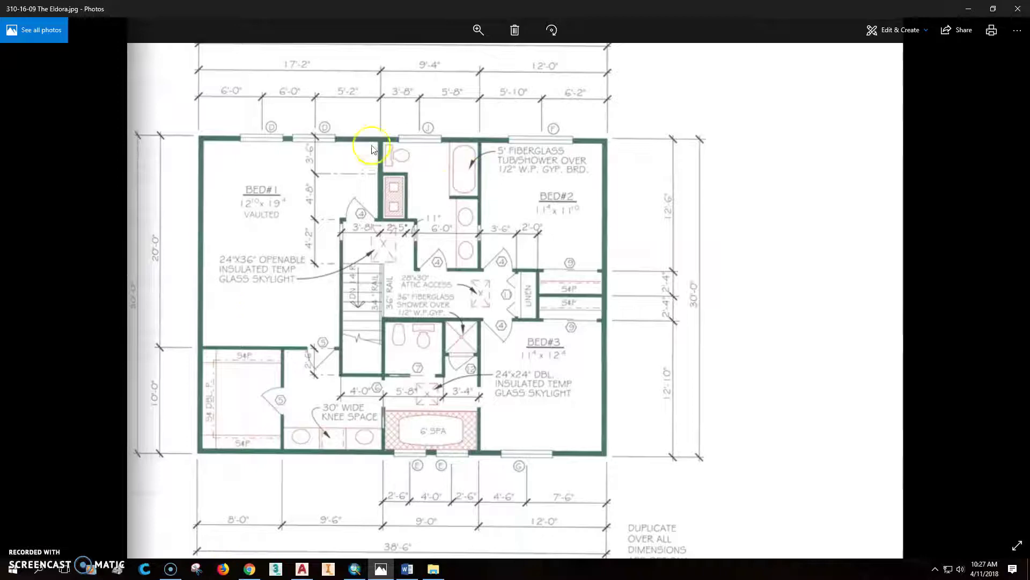
- Switch to AutoCAD and add a linear dimension above the top wall from its outer left corner to the first bathroom wall's centreline
click(302, 569)
scroll(345, 317, down, 2)
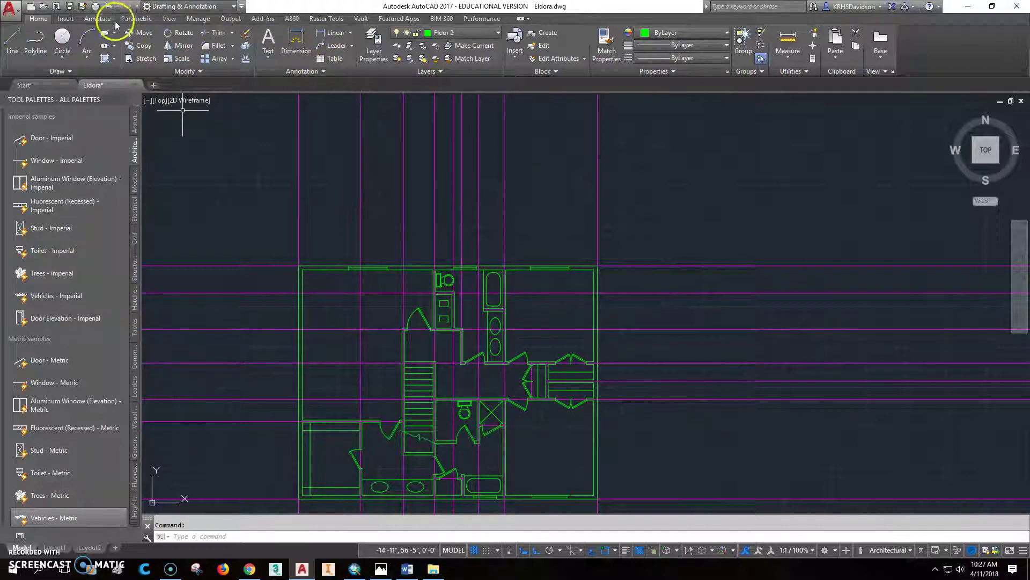
click(100, 19)
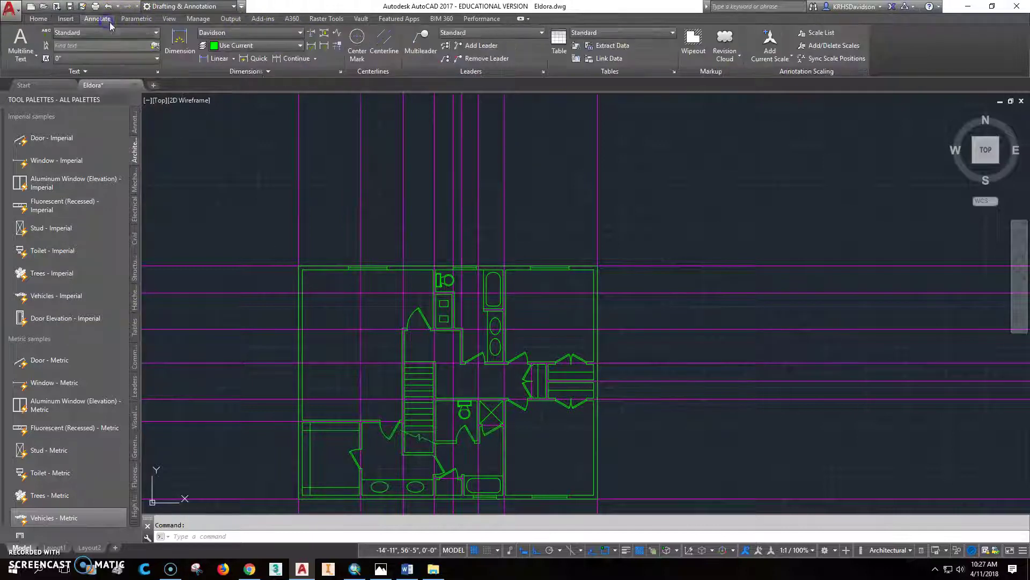
click(217, 59)
click(299, 266)
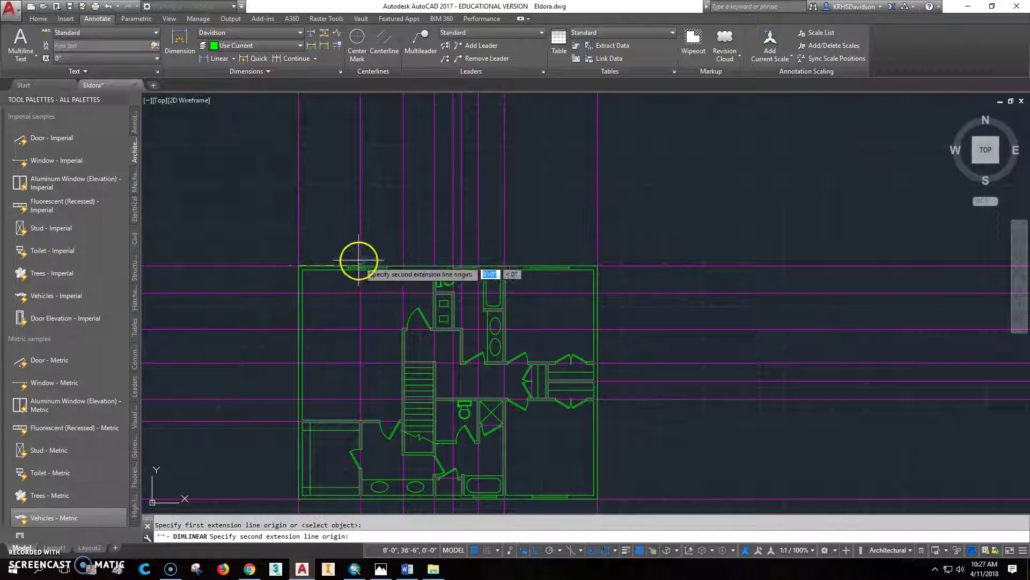
scroll(469, 313, up, 5)
click(658, 290)
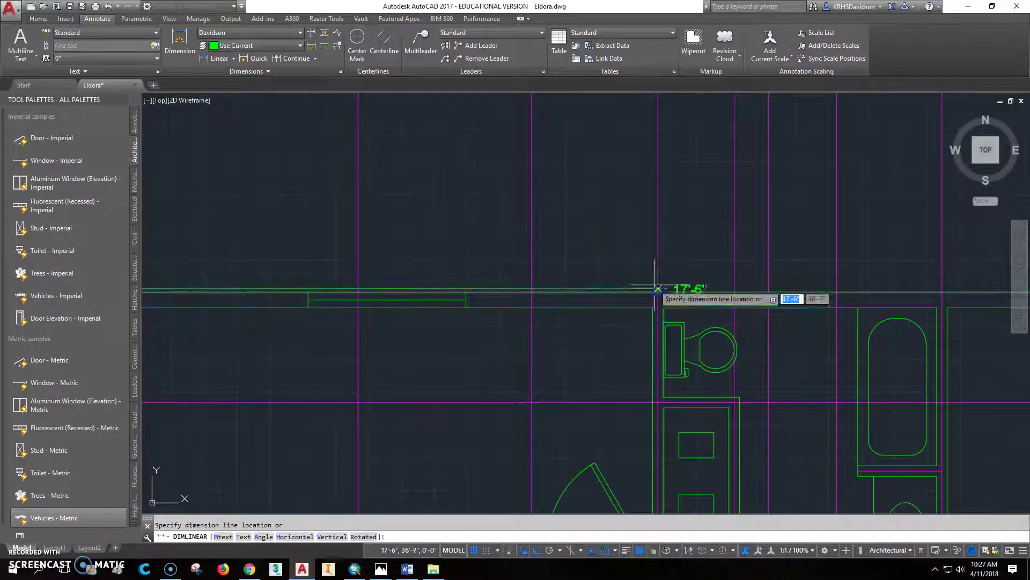
scroll(647, 260, down, 4)
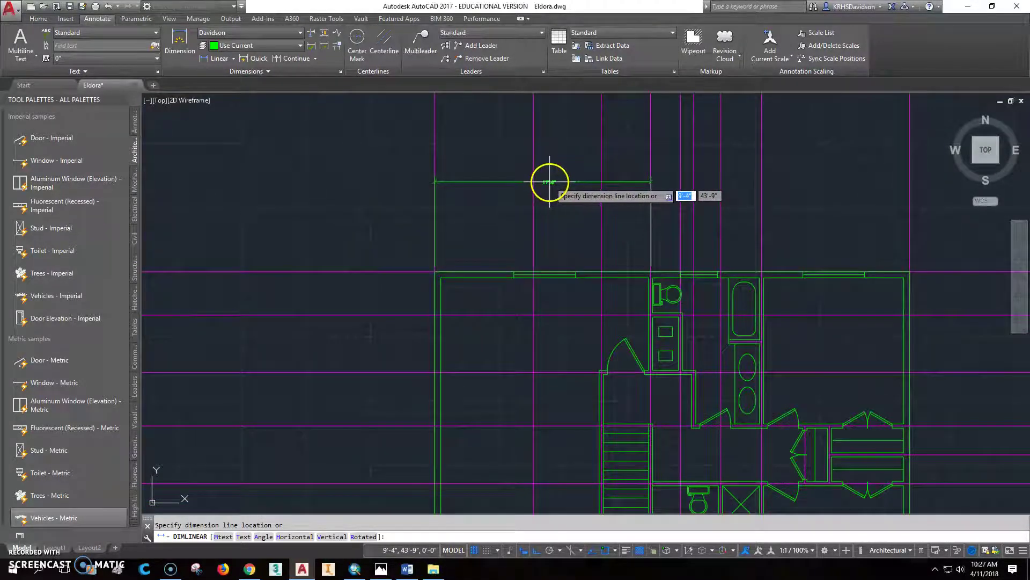
click(549, 182)
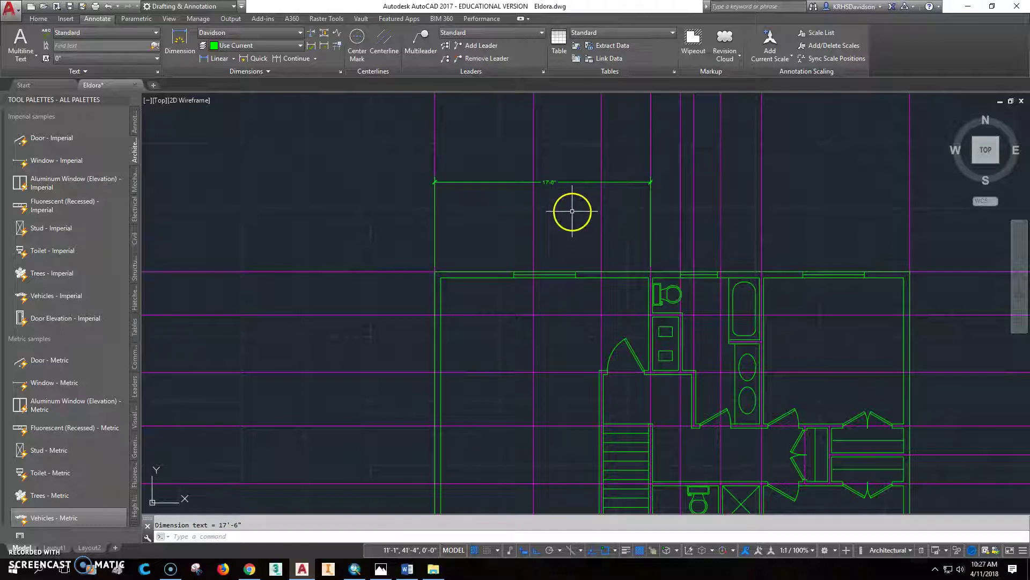
- Continue the dimension row above the top wall to the second bathroom wall and the house's outer right corner
click(289, 60)
click(760, 268)
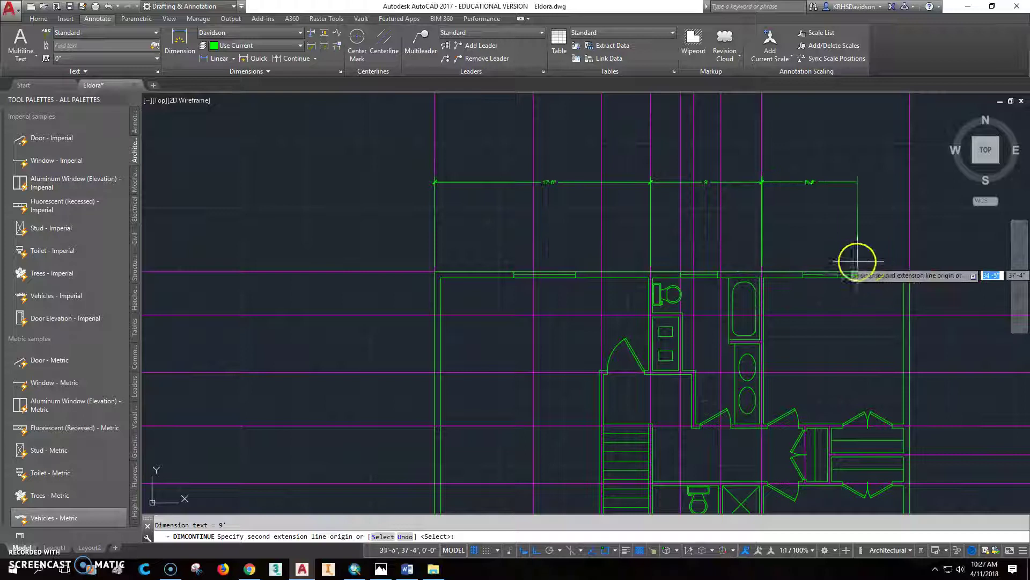
click(909, 267)
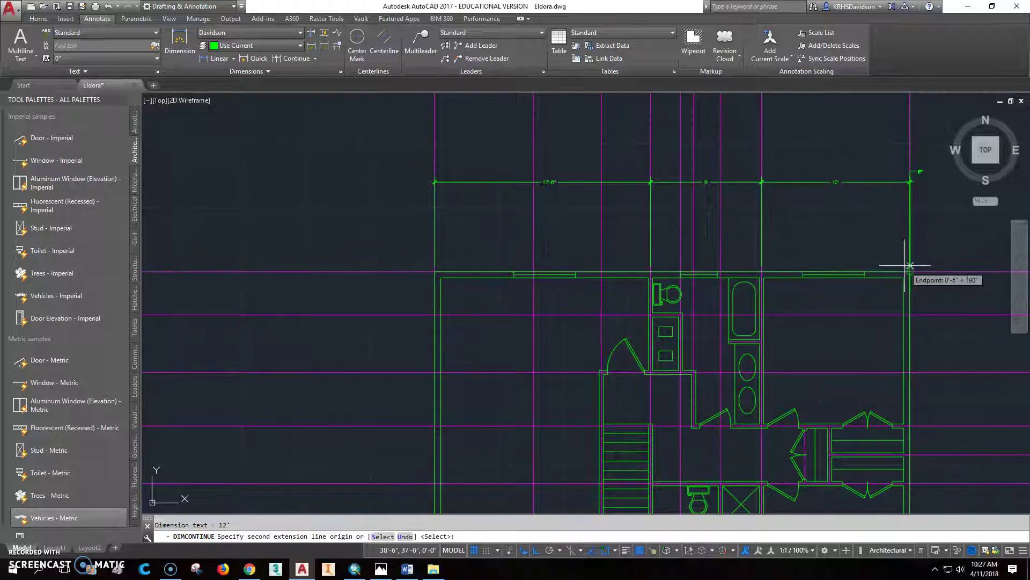
key(Escape)
- Move the three dimensions above the top wall to layer Dim 2 and make Dim 2 the current layer
click(554, 183)
click(703, 183)
click(829, 182)
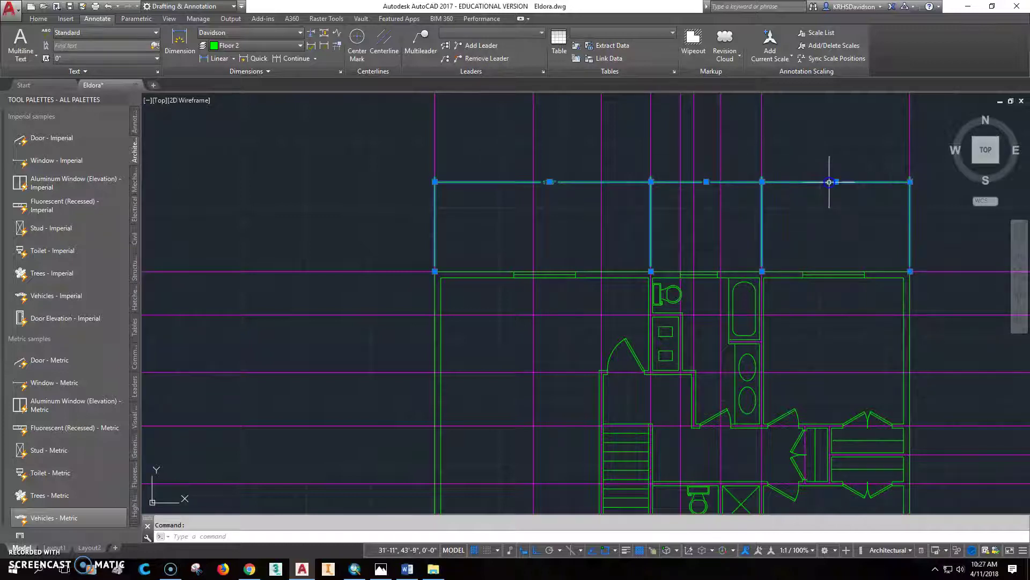
click(43, 24)
click(495, 34)
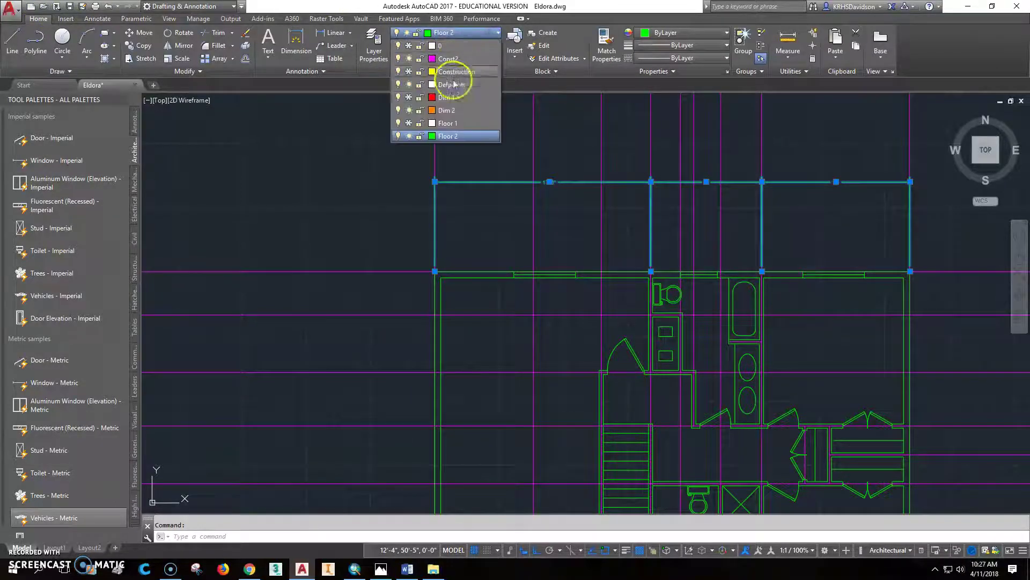
click(445, 110)
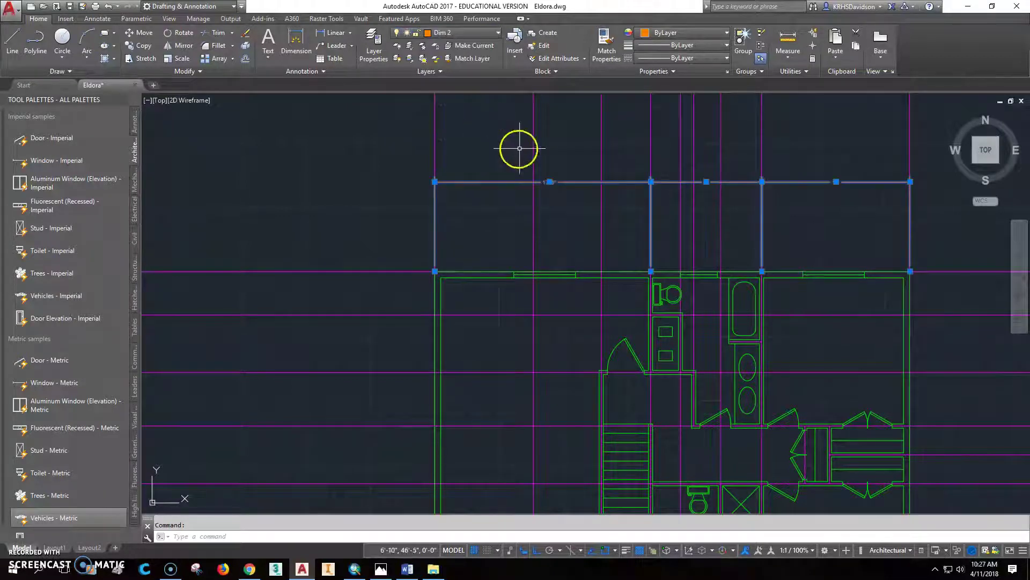
key(Escape)
click(471, 32)
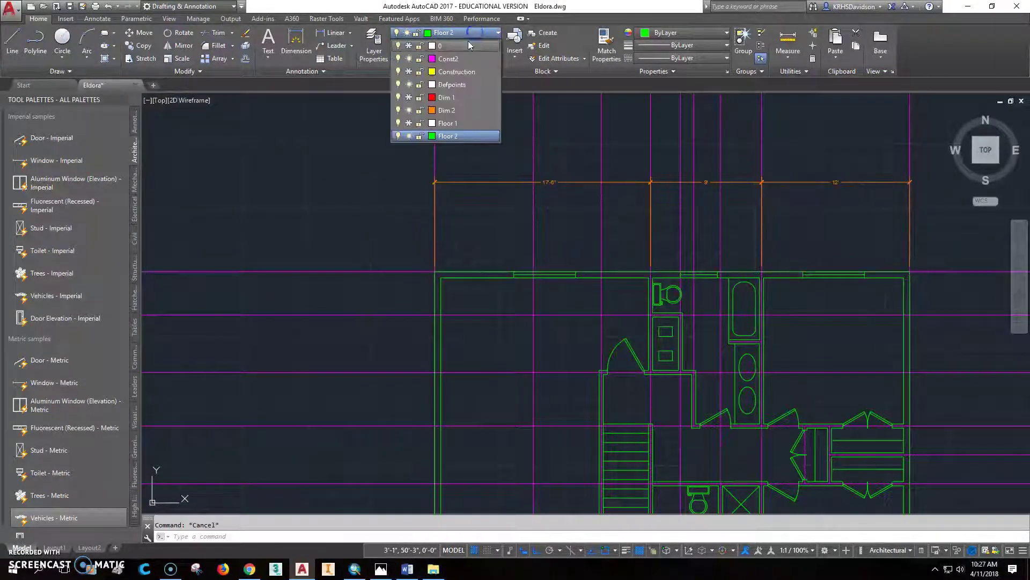
click(454, 111)
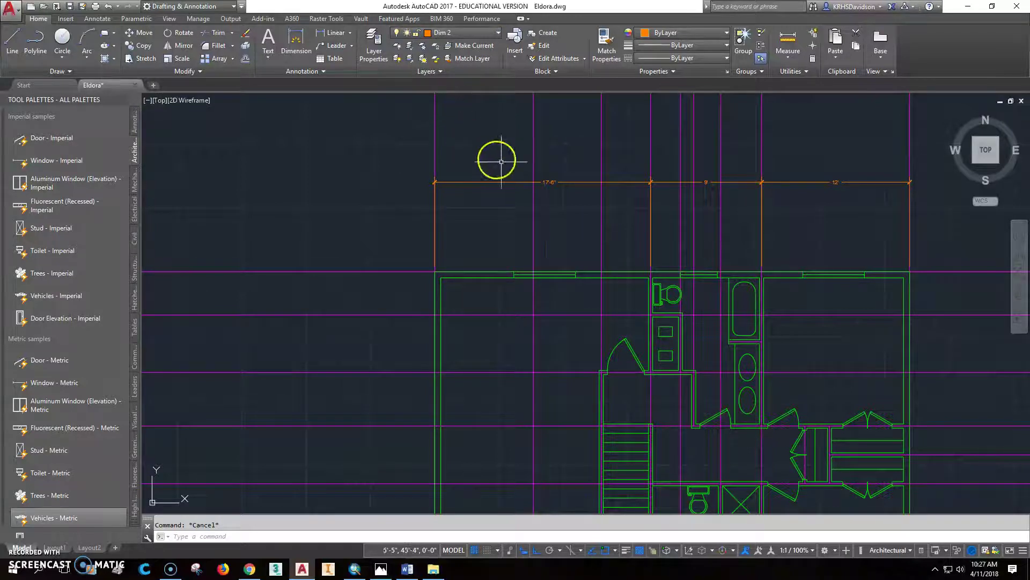
- Add a linear dimension from the outer top-left corner to the first window's midpoint, placed between the wall and the existing dimension row
middle_drag(651, 216, 534, 203)
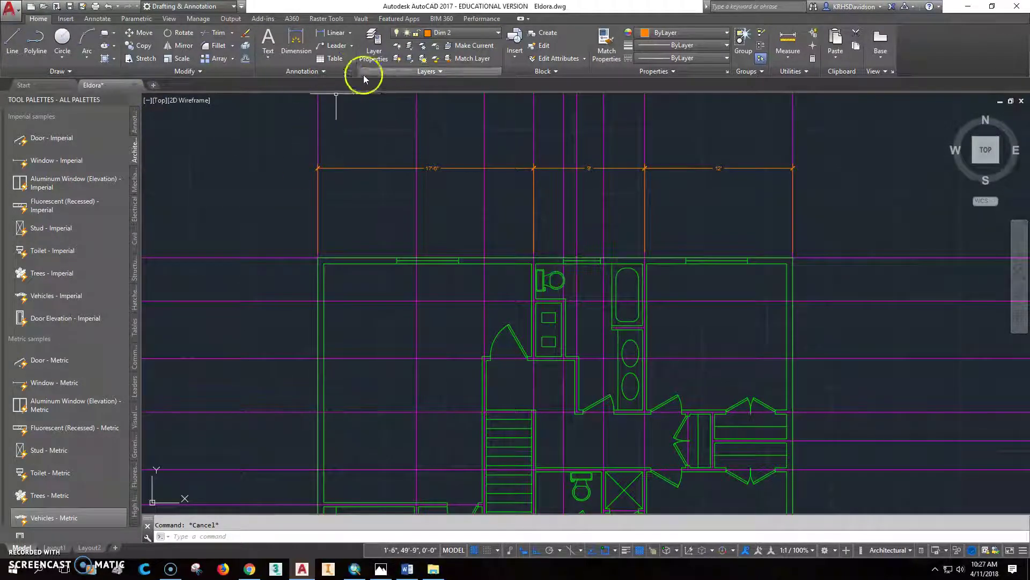
click(97, 19)
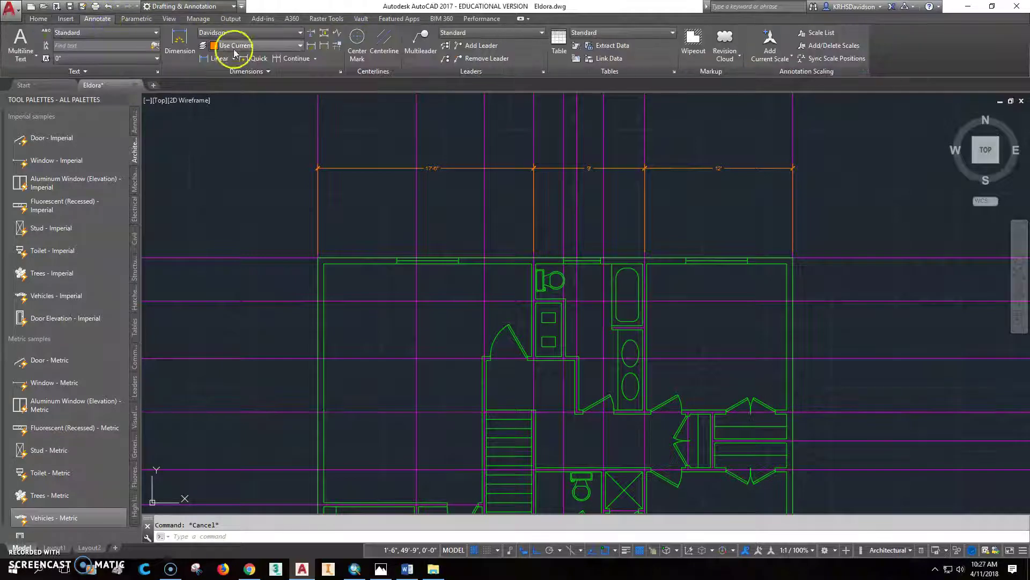
click(217, 58)
click(318, 257)
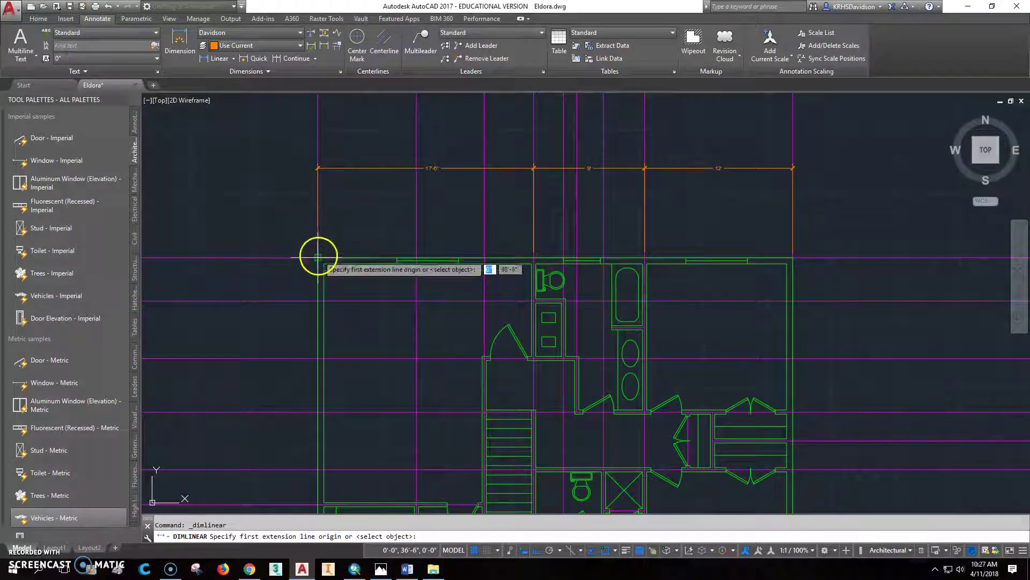
click(427, 257)
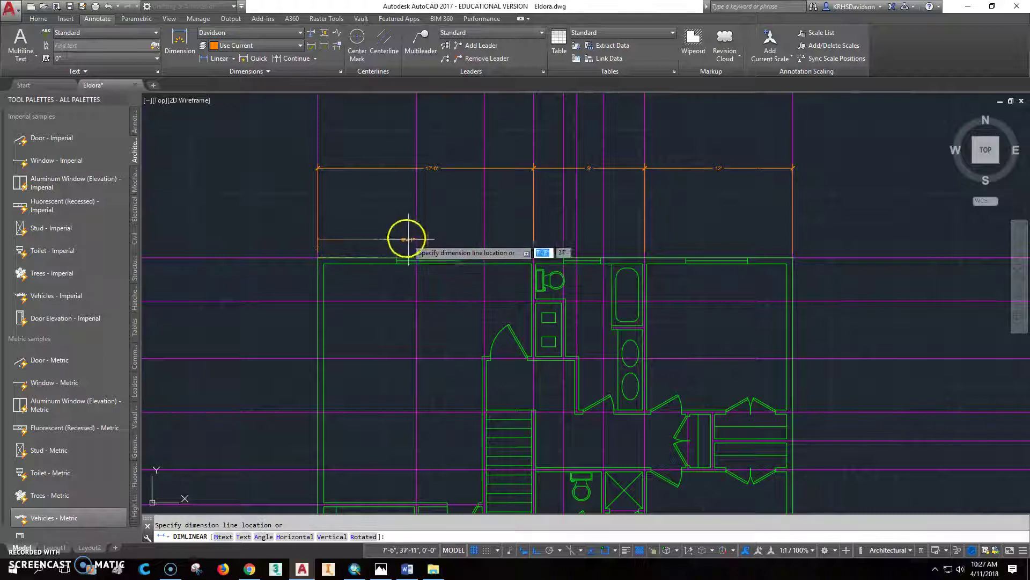
click(382, 201)
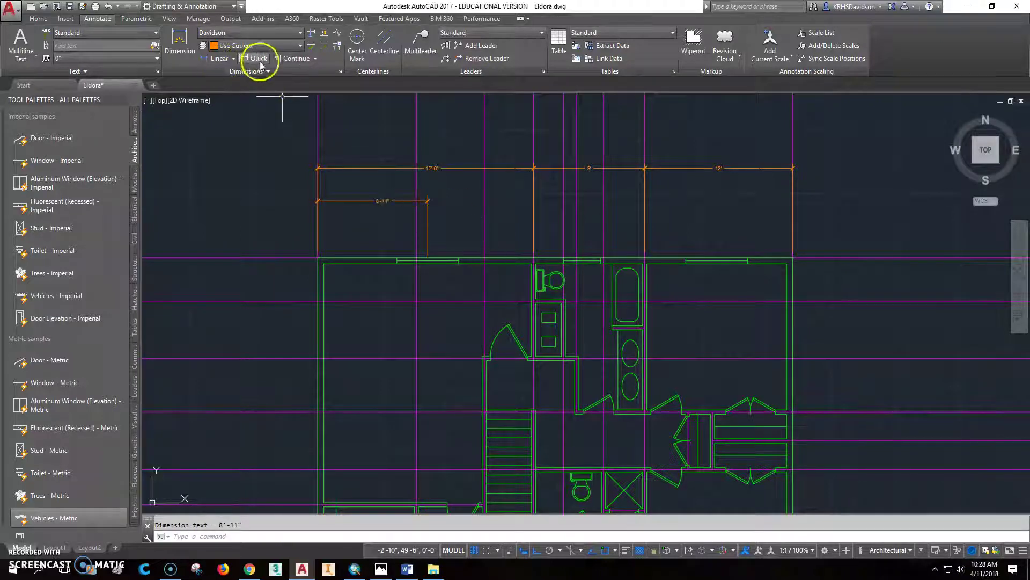
- Continue the lower dimension row through both bathroom walls and the remaining two window midpoints to the outer top-right corner
click(291, 59)
click(534, 257)
click(583, 259)
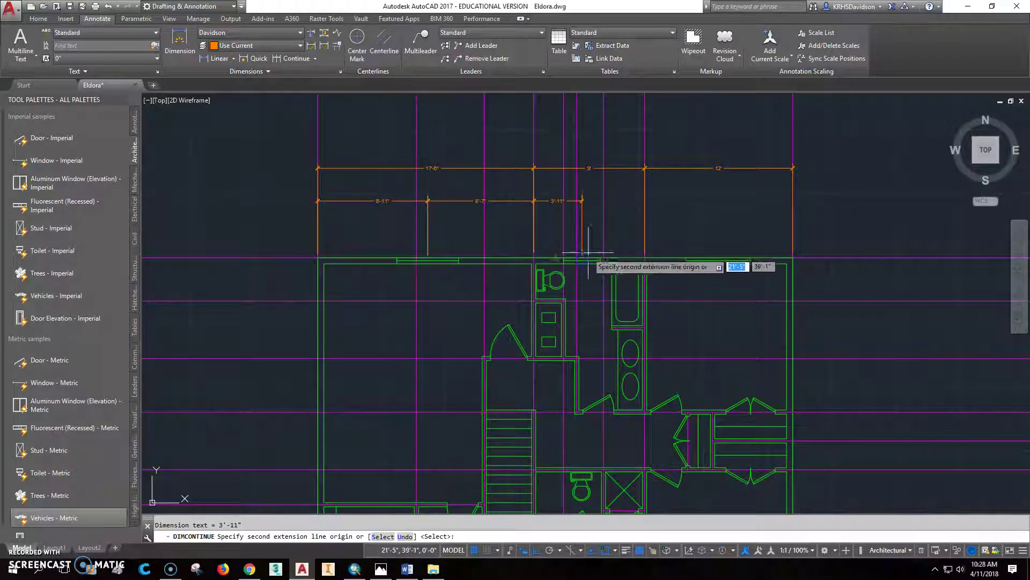
click(644, 254)
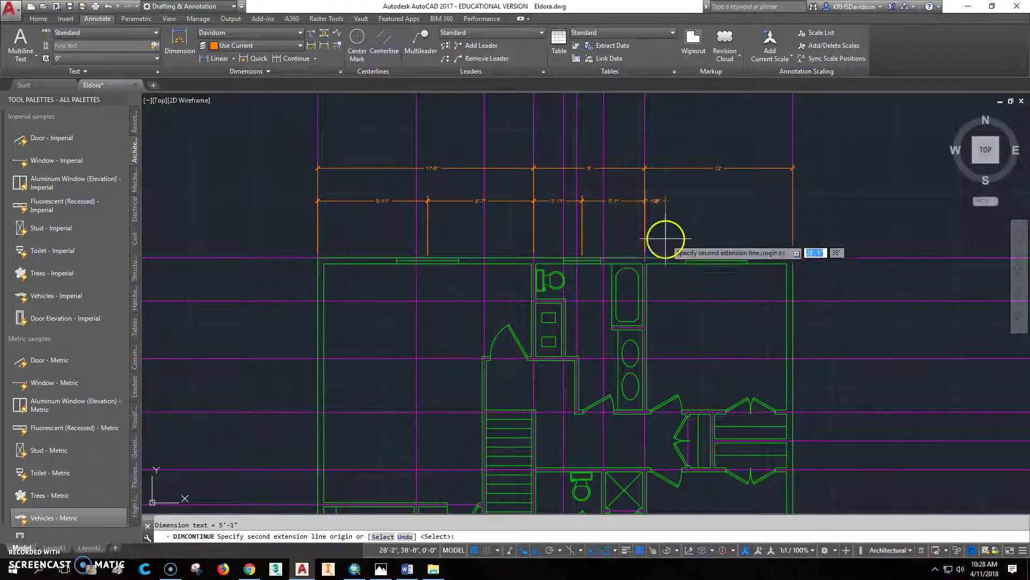
click(716, 260)
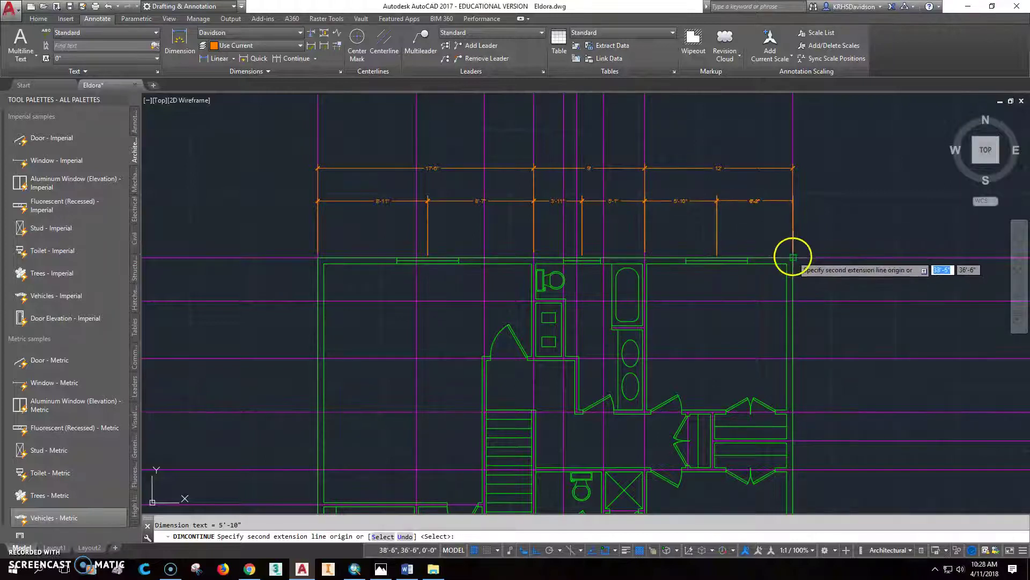
key(Escape)
- Add an overall linear dimension between the house's two top outer corners, placed above the other dimension rows
click(219, 58)
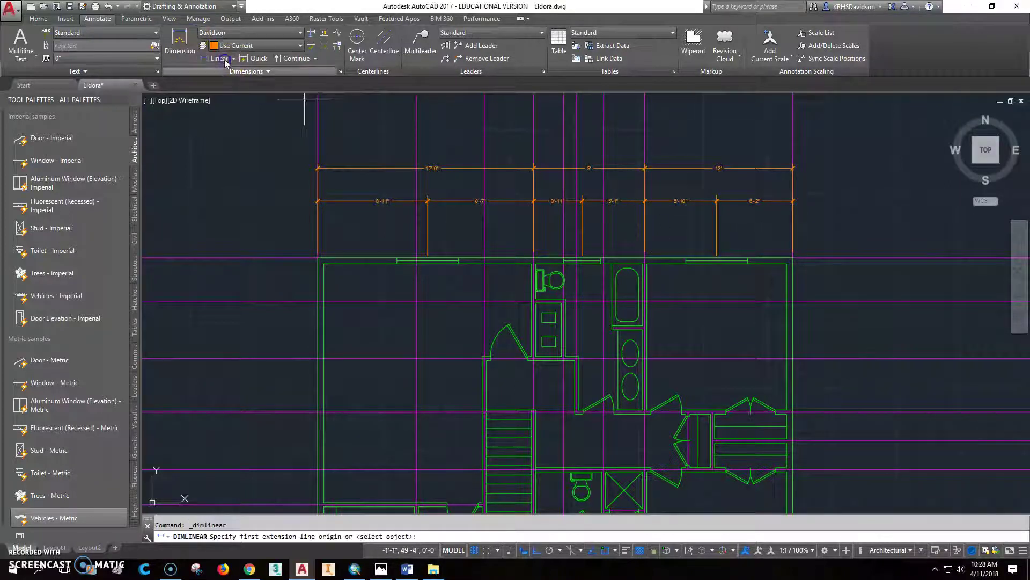
click(320, 258)
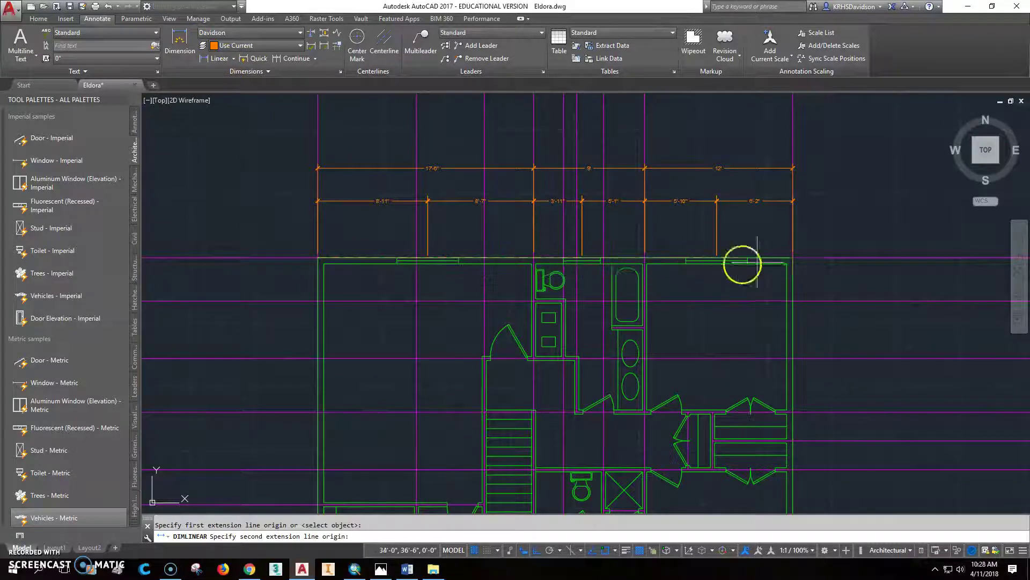
click(790, 259)
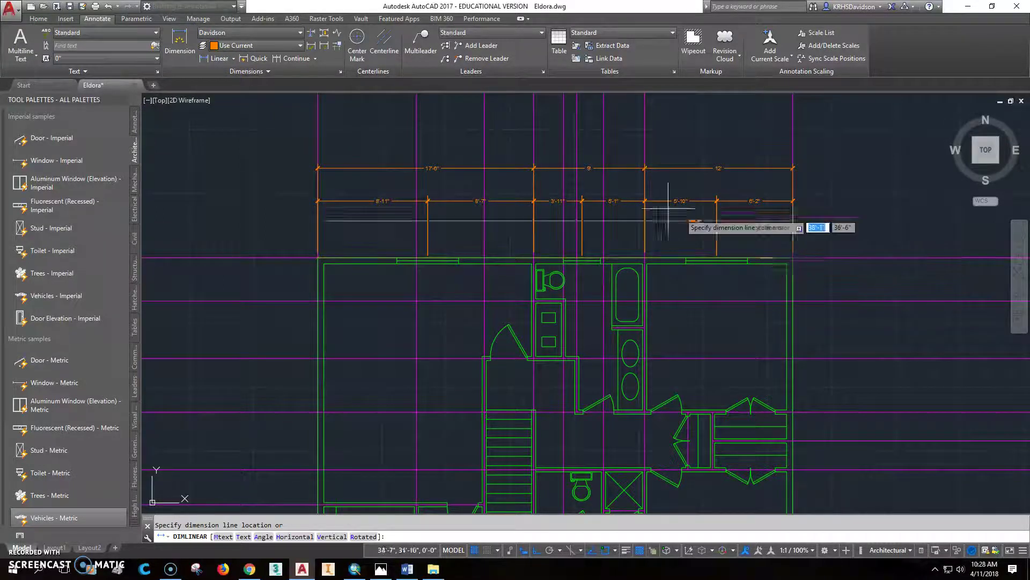
click(553, 137)
- Check the interior dimensions on the reference plan in Photos, return to AutoCAD and dimension the stairwell between wall centrelines, just above the top tread
middle_drag(581, 255, 588, 193)
scroll(583, 228, down, 3)
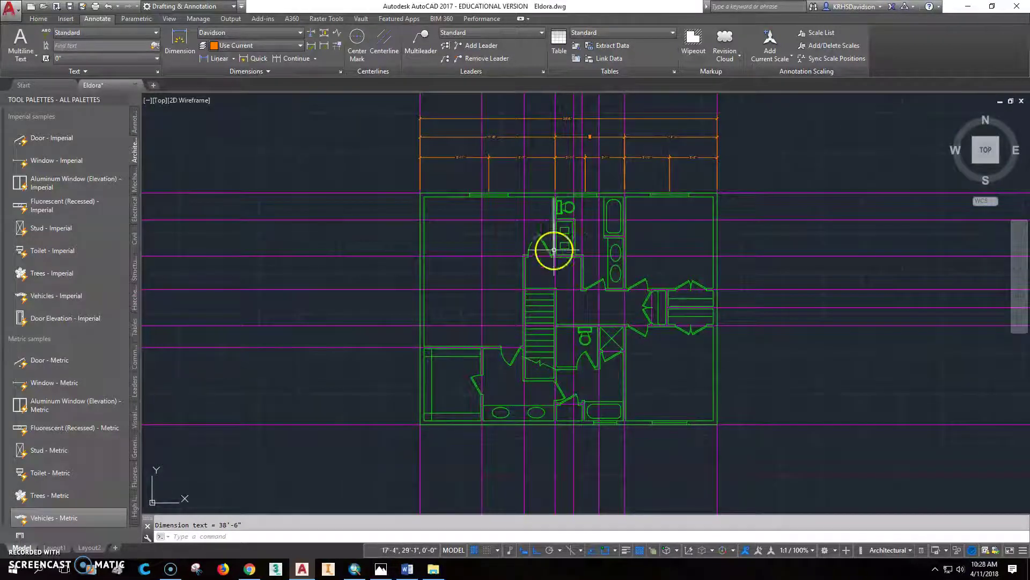
scroll(611, 203, up, 2)
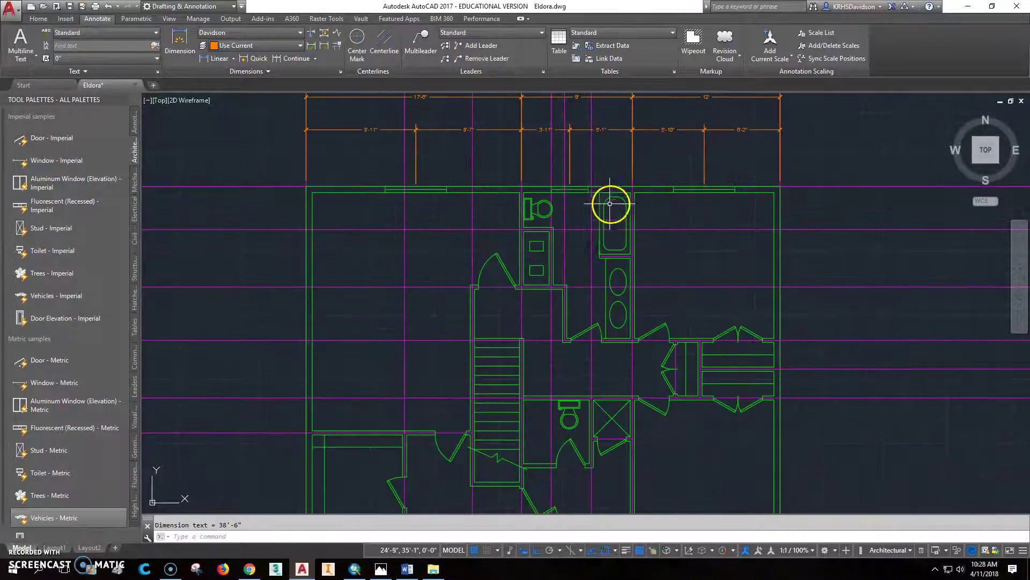
middle_drag(585, 224, 593, 180)
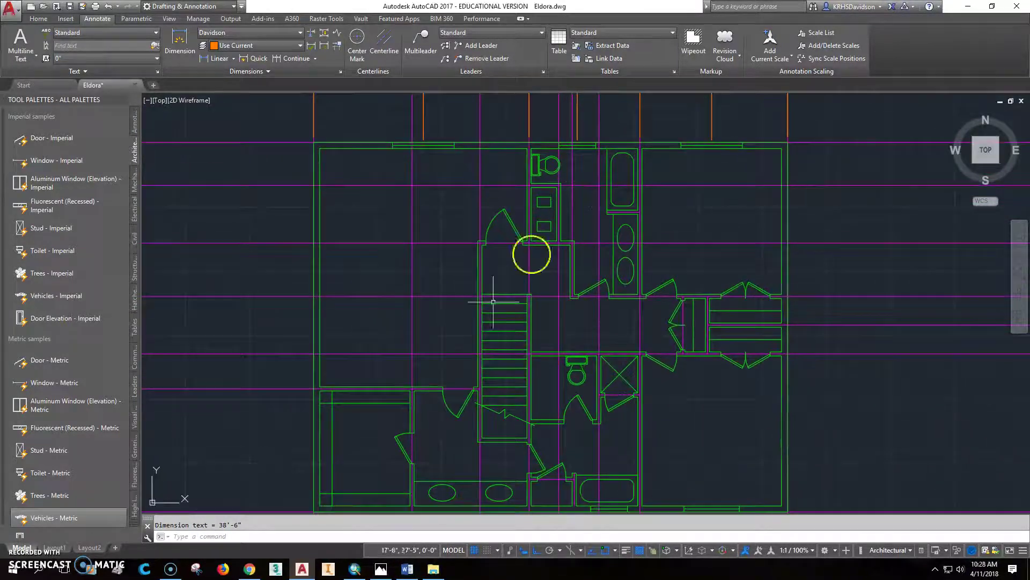
click(380, 570)
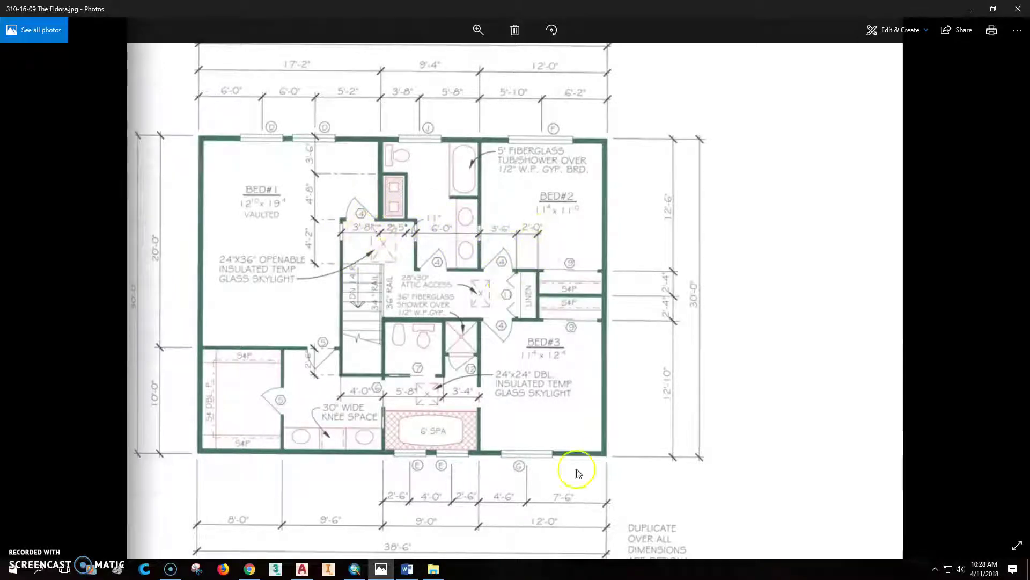
click(303, 569)
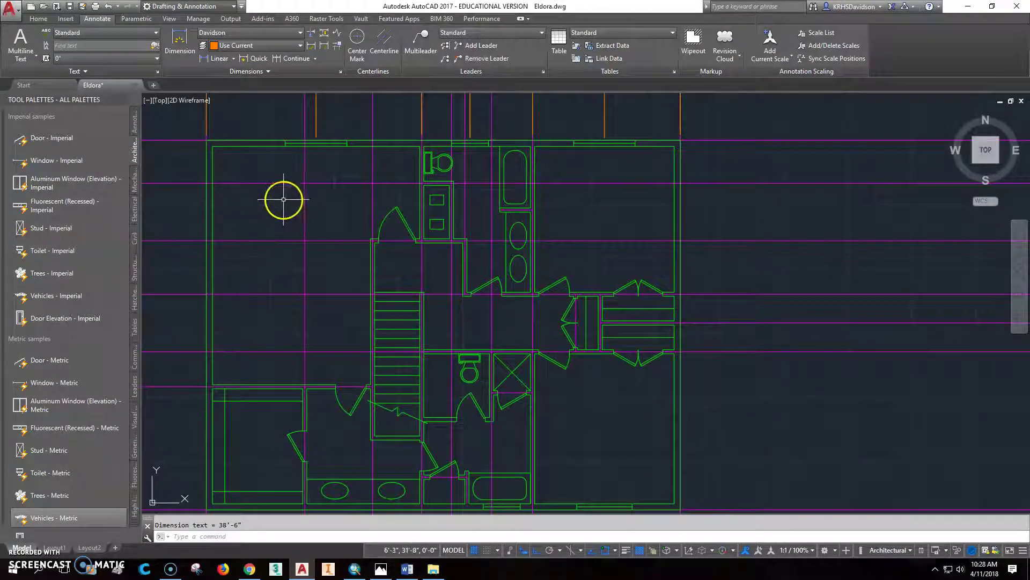
click(218, 57)
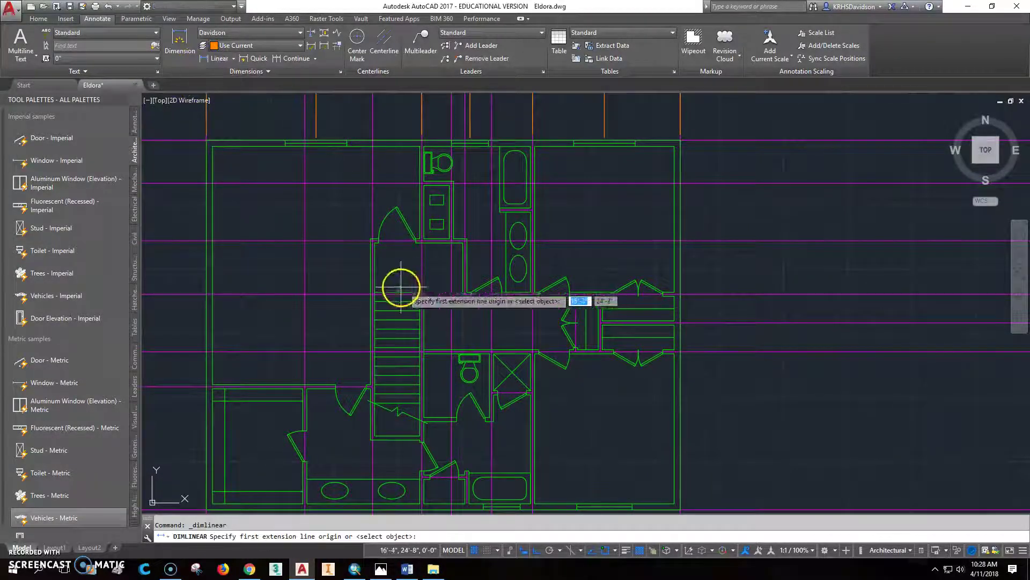
scroll(373, 282, up, 4)
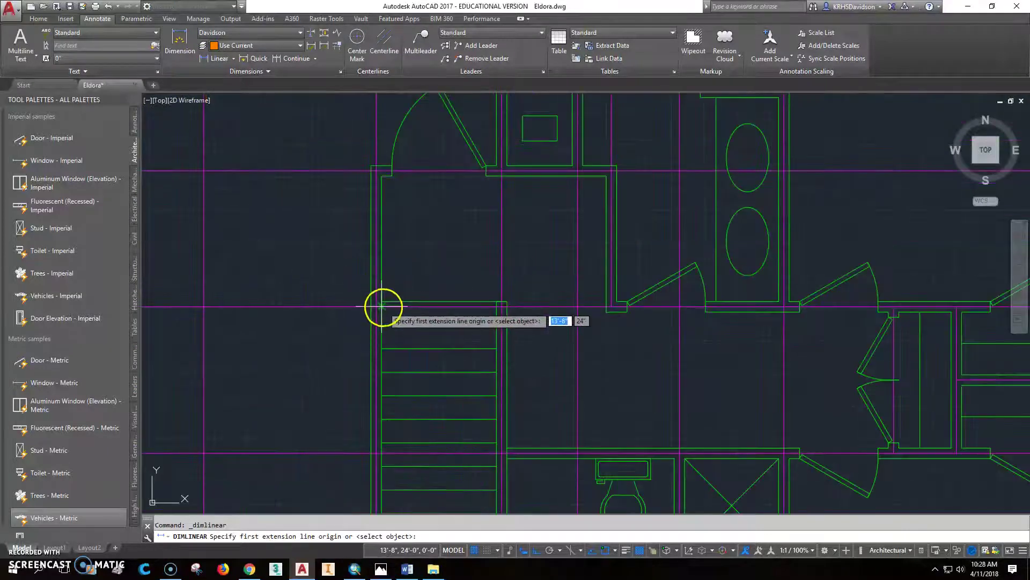
click(376, 307)
click(502, 306)
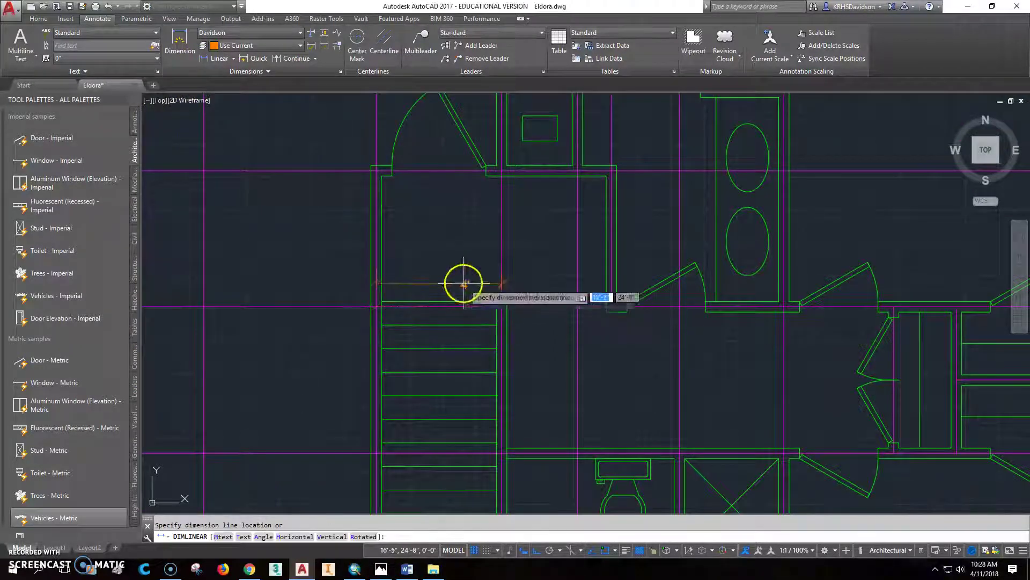
click(446, 266)
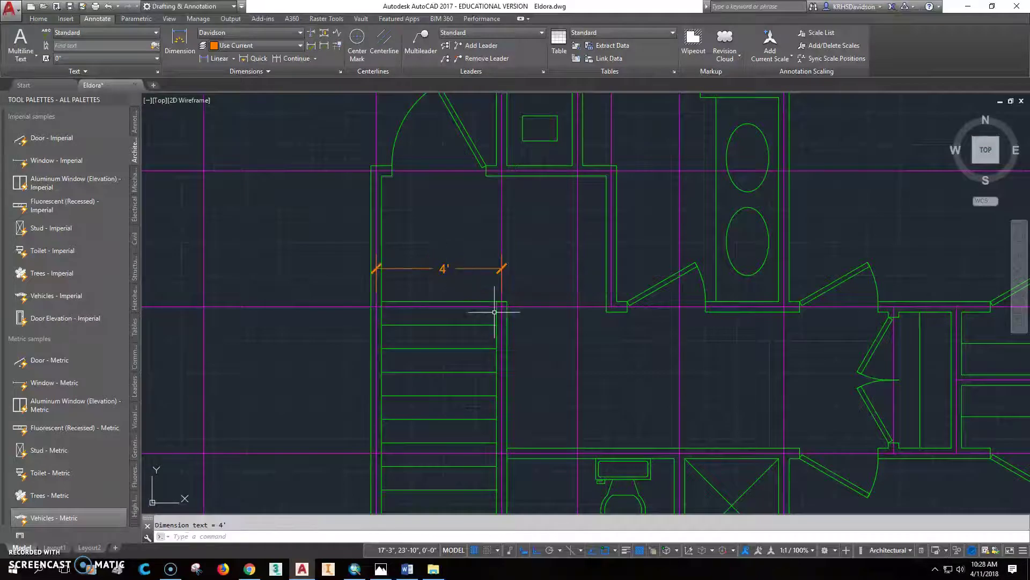
- Continue the stairwell dimension to the hall wall corner, and add a linear dimension across the hallway from that corner to the toilet-shower wall
click(294, 60)
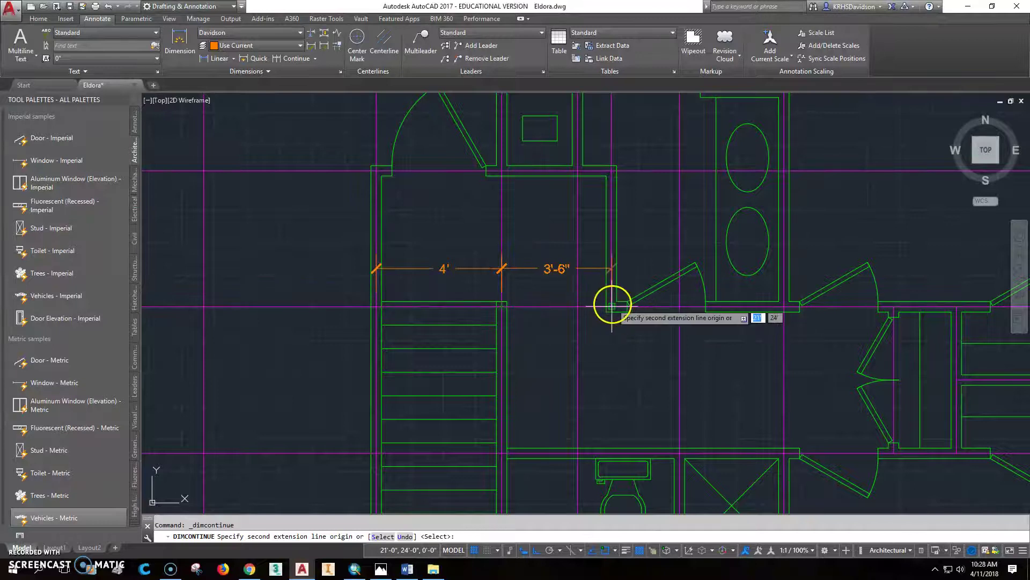
scroll(639, 319, down, 2)
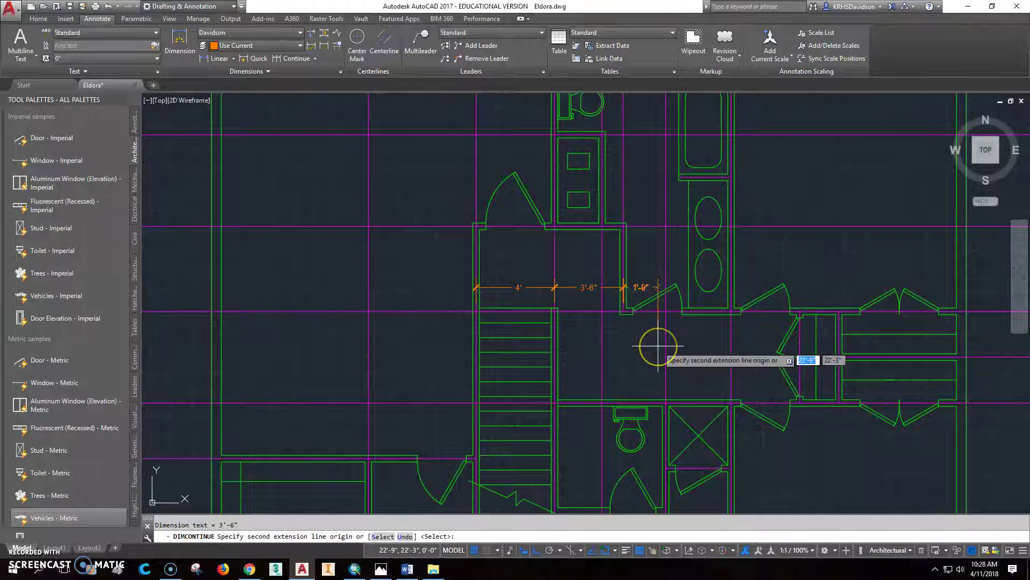
click(212, 58)
mouse_move(603, 344)
middle_down()
mouse_move(593, 321)
mouse_move(453, 240)
middle_up()
click(471, 205)
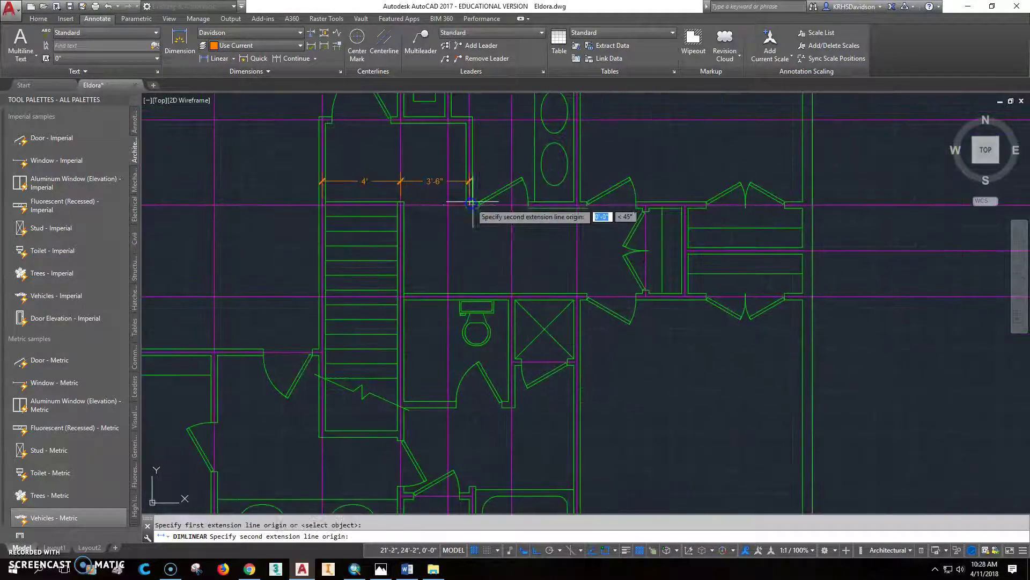
click(512, 293)
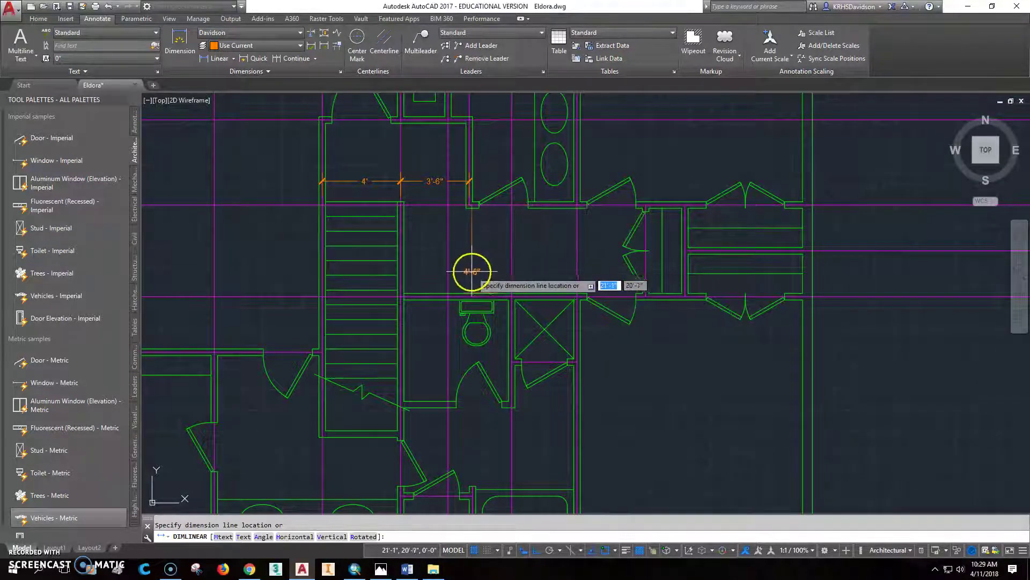
click(490, 248)
- Continue the hallway dimension row through the shower's far wall and the hall closet's front and back walls to the outer right wall
click(288, 58)
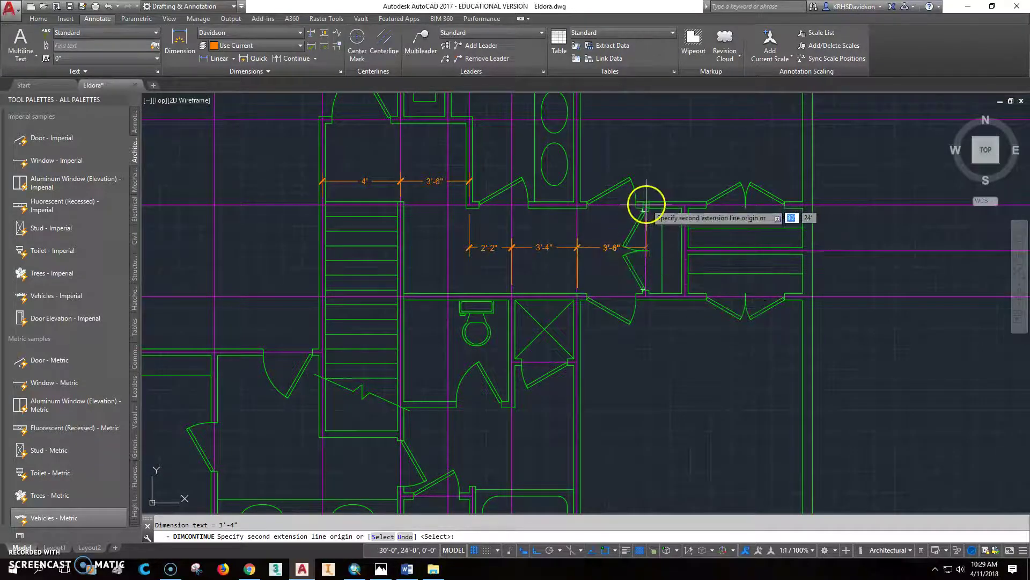
click(685, 205)
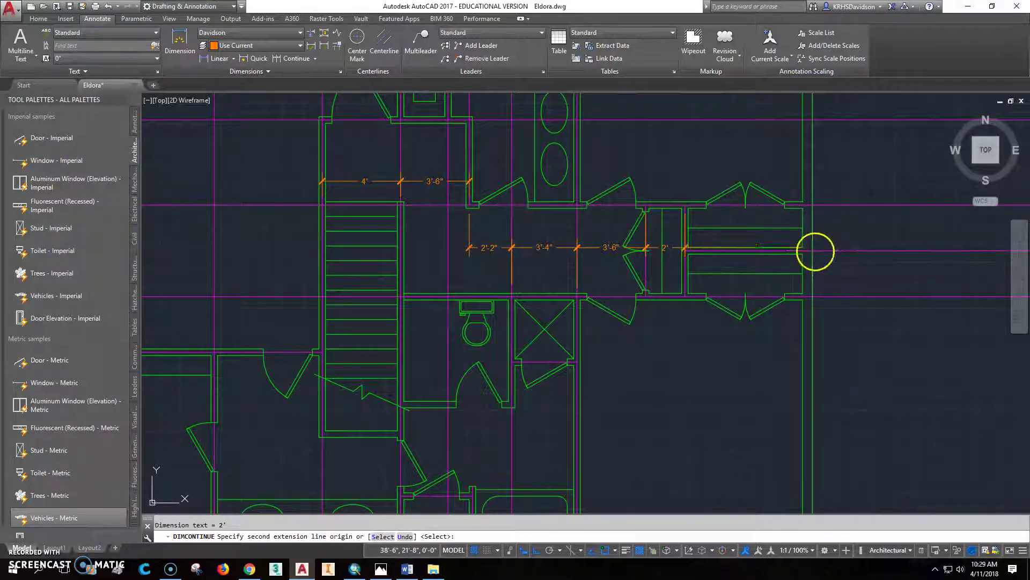
key(Escape)
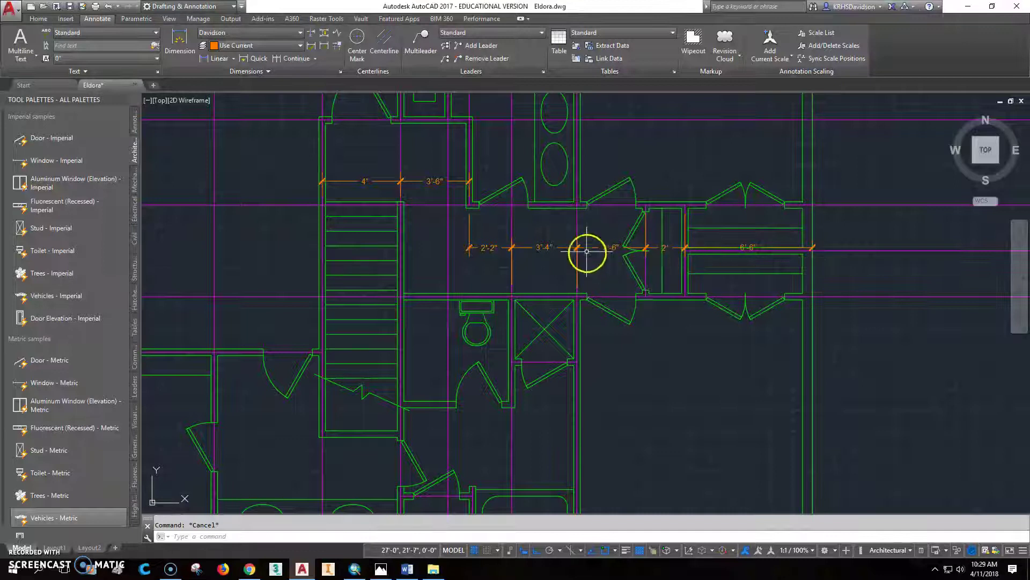
- Add a linear dimension between the centrelines of the small double-sink vanity's two side walls, placed just above the stairwell dimension row
scroll(587, 249, down, 2)
middle_drag(588, 248, 565, 297)
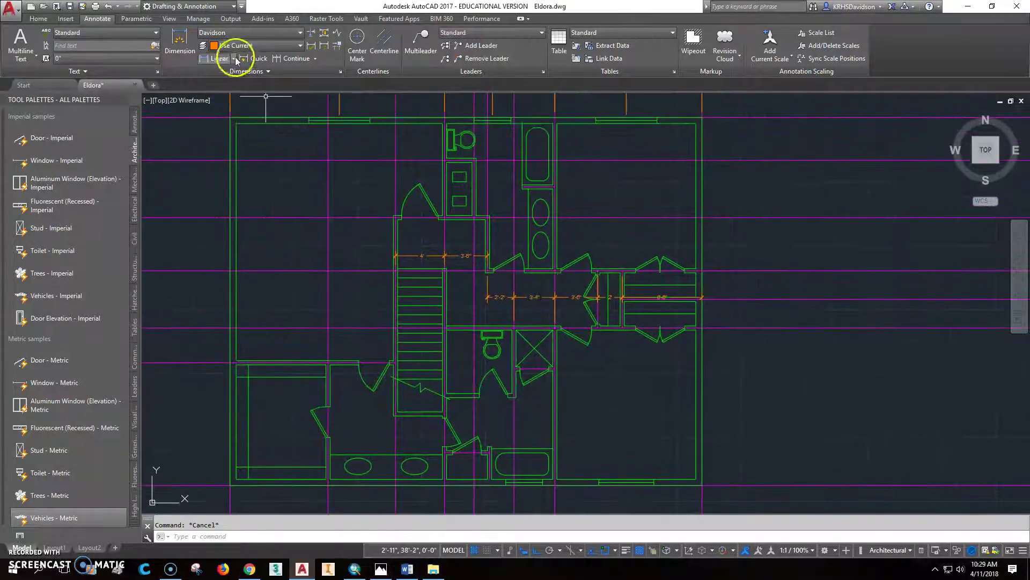
click(219, 60)
click(447, 220)
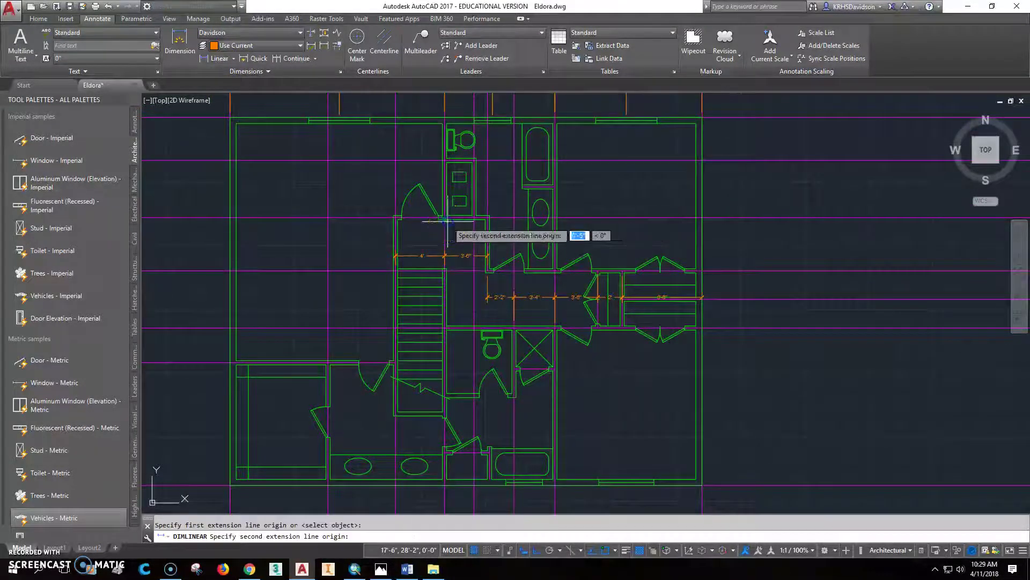
scroll(472, 215, up, 3)
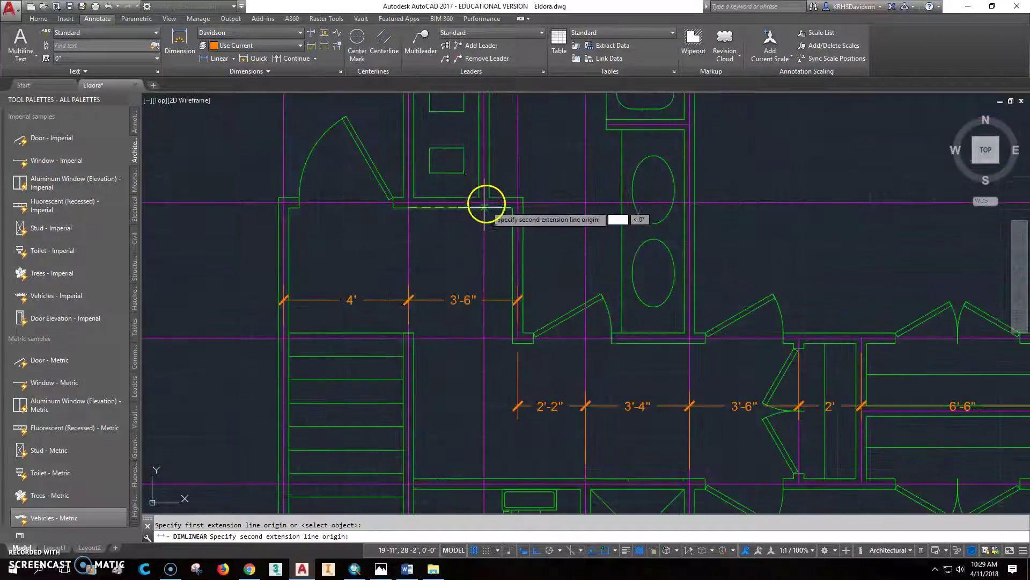
click(484, 203)
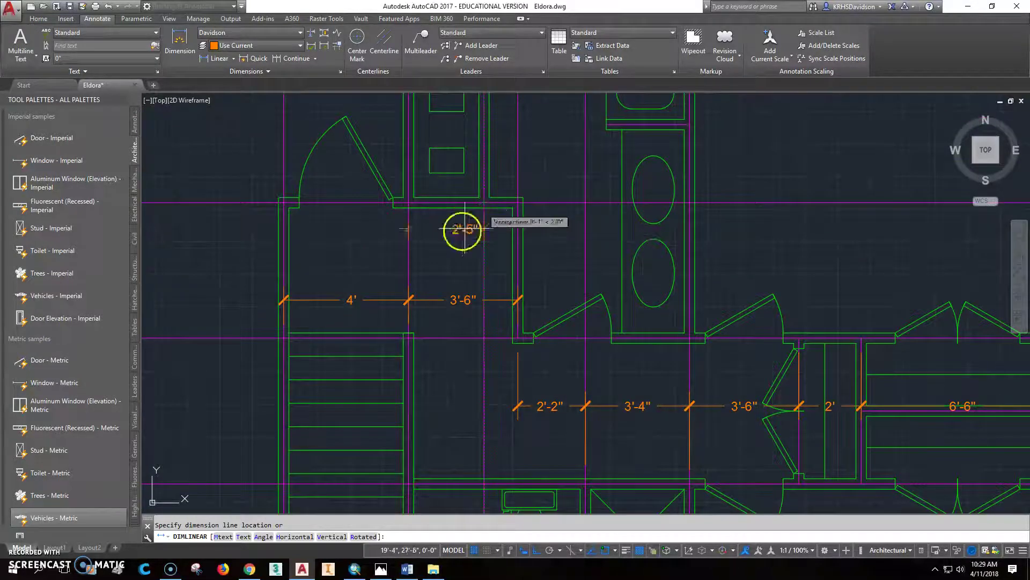
click(445, 264)
- Add a linear dimension from the outer bottom-left corner to the walk-in closet's wall centreline, placed well below the bottom exterior wall
scroll(478, 268, down, 4)
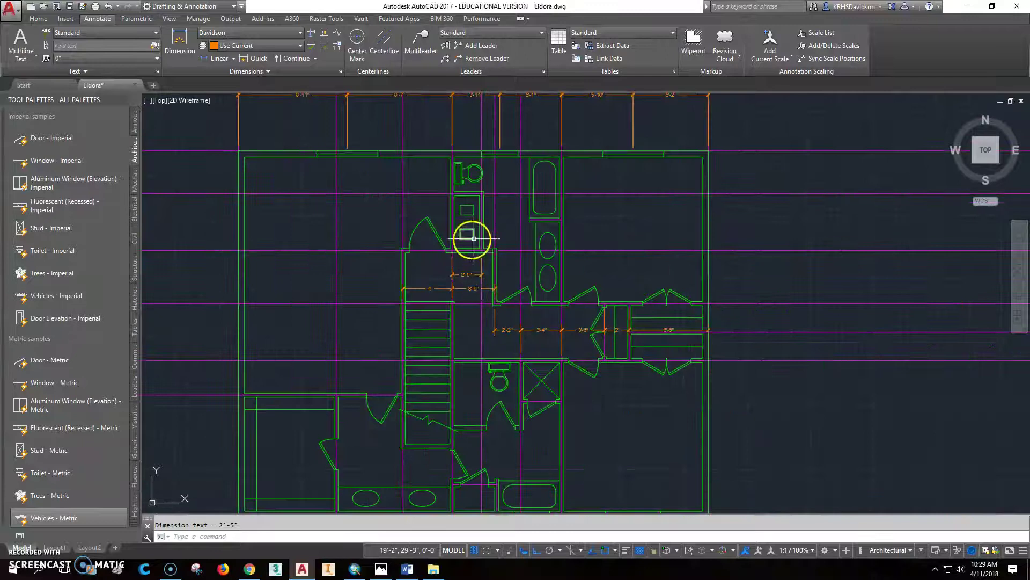
middle_drag(610, 235, 642, 213)
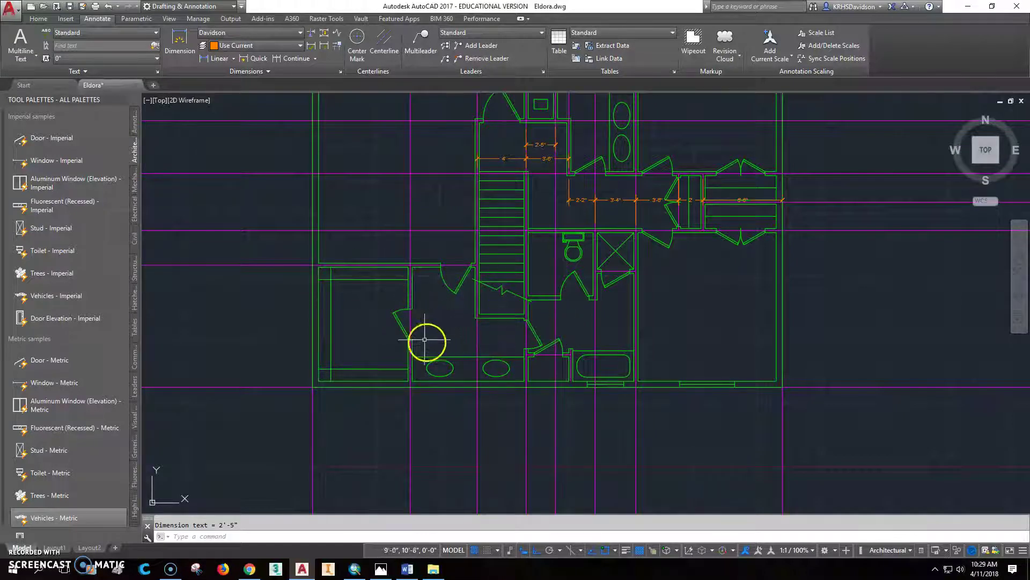
click(217, 60)
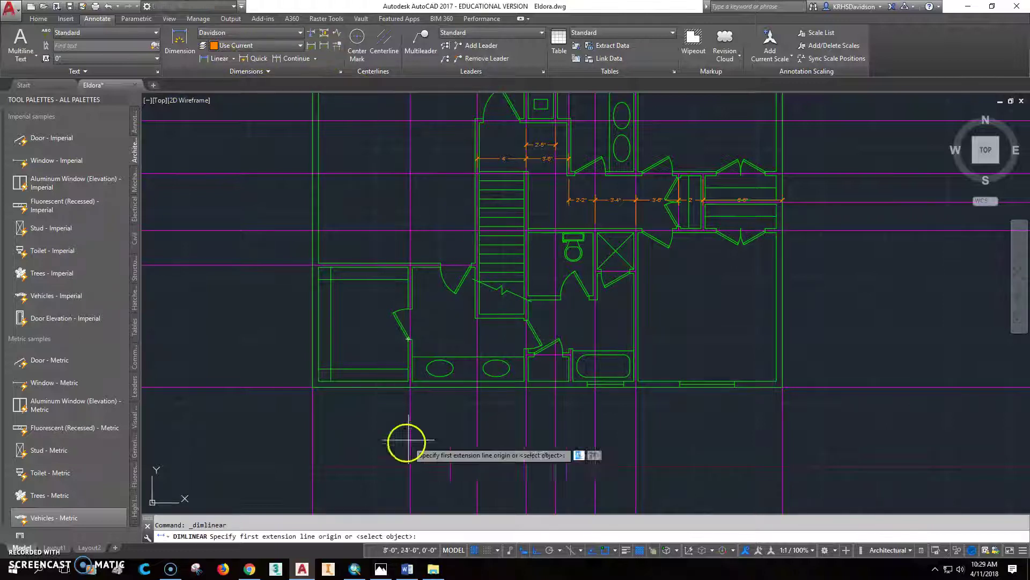
click(313, 387)
click(410, 387)
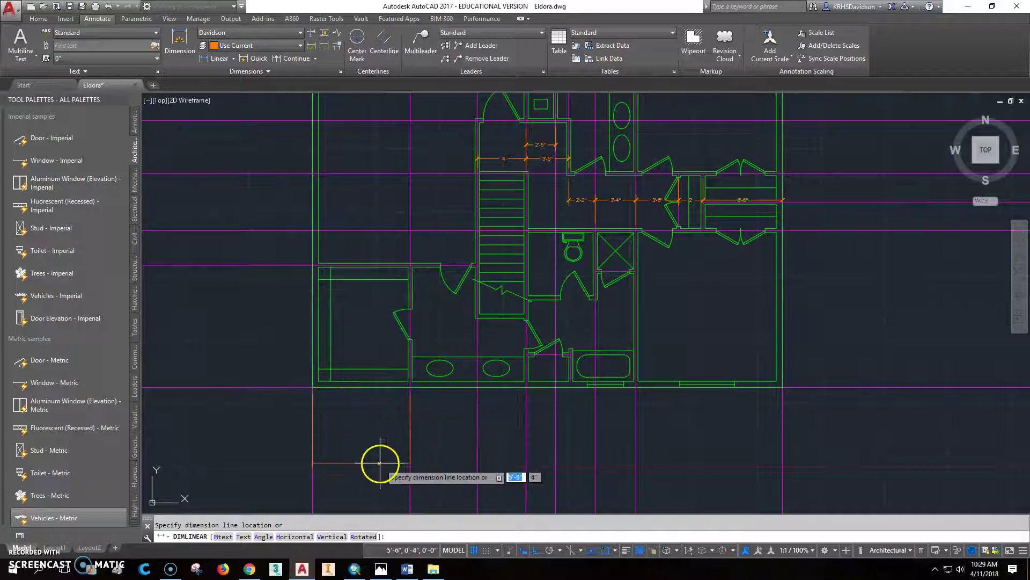
middle_drag(379, 465, 411, 354)
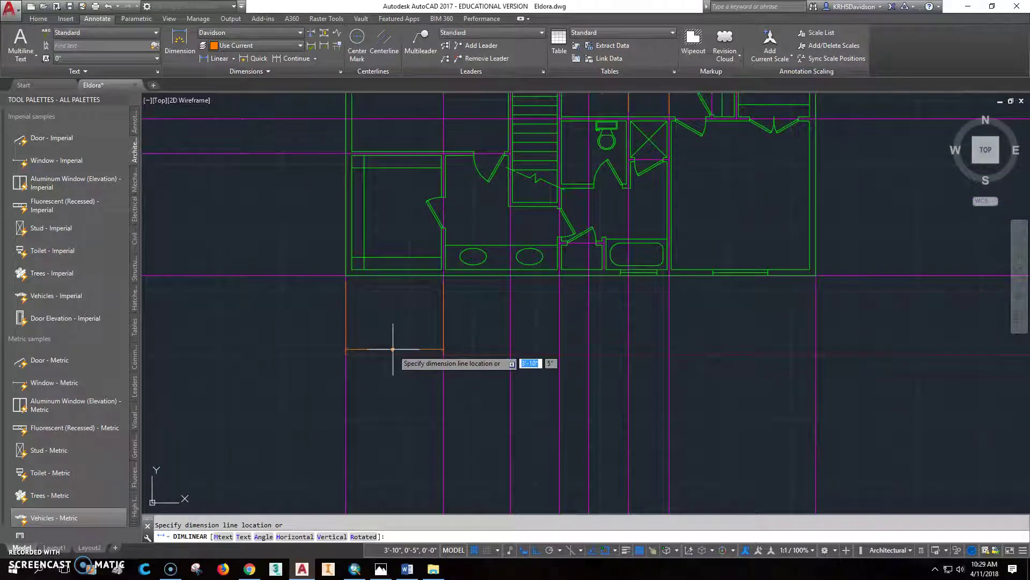
click(393, 349)
- Continue the bottom dimension row through both stairwell walls, the linen closet, toilet-shower and bedroom walls to the outer bottom-right corner
click(293, 59)
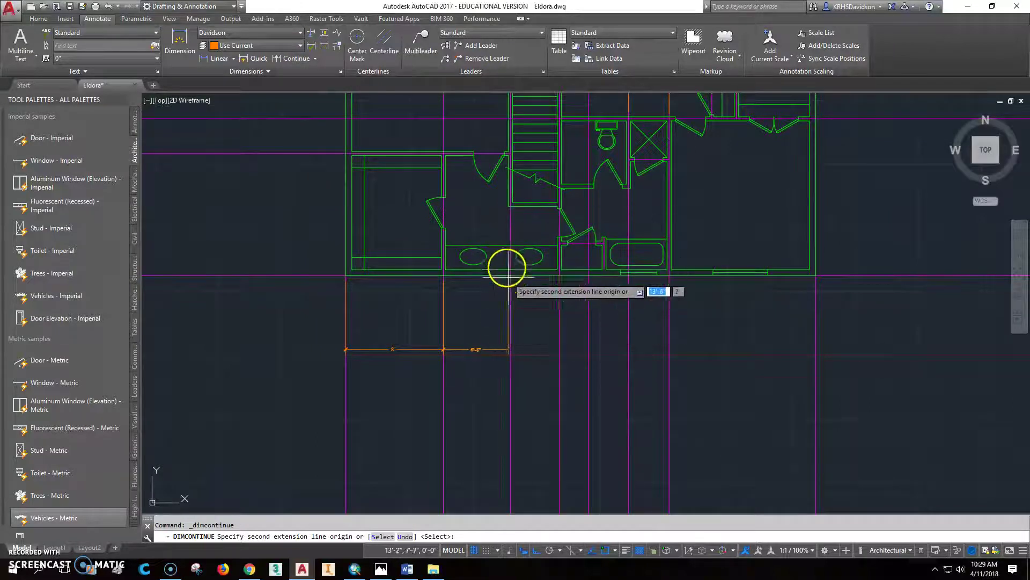
click(510, 206)
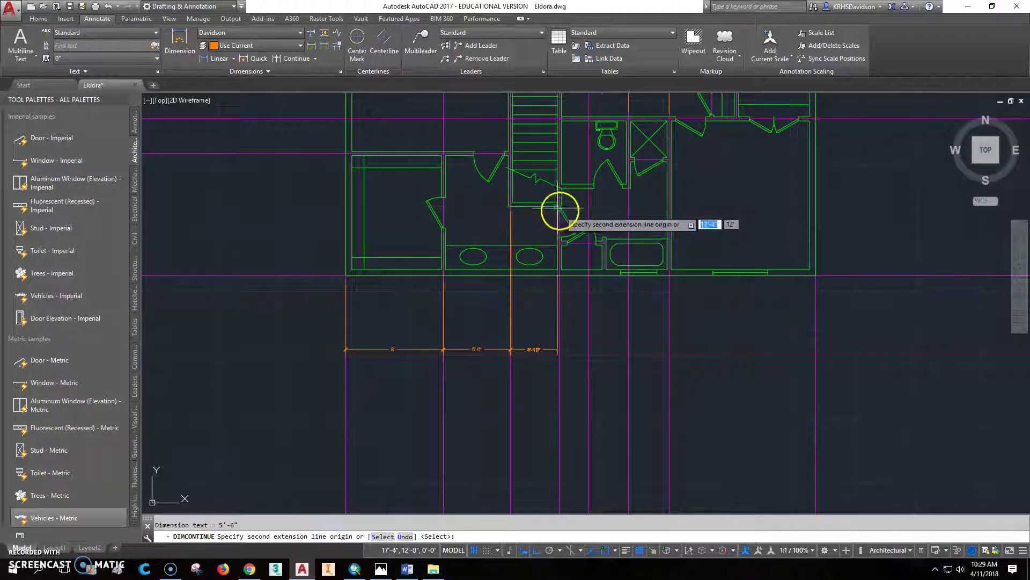
click(559, 275)
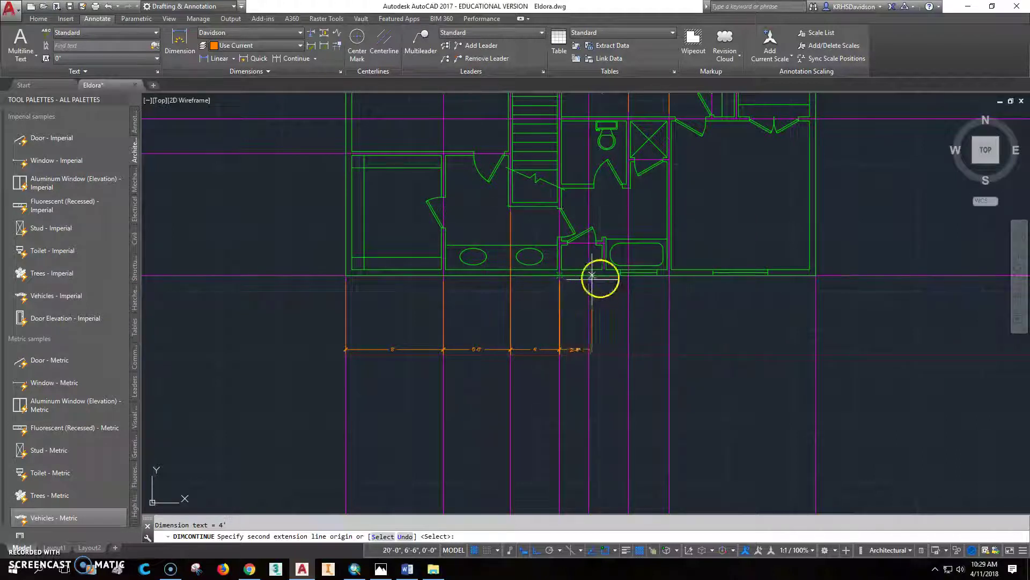
click(601, 272)
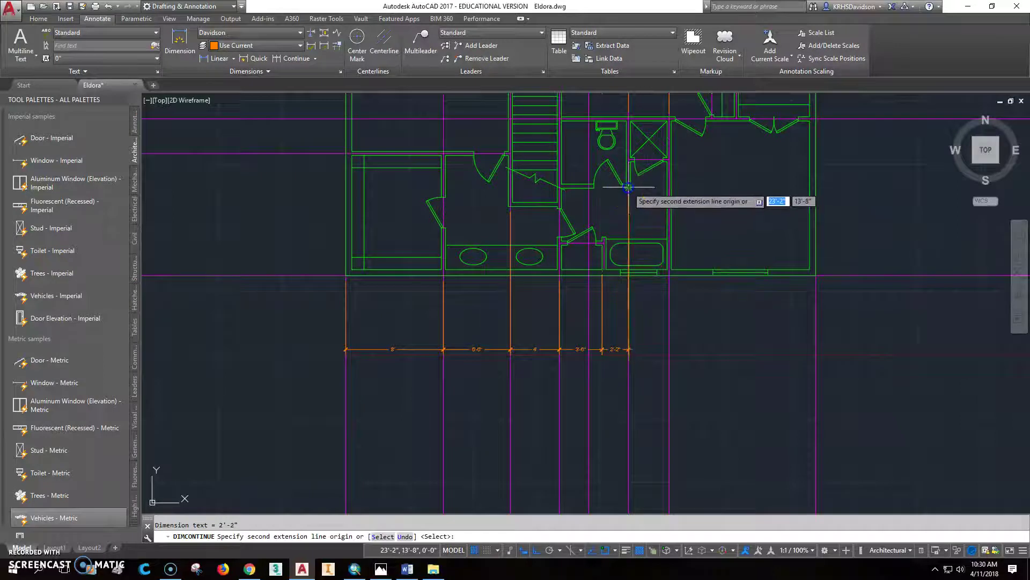
click(669, 275)
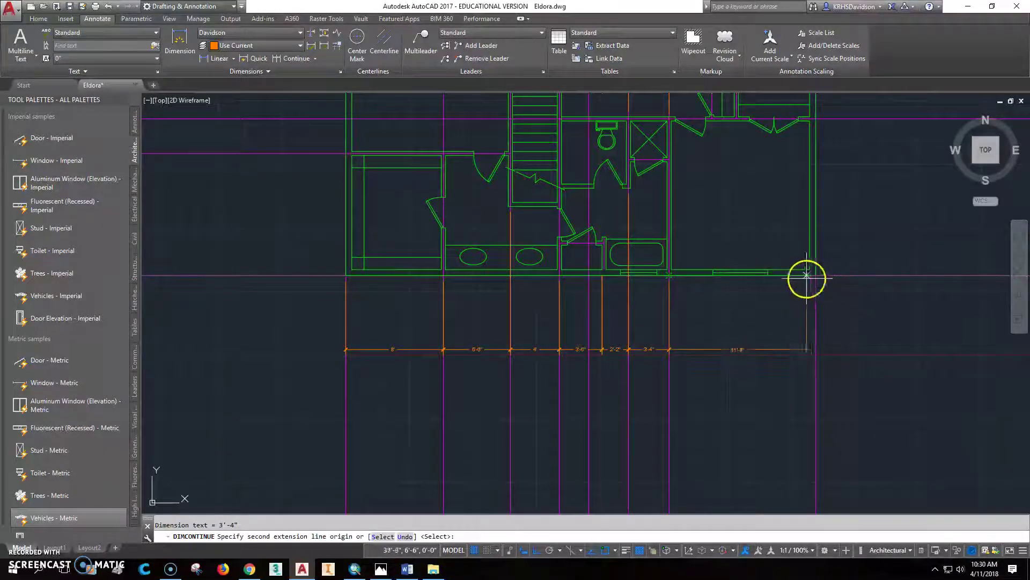
key(Escape)
key(Escape)
- Dimension from the outer bottom-right corner to the bedroom window's midpoint, between the wall and the existing row, and continue to the bathroom window's midpoint
middle_drag(610, 336, 598, 355)
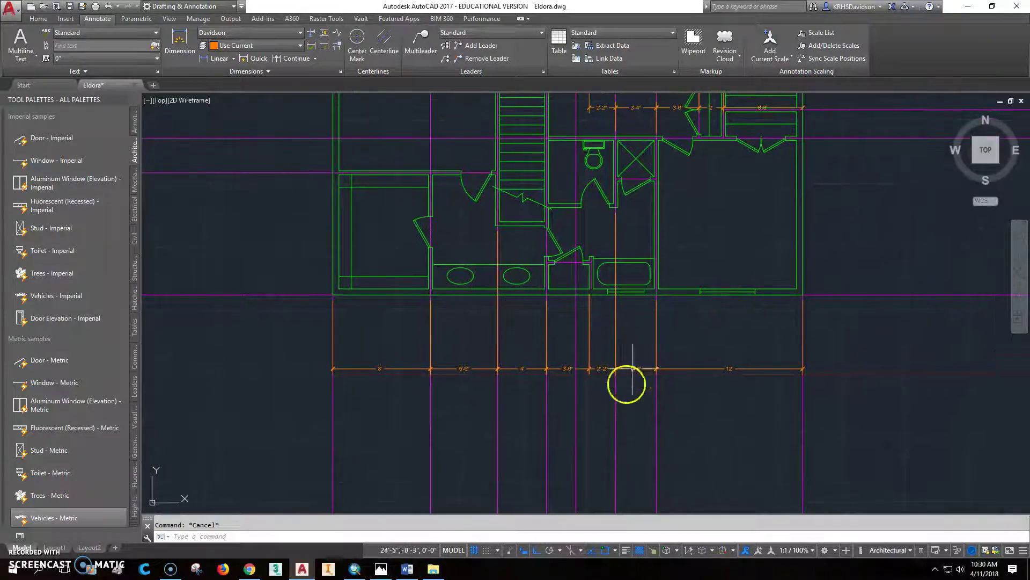
click(217, 58)
click(801, 295)
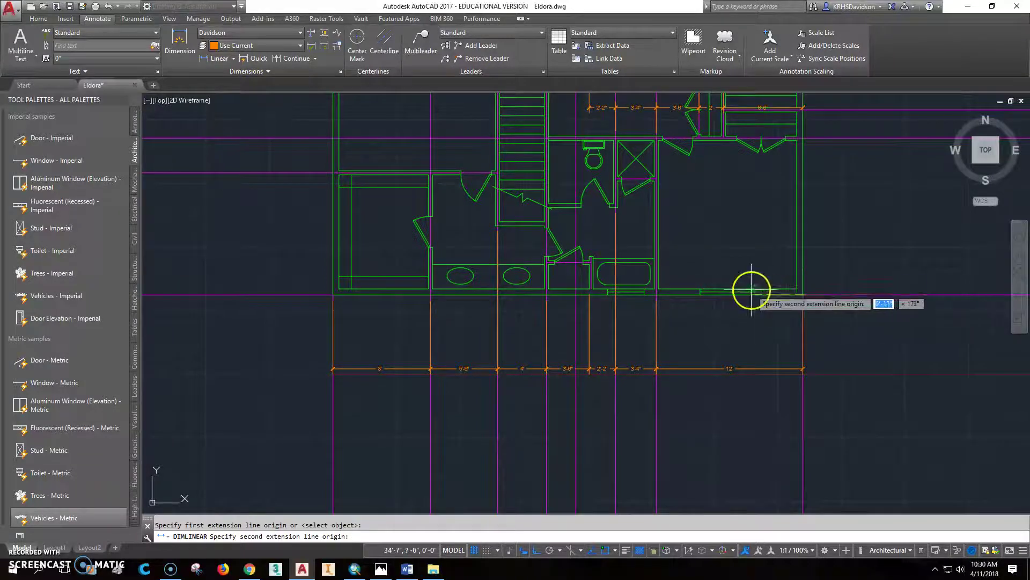
click(727, 292)
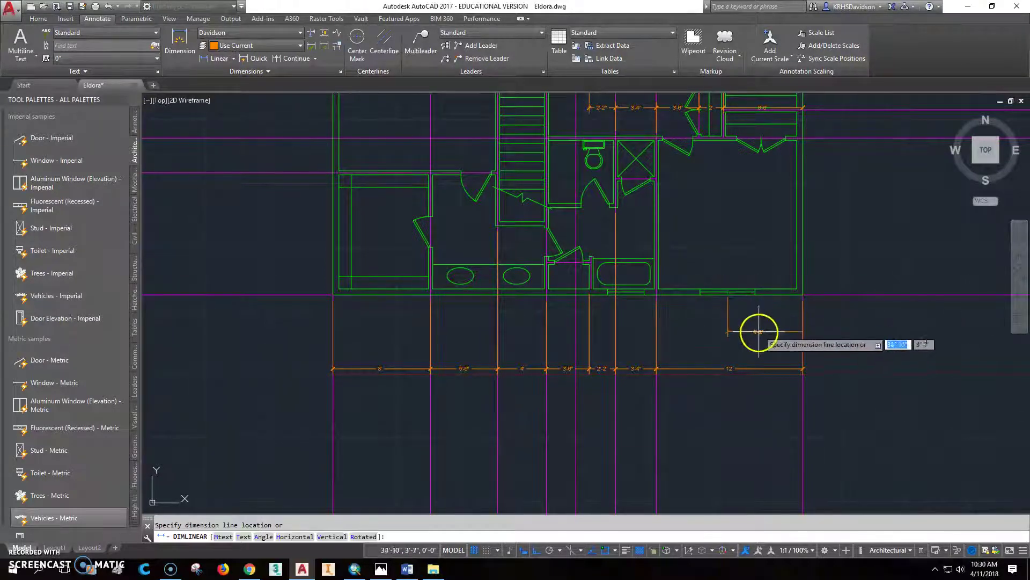
click(764, 347)
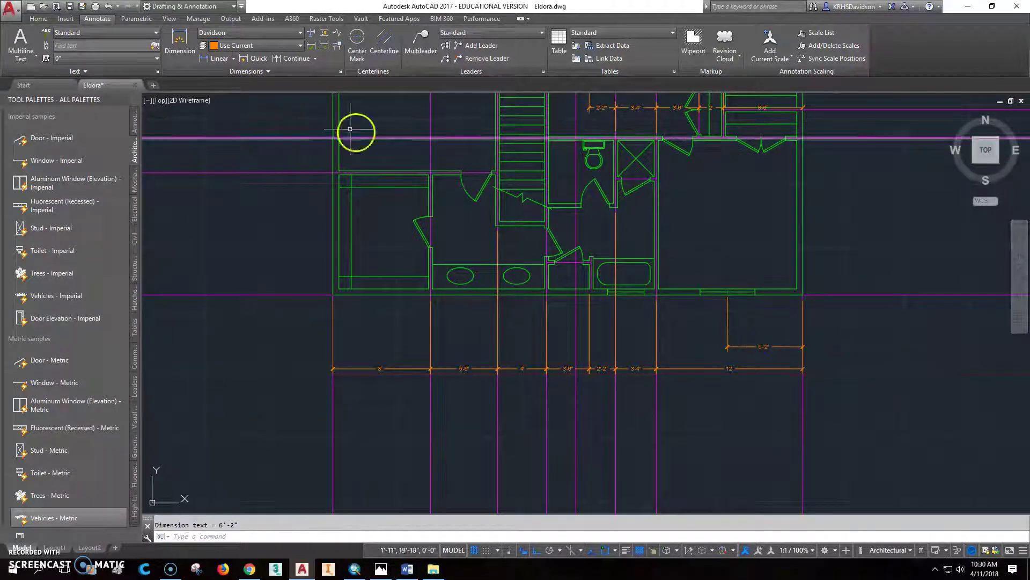
click(296, 59)
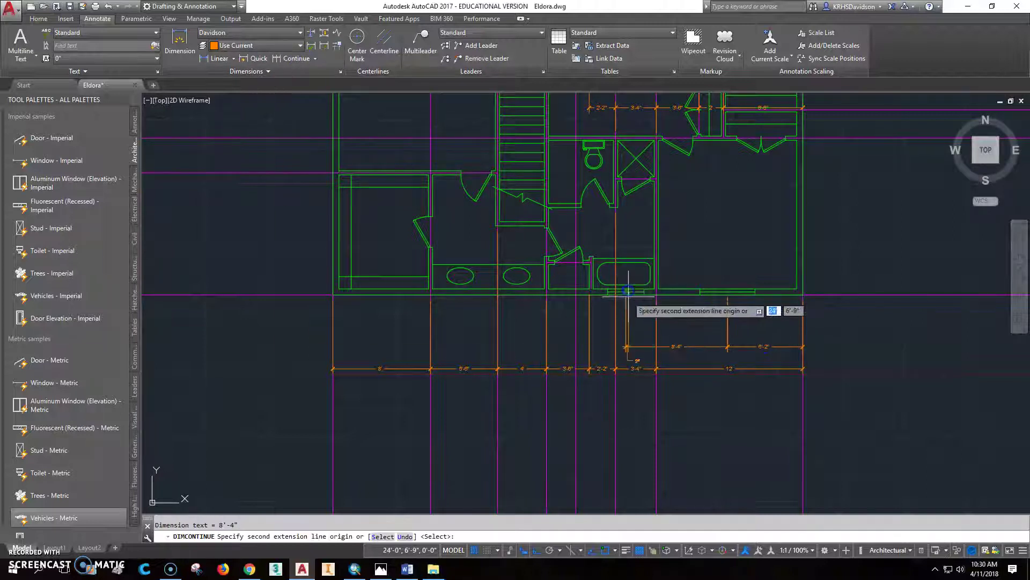
key(Escape)
key(Escape)
- Add an overall linear dimension between the house's two bottom outer corners, placed below the other dimension rows
scroll(638, 326, down, 2)
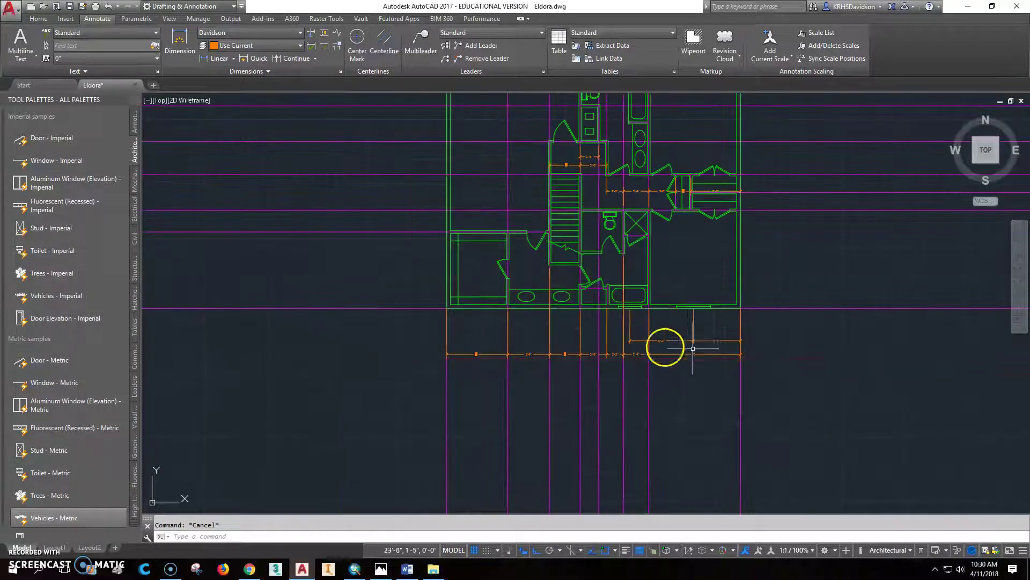
scroll(693, 334, up, 2)
middle_drag(674, 322, 583, 358)
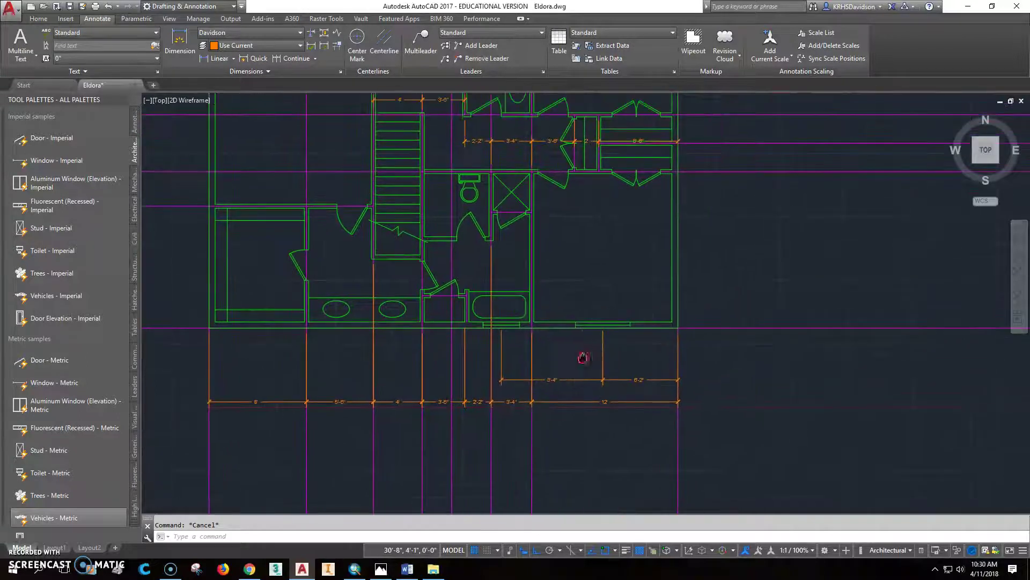
middle_drag(666, 321, 686, 320)
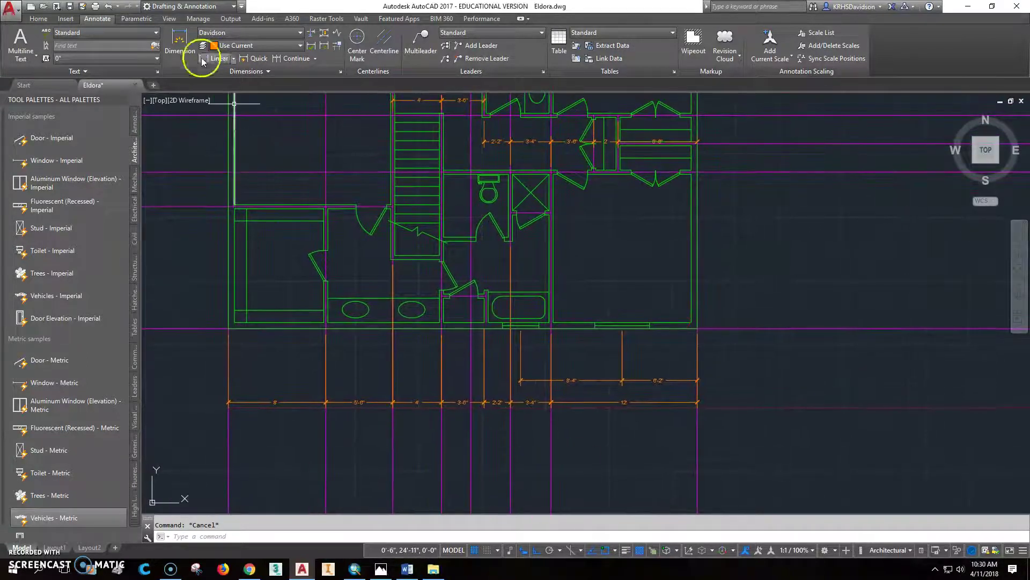
click(207, 59)
click(229, 328)
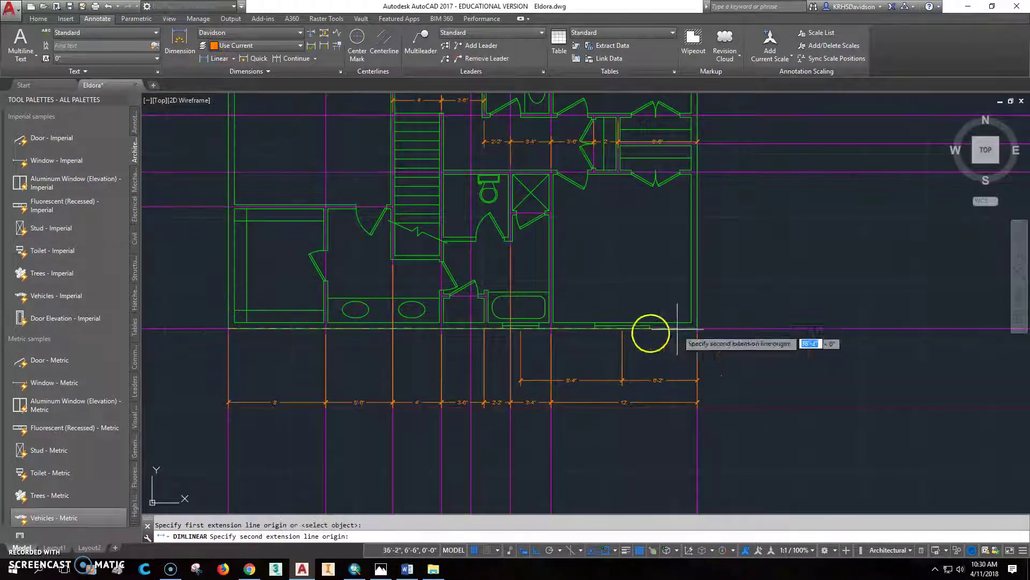
click(694, 328)
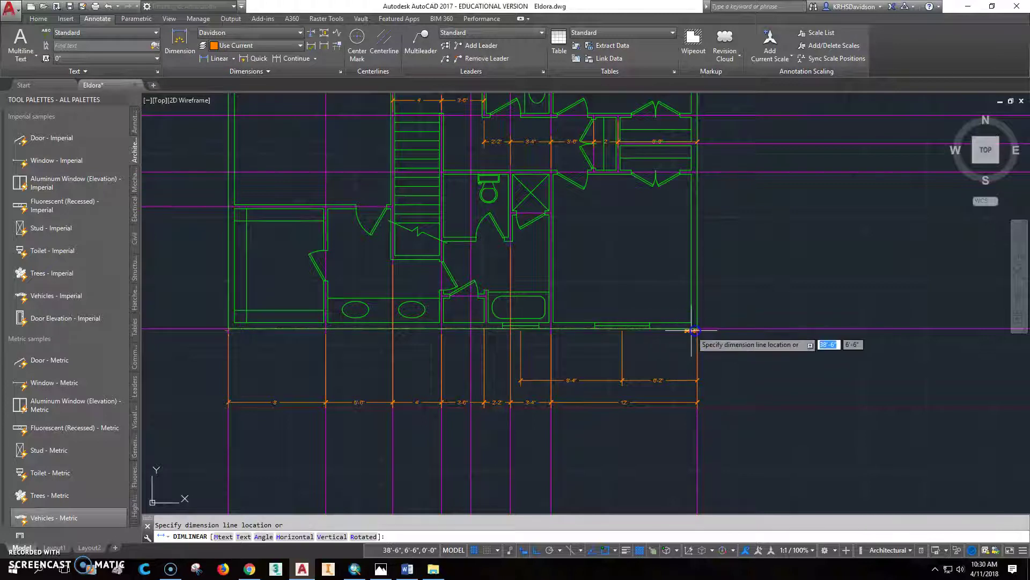
click(458, 426)
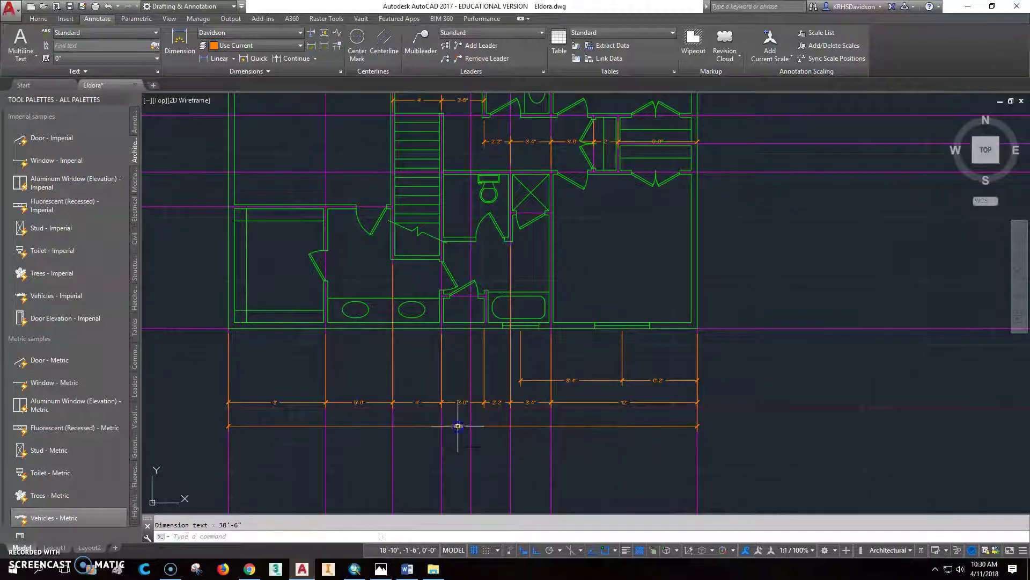
middle_drag(531, 358, 592, 369)
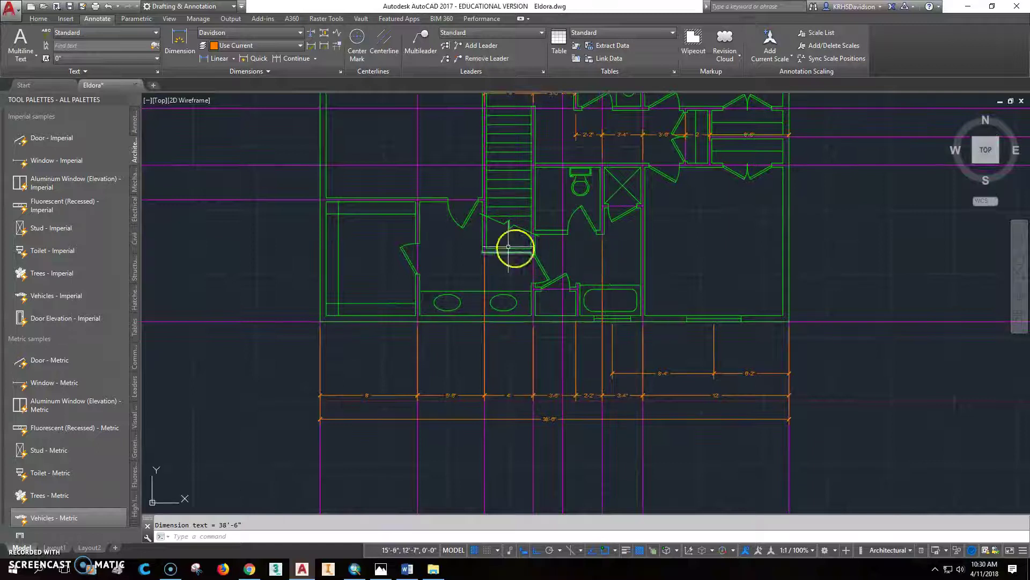
scroll(736, 268, down, 4)
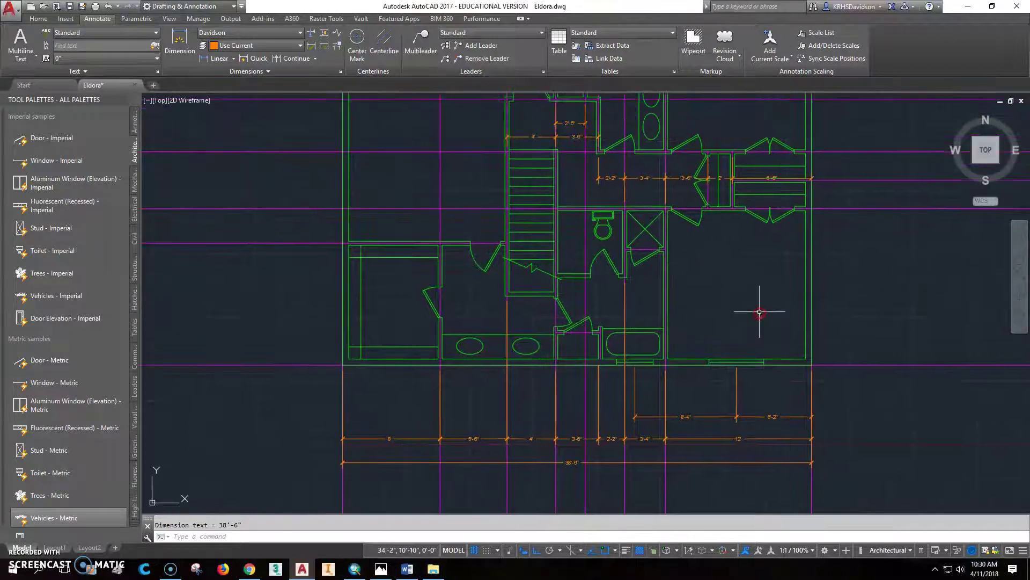
middle_drag(748, 306, 739, 351)
scroll(651, 177, up, 2)
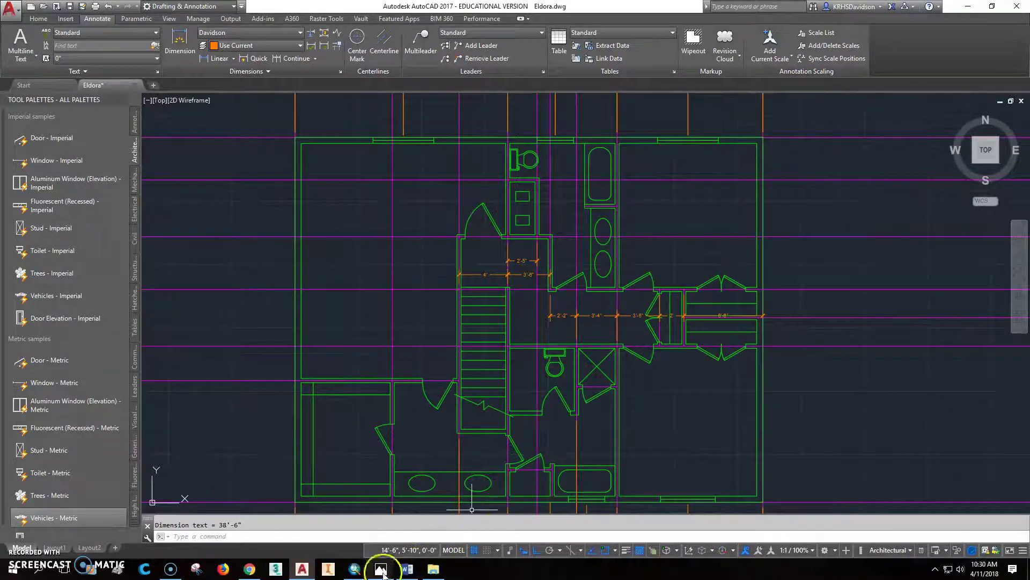
- Check the reference plan's bottom dimensions, and move the overall bottom dimension farther below the existing row to make room for another
click(381, 569)
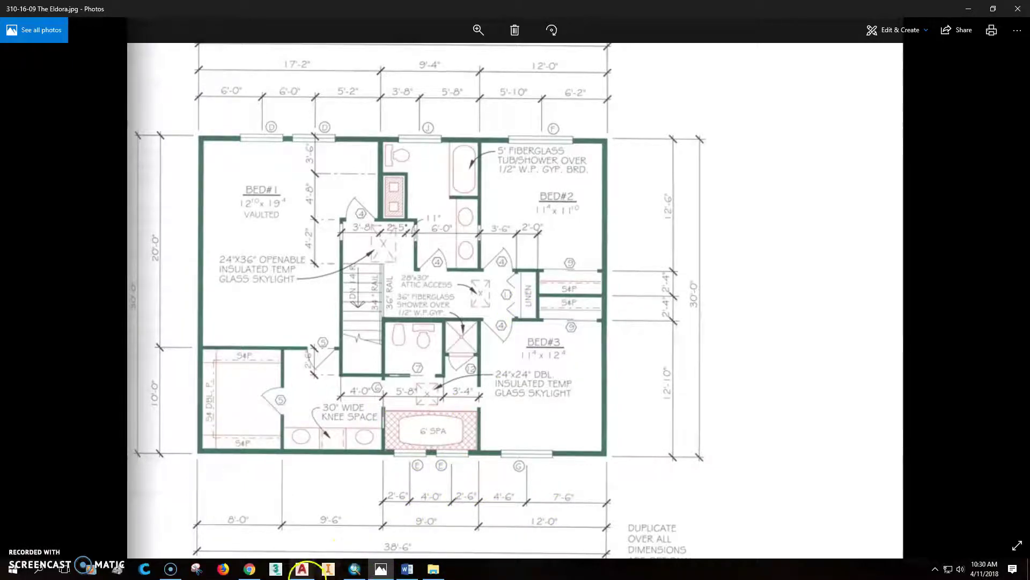
click(302, 569)
scroll(610, 391, down, 2)
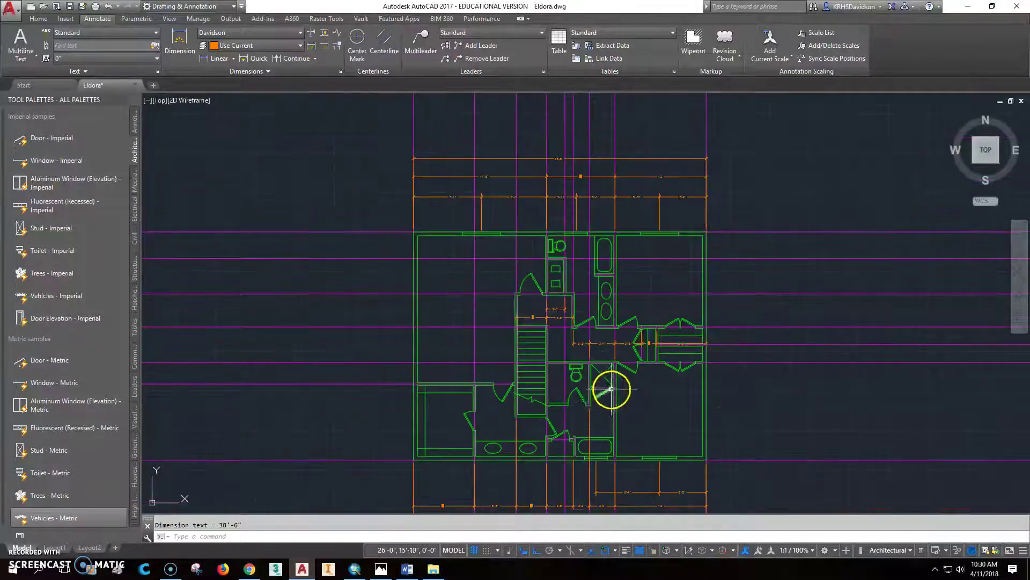
scroll(593, 382, up, 4)
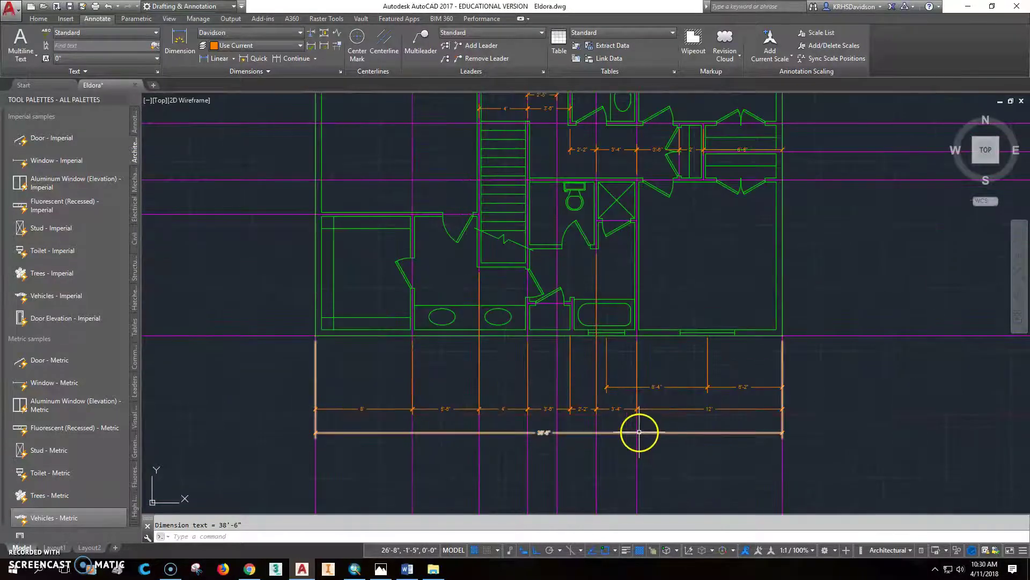
click(541, 433)
click(541, 433)
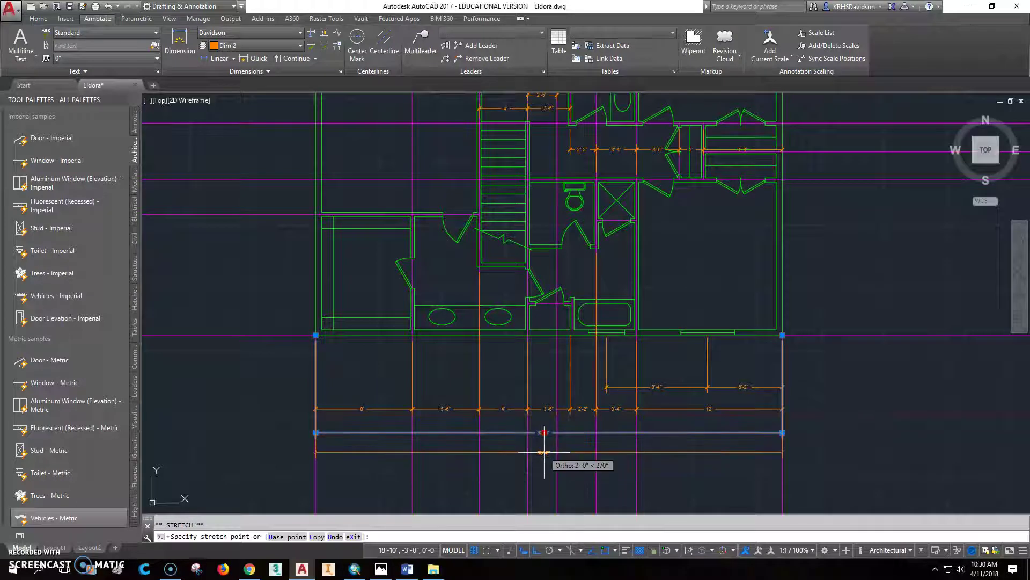
- Add a linear dimension from the stairwell's right wall centreline to the bedroom wall centreline, placed between the wall row and the overall dimension
click(220, 58)
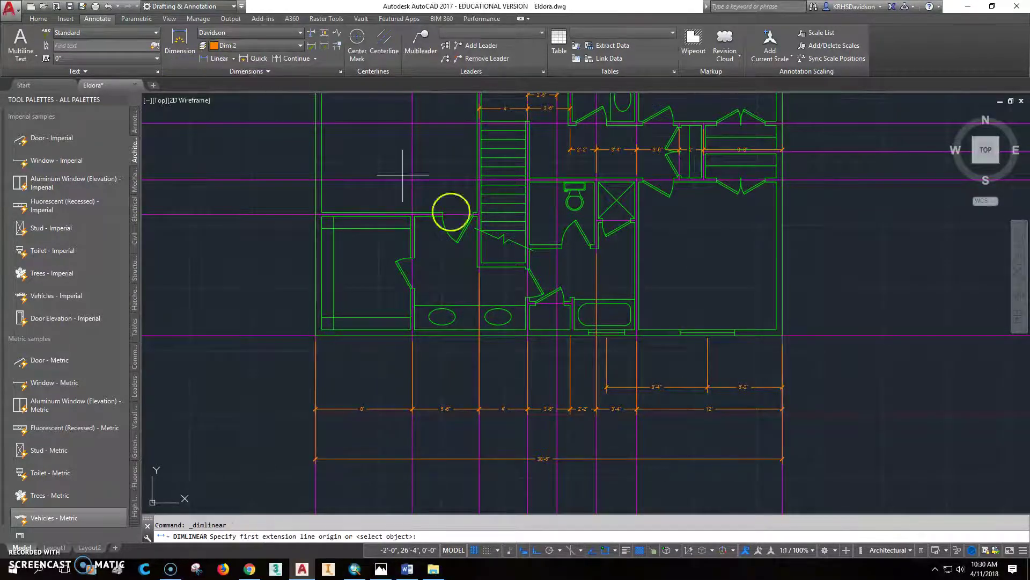
click(528, 336)
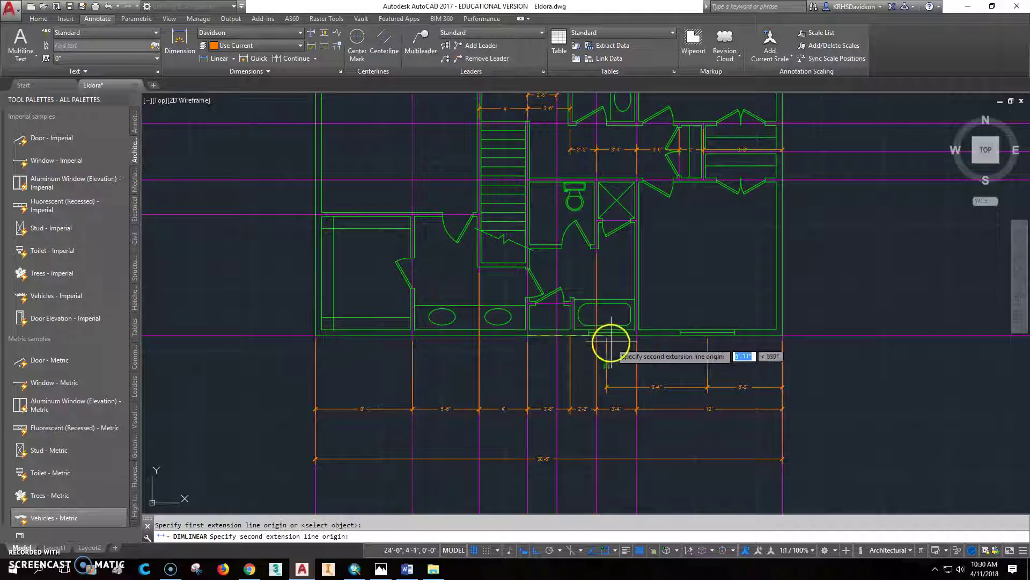
click(636, 330)
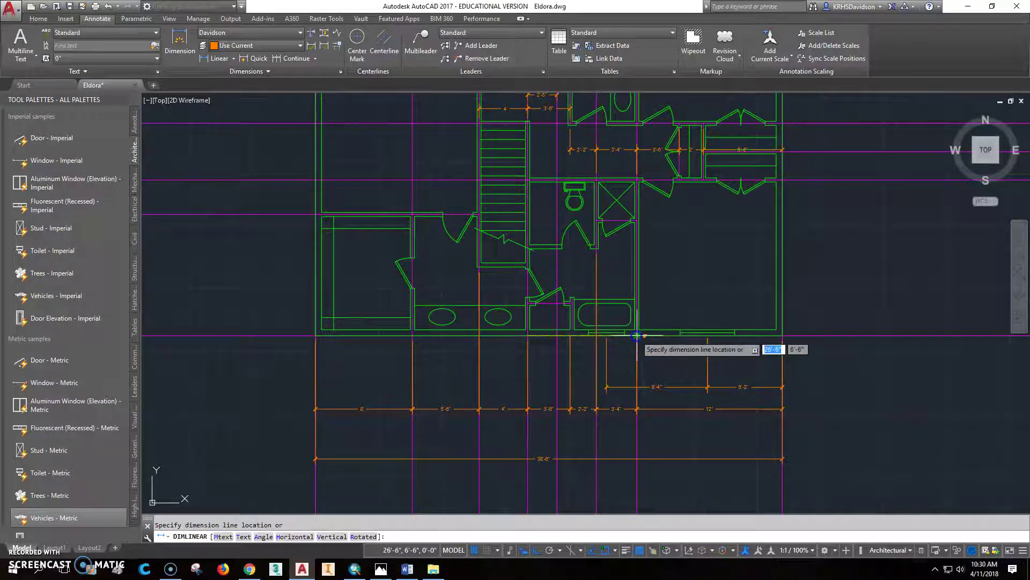
click(579, 426)
- Lower the 12' bedroom dimension so it lines up with the 9' dimension beside it
click(646, 407)
click(647, 411)
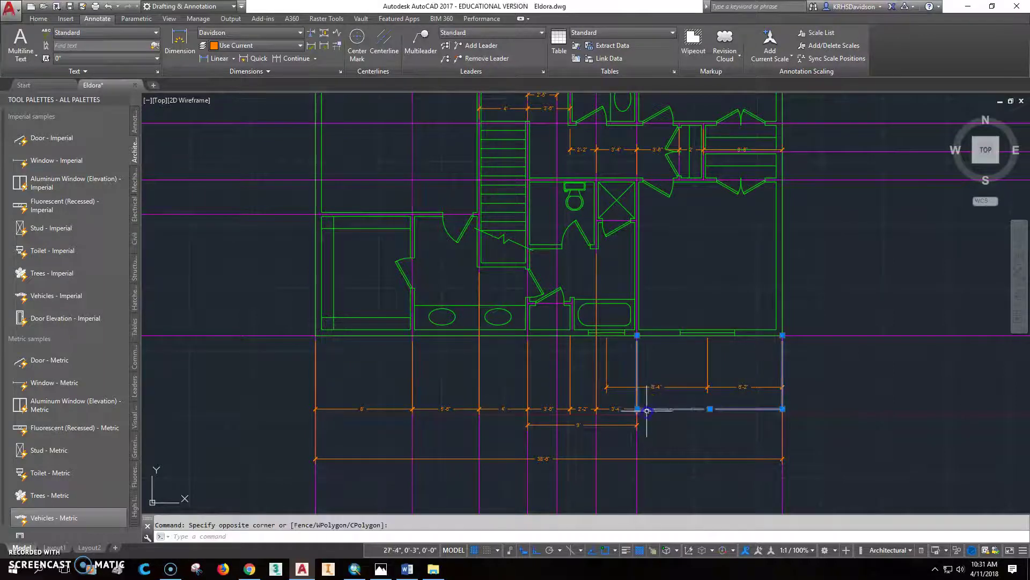
click(637, 408)
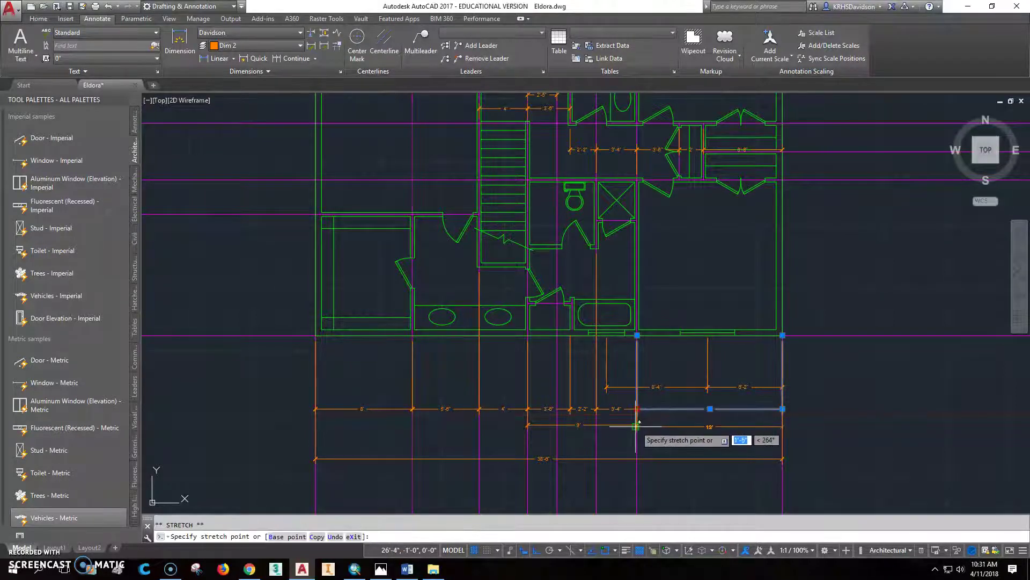
scroll(638, 425, up, 6)
click(632, 423)
scroll(638, 420, down, 2)
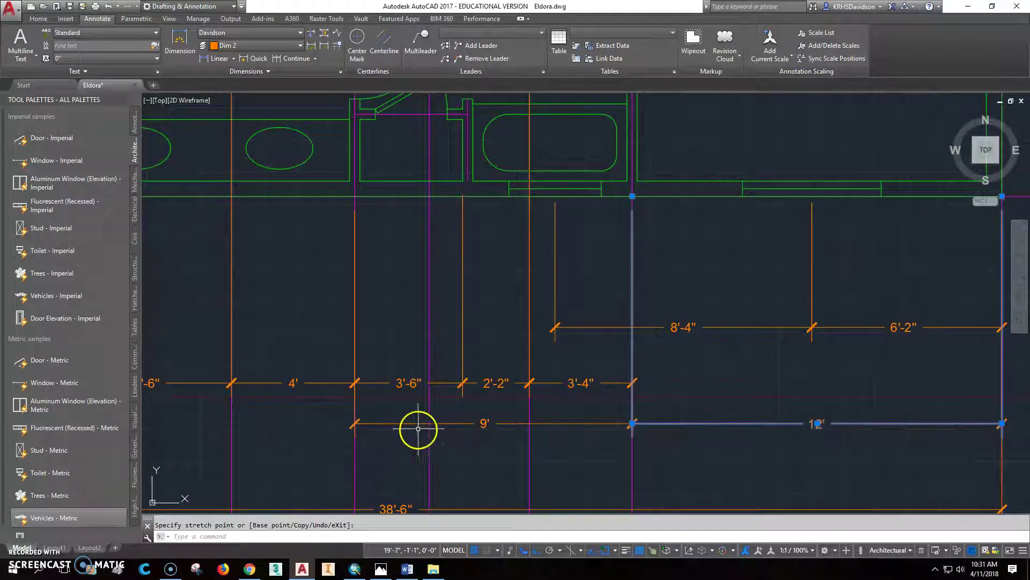
- Add a linear dimension along the bottom wall from the stairwell's right wall centreline to the walk-in closet's wall centreline, just below the wall row
scroll(430, 417, down, 2)
middle_drag(476, 413, 572, 373)
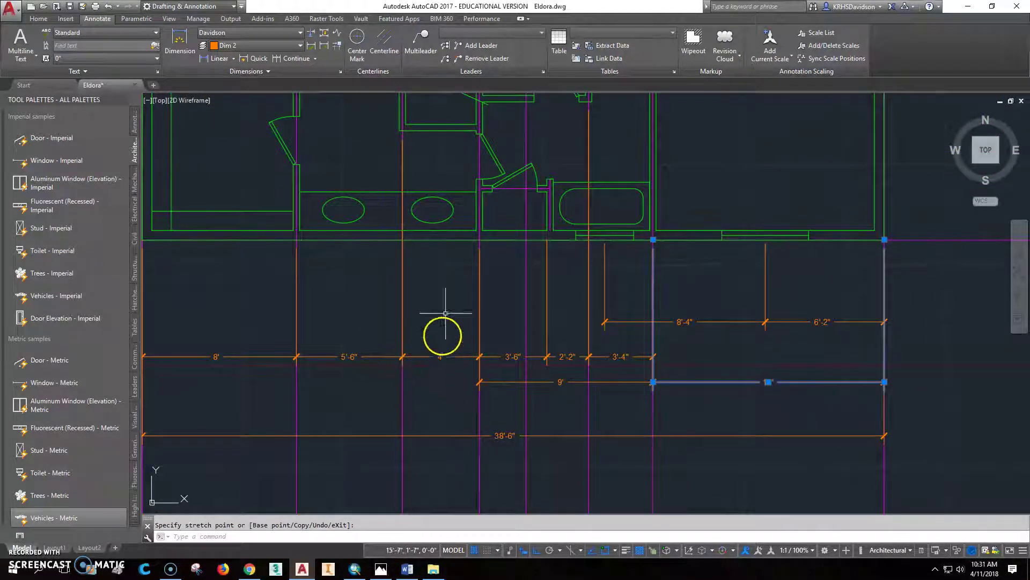
click(215, 60)
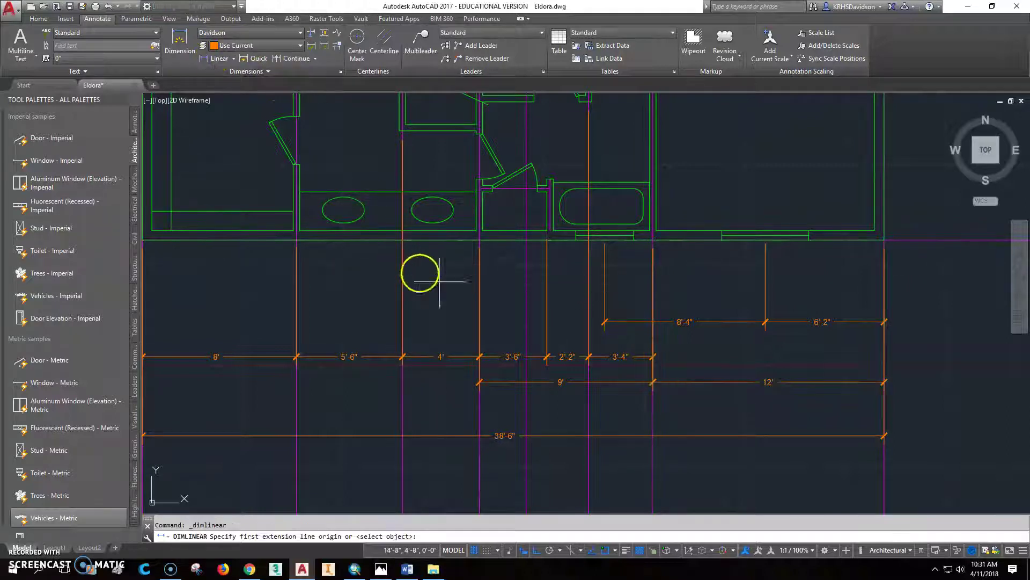
click(480, 239)
click(296, 239)
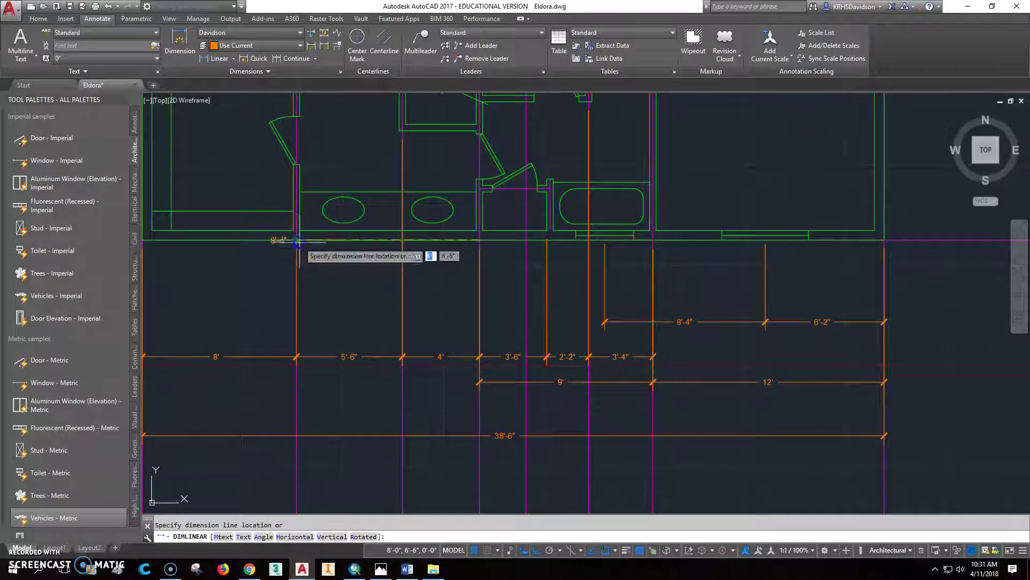
click(395, 372)
- Align the 9'-6" dimension with the end of the adjacent 9' dimension
scroll(470, 368, up, 4)
click(476, 381)
click(500, 382)
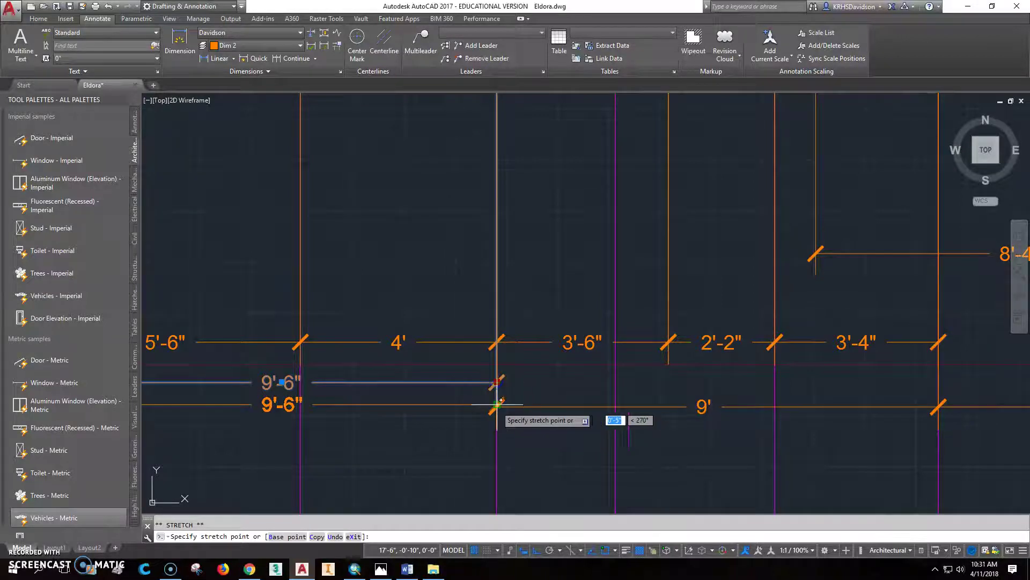
scroll(504, 400, down, 2)
scroll(507, 398, down, 2)
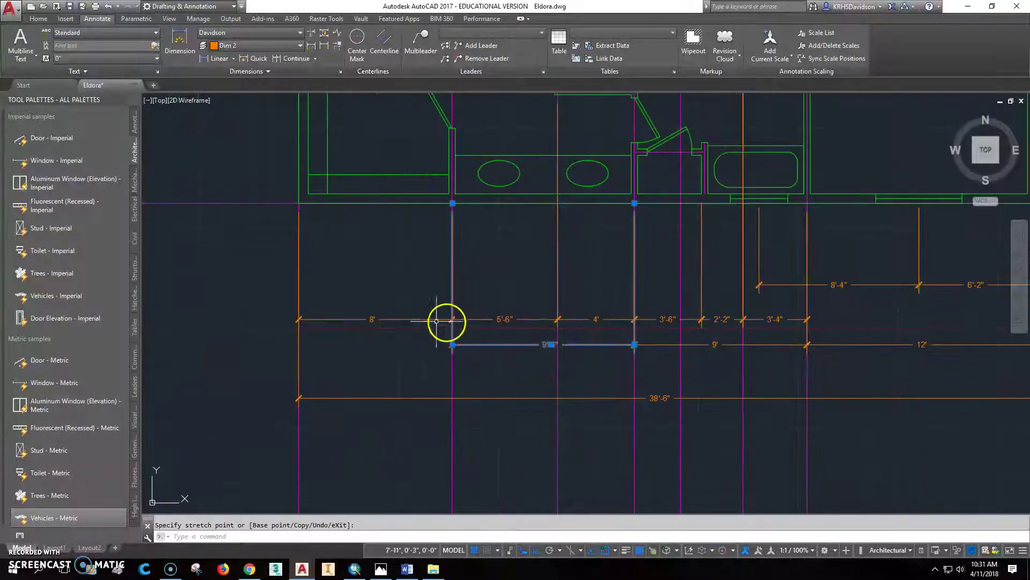
- Lower the walk-in closet's 8' dimension to line up with the 9'-6" dimension
click(412, 320)
click(453, 320)
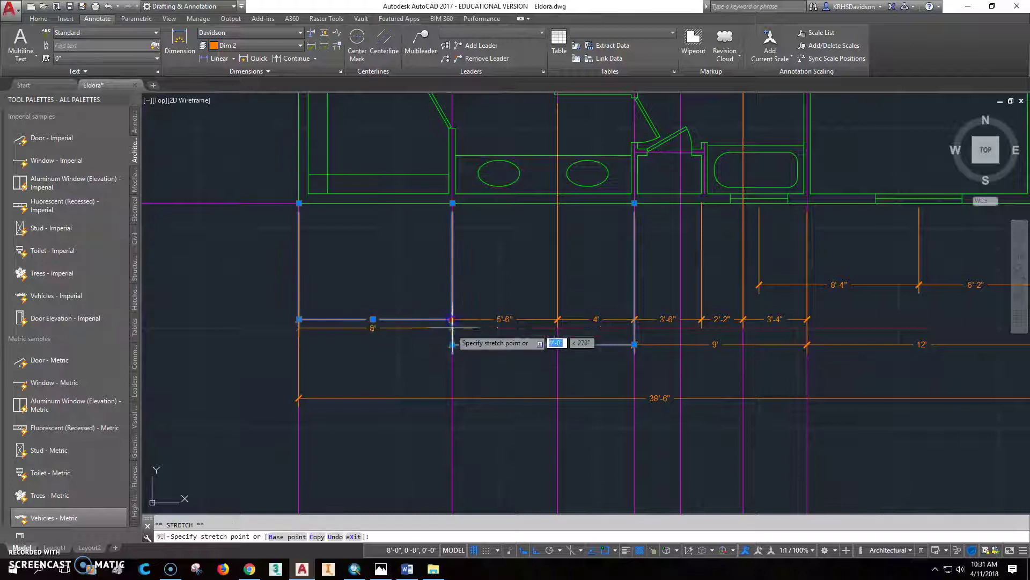
click(455, 344)
key(Escape)
- Move the overall bottom dimension up about 1'-5", closer to the row above it
scroll(580, 316, up, 2)
scroll(580, 316, down, 4)
middle_drag(731, 308, 700, 295)
scroll(611, 339, up, 2)
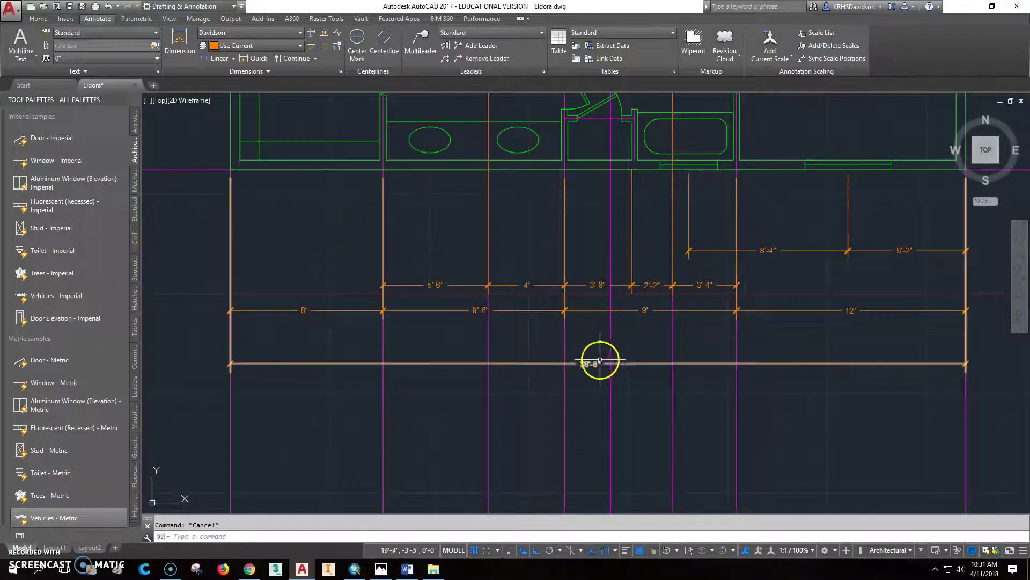
click(596, 364)
click(591, 363)
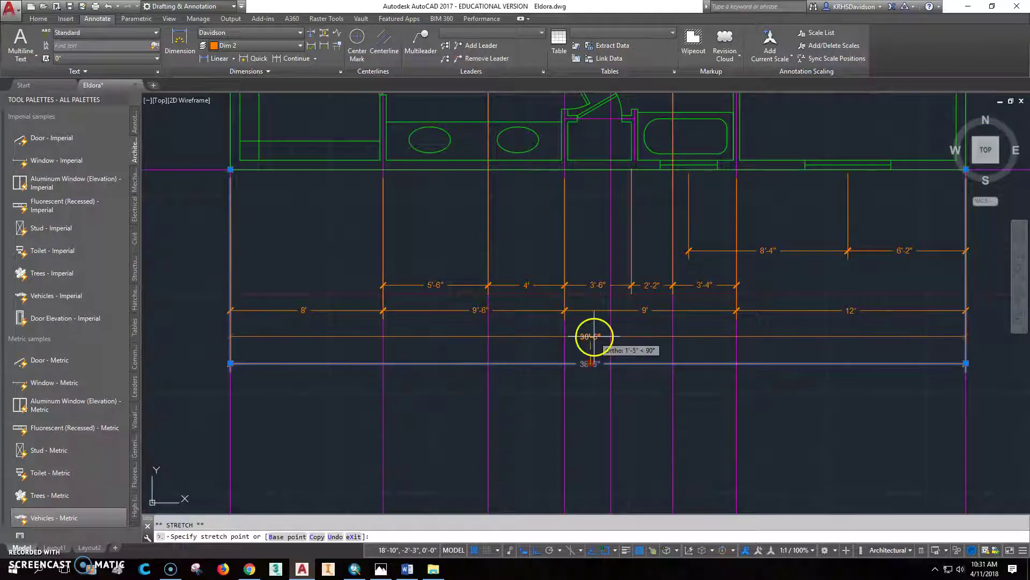
click(594, 337)
key(Escape)
- Add a vertical linear dimension left of the house from the outer bottom-left corner to the walk-in closet's top wall centreline, continuing to the outer top-left corner
scroll(755, 329, down, 5)
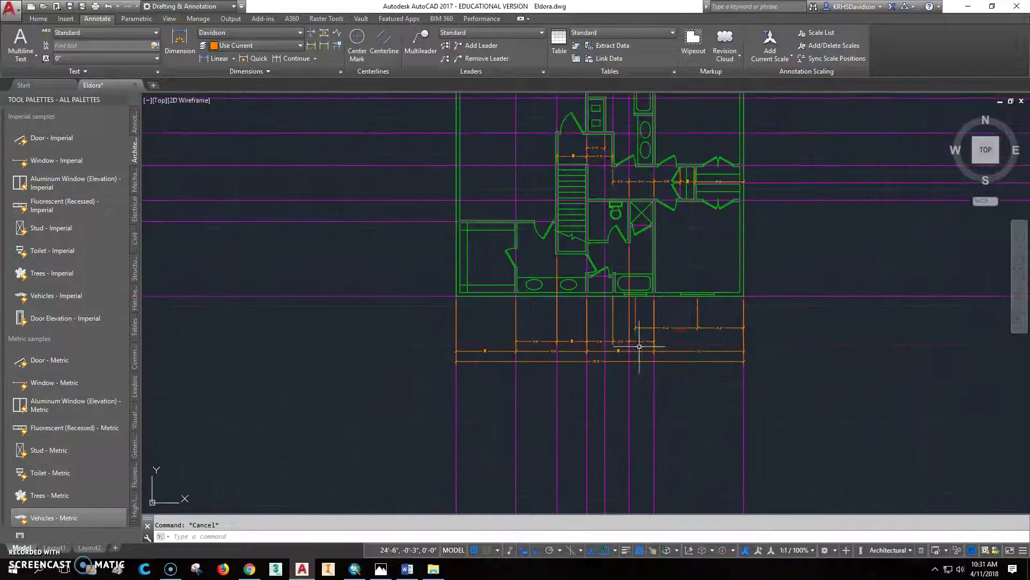
click(382, 569)
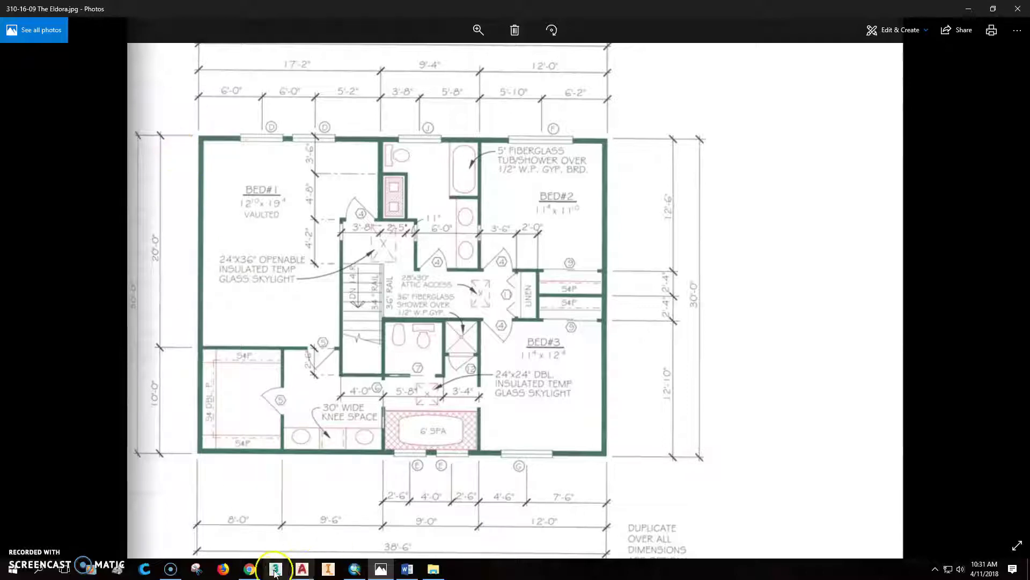
click(302, 568)
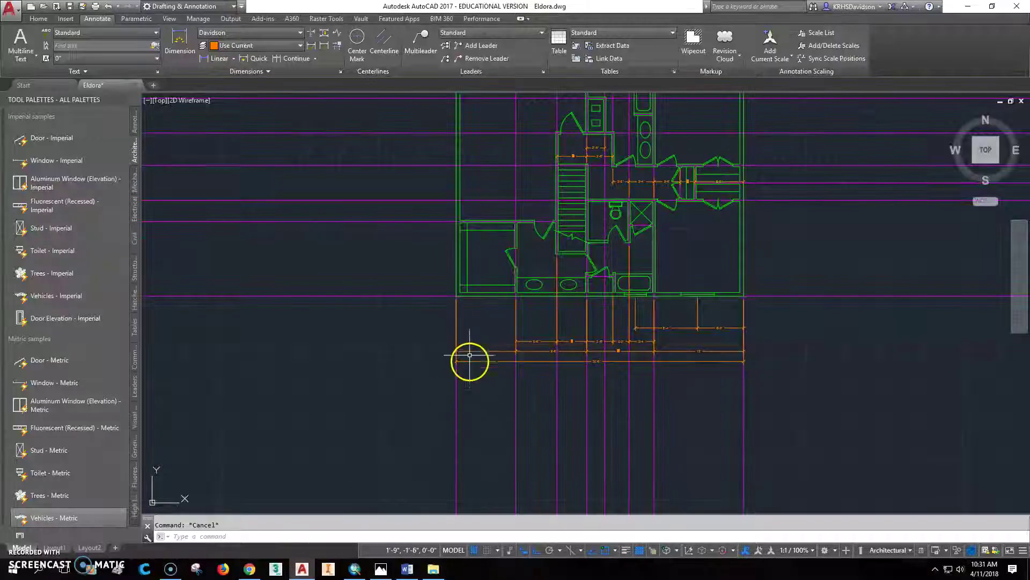
middle_drag(470, 355, 420, 472)
click(199, 43)
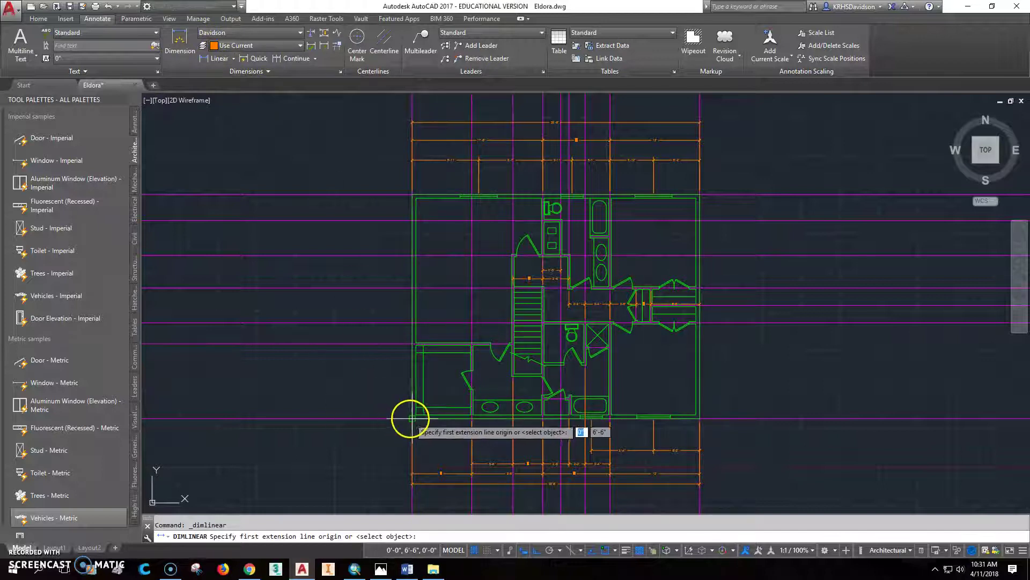
scroll(410, 356, up, 5)
click(411, 340)
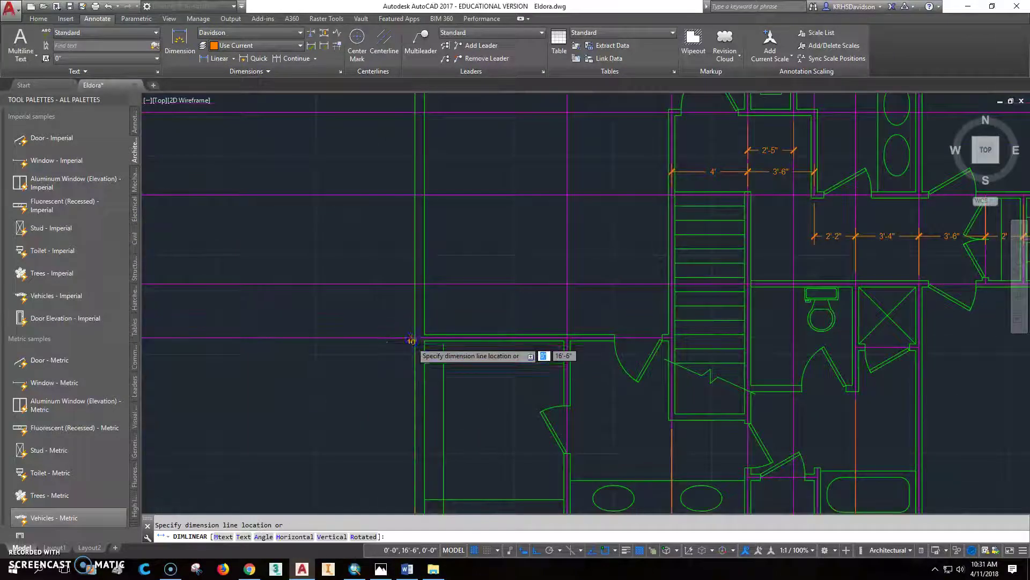
scroll(411, 339, down, 5)
click(379, 375)
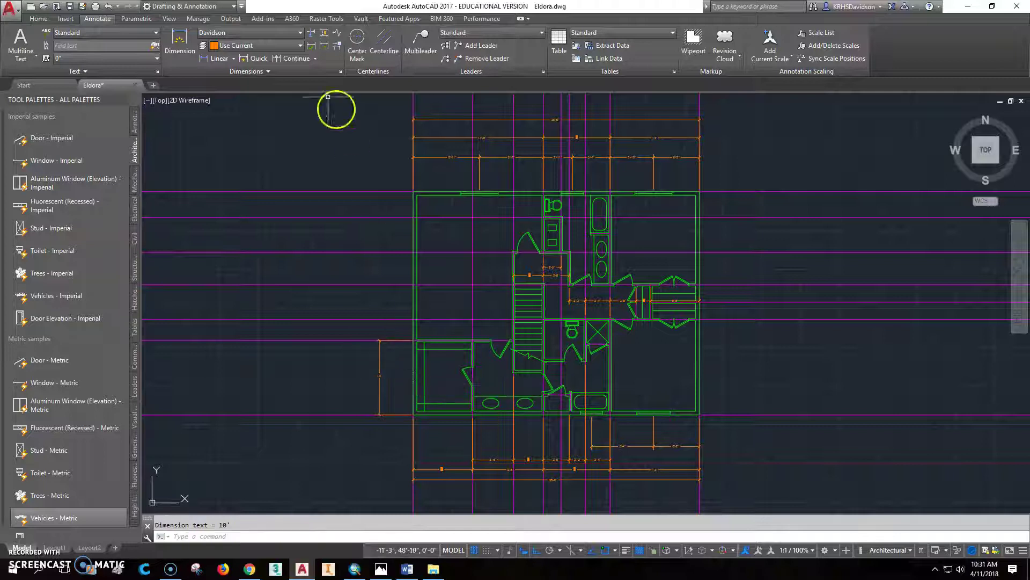
click(303, 60)
click(412, 191)
- Add an overall vertical dimension between the outer top-left and bottom-left corners, placed outside the existing left row
click(207, 58)
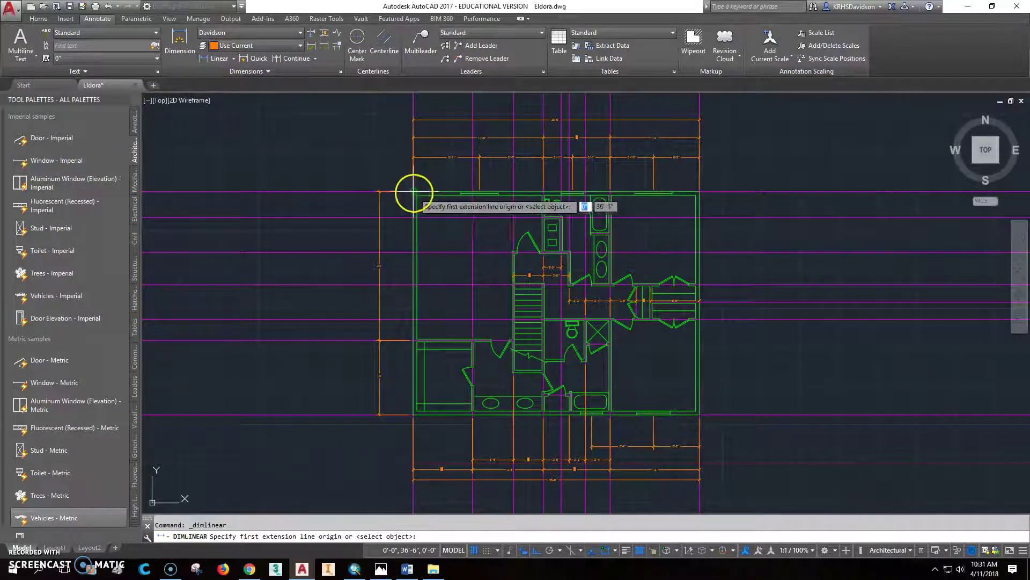
click(413, 189)
click(412, 413)
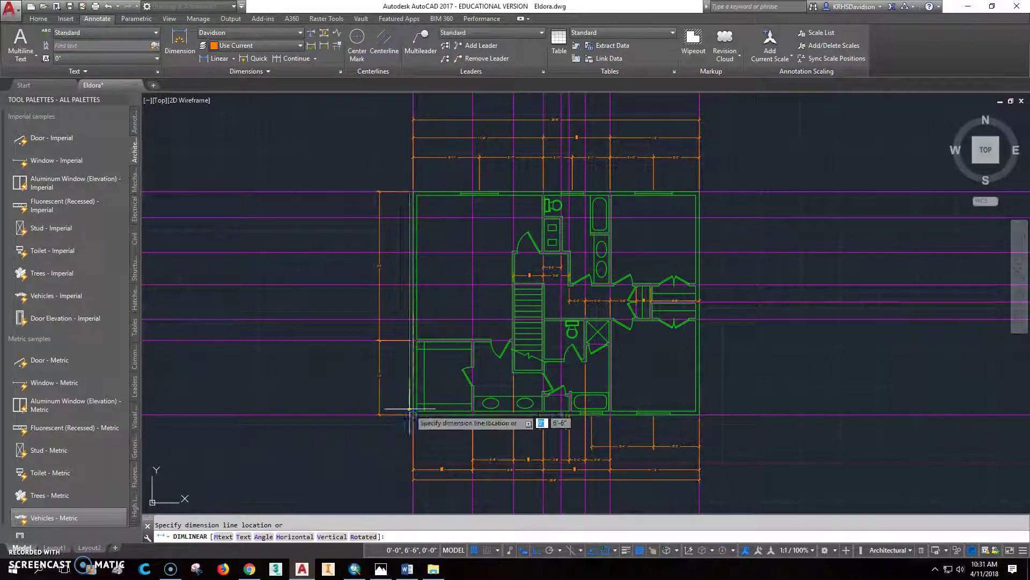
click(360, 299)
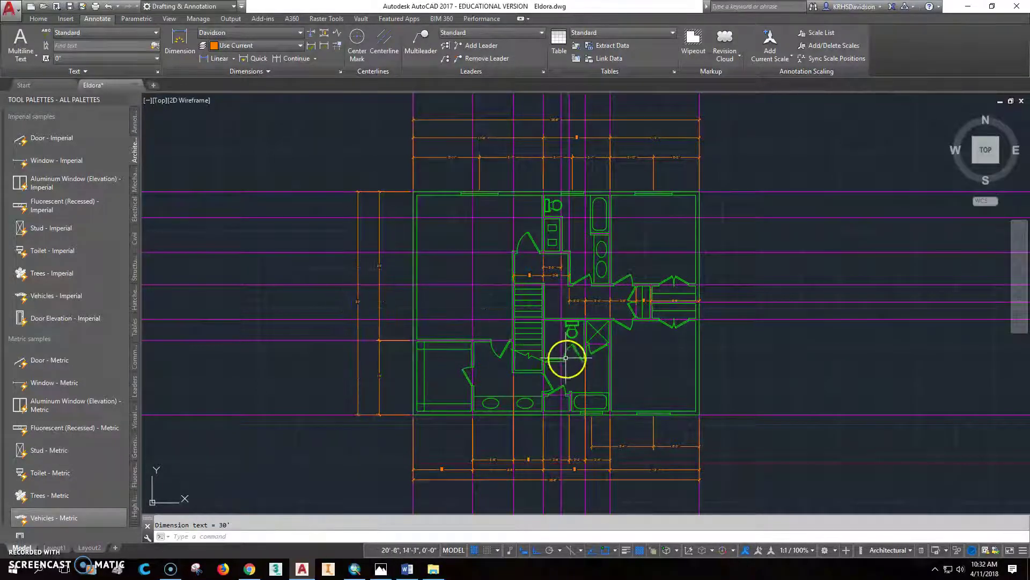
- Add a vertical linear dimension inside Bedroom 1 from the outer top wall line to the centreline of the wall behind the toilet alcove's vanity
scroll(567, 349, up, 2)
middle_drag(604, 357, 591, 353)
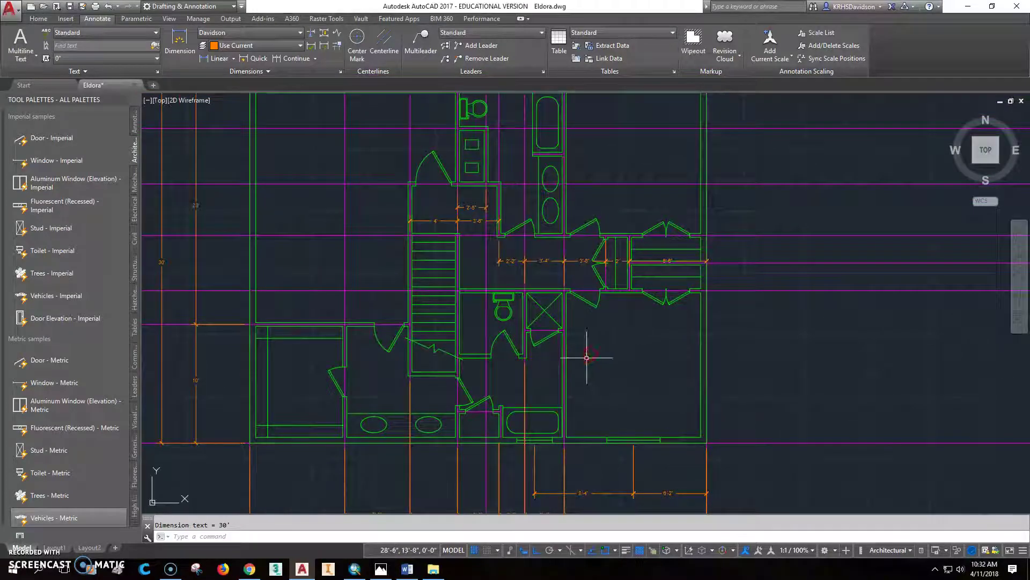
click(381, 569)
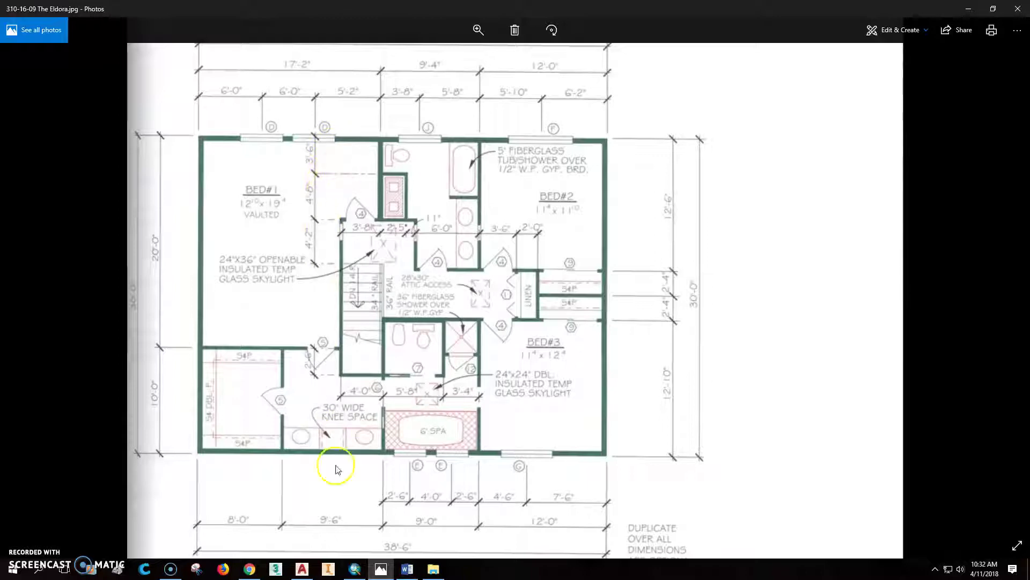
click(303, 569)
middle_drag(487, 313, 480, 419)
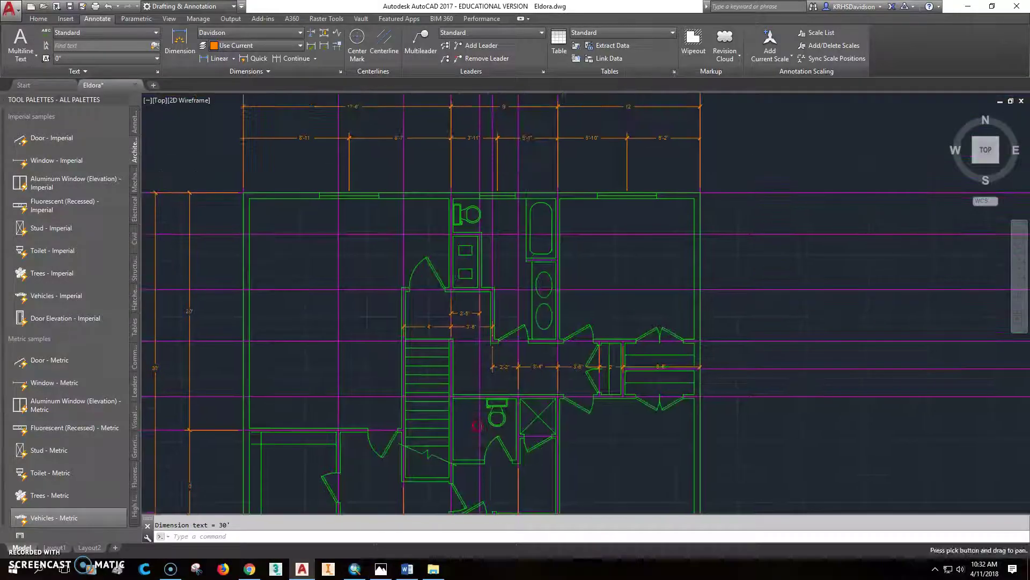
click(221, 59)
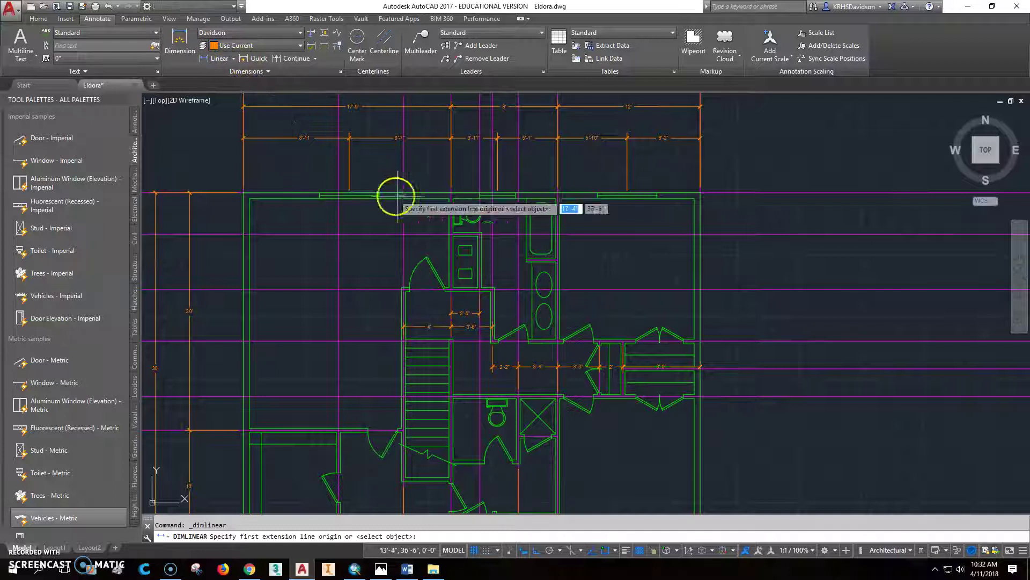
click(450, 191)
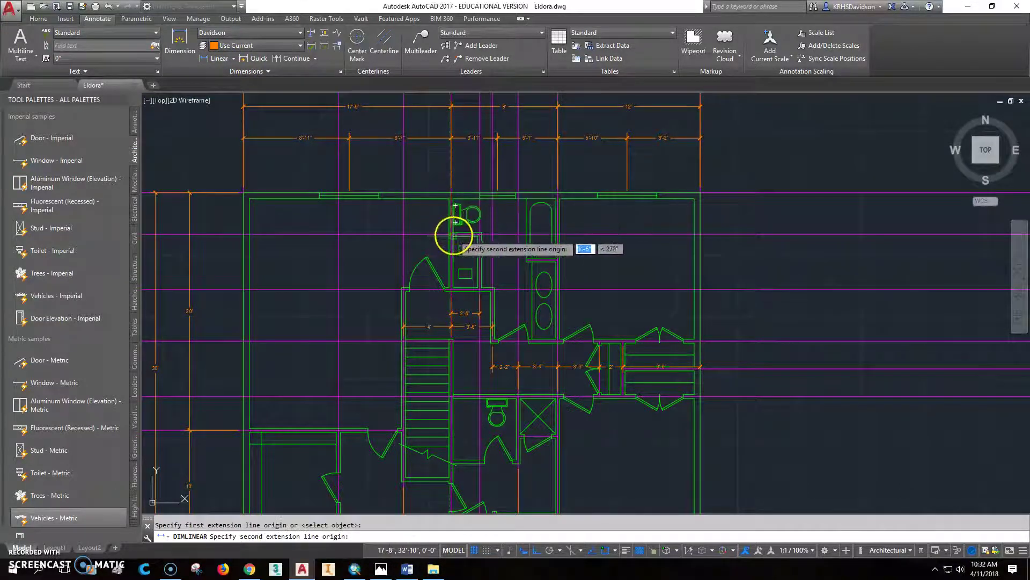
click(450, 233)
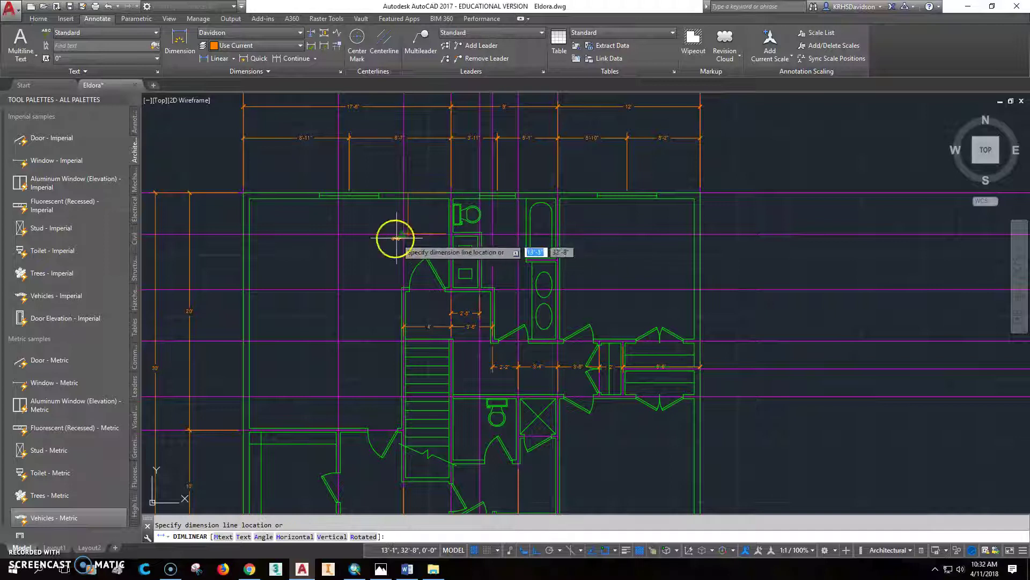
click(379, 213)
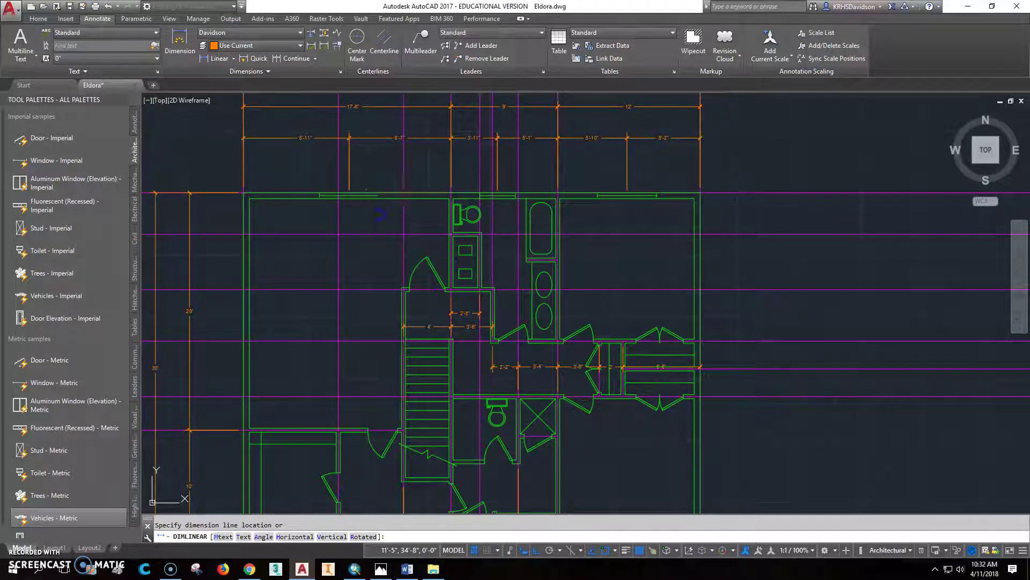
- Continue the Bedroom 1 vertical dimension down to the bedroom door wall, the hall's upper wall and the hall's lower wall centrelines
click(297, 59)
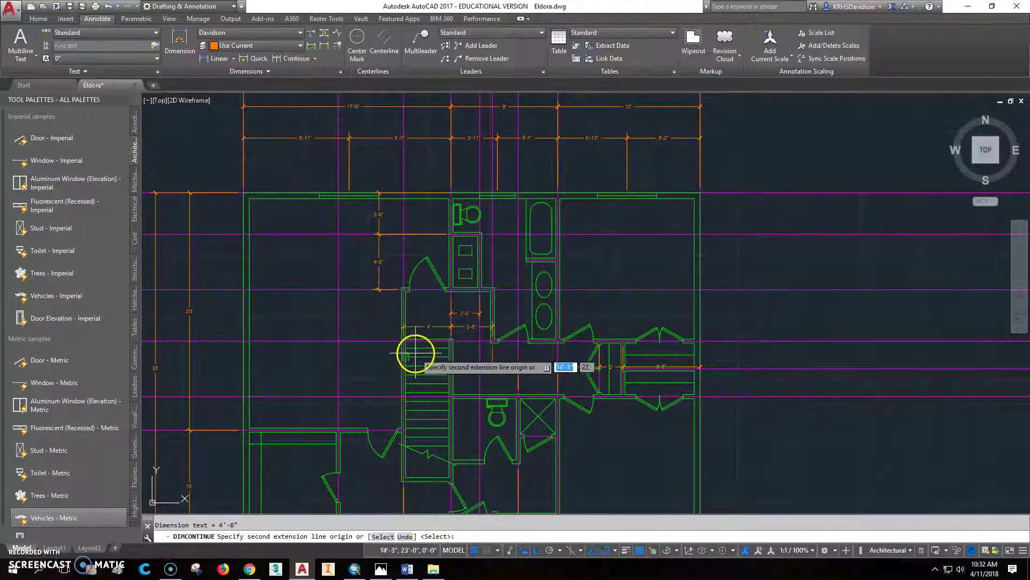
scroll(413, 351, up, 2)
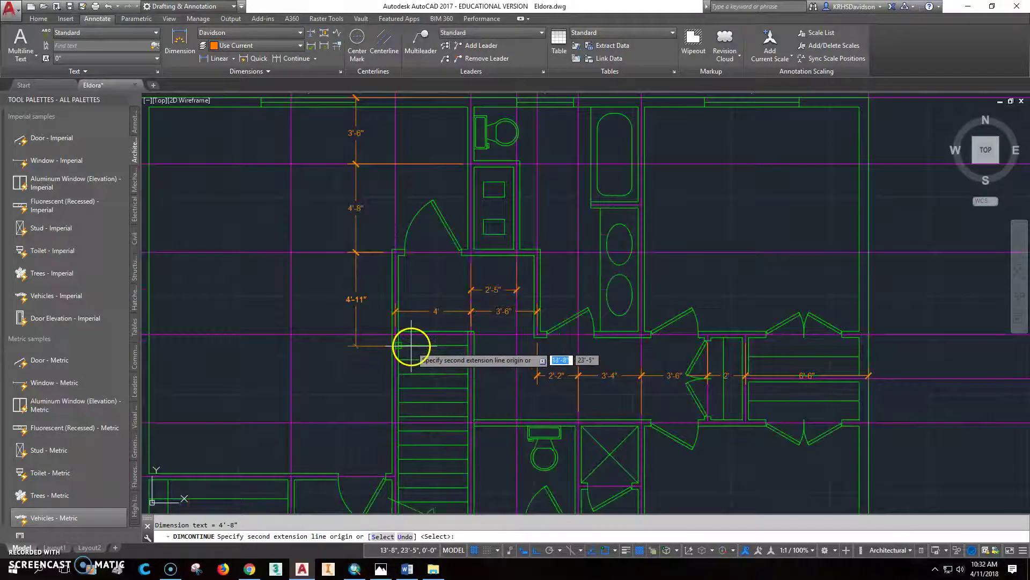
click(538, 336)
mouse_move(402, 357)
middle_down()
mouse_move(400, 338)
mouse_move(432, 279)
middle_up()
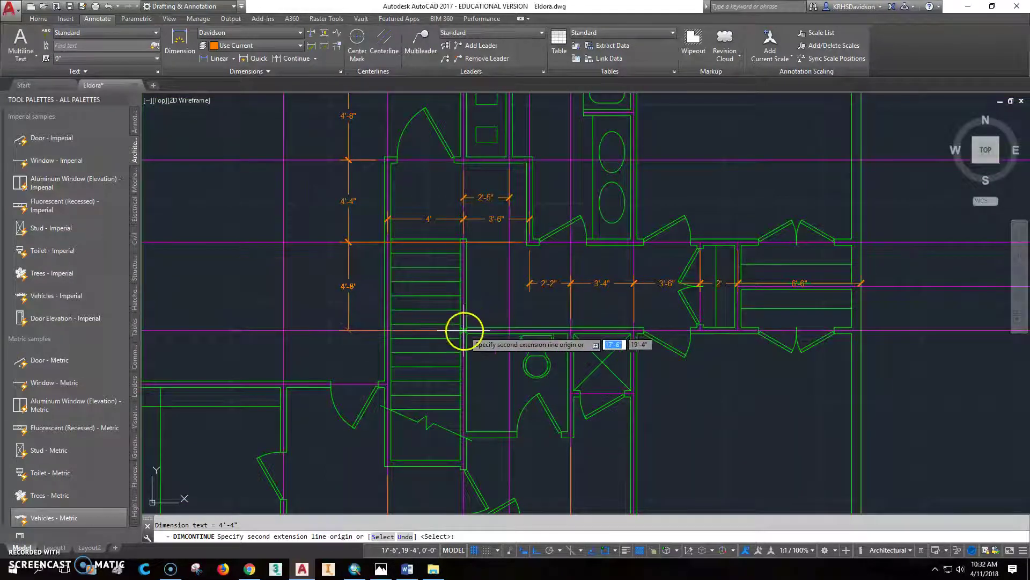
key(Escape)
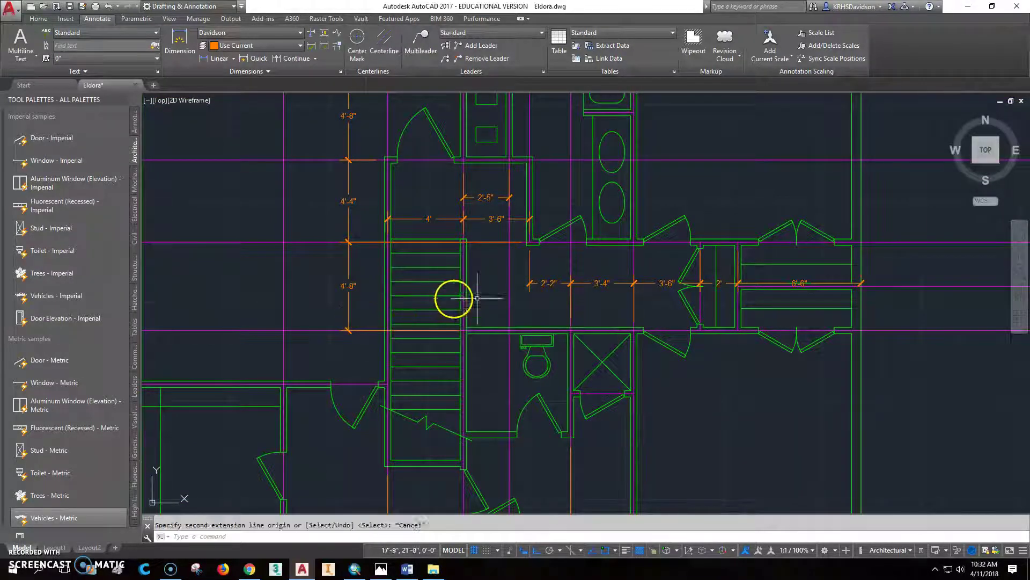
- Add a vertical linear dimension right of the house from the outer top-right corner to the upper closet wall centreline
scroll(575, 306, down, 2)
middle_drag(646, 382, 539, 336)
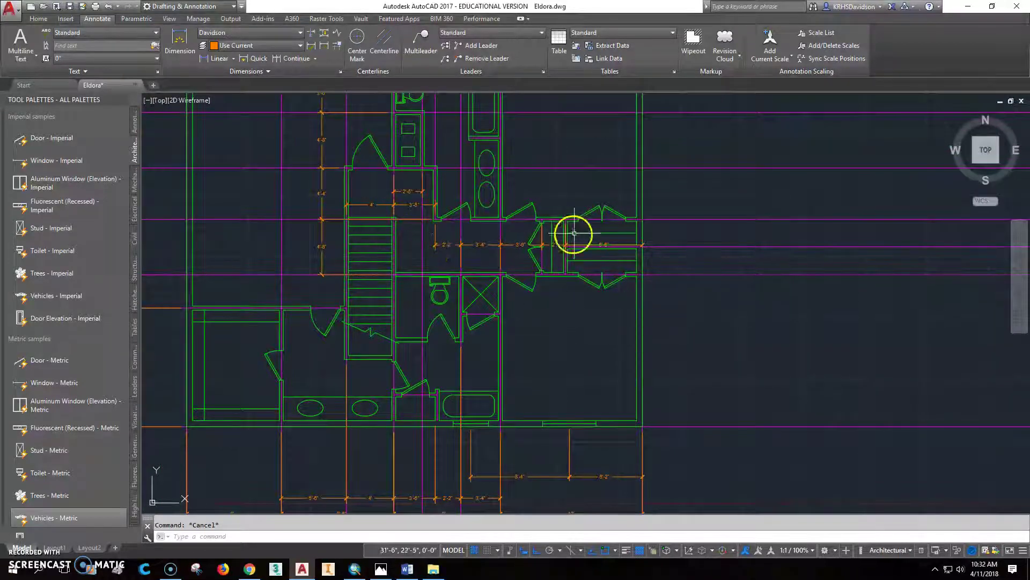
middle_drag(741, 333, 700, 361)
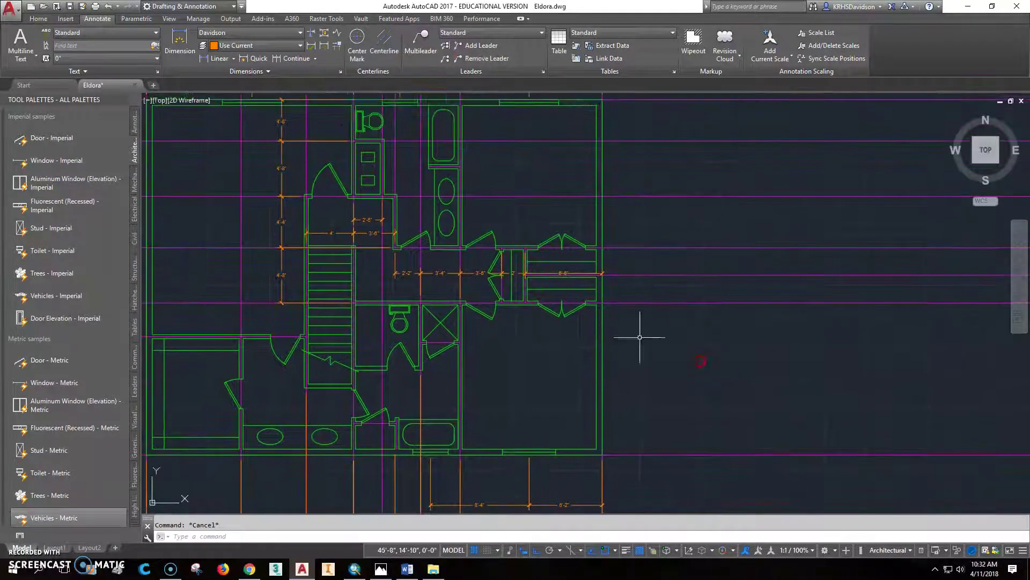
click(216, 59)
middle_drag(680, 206, 654, 240)
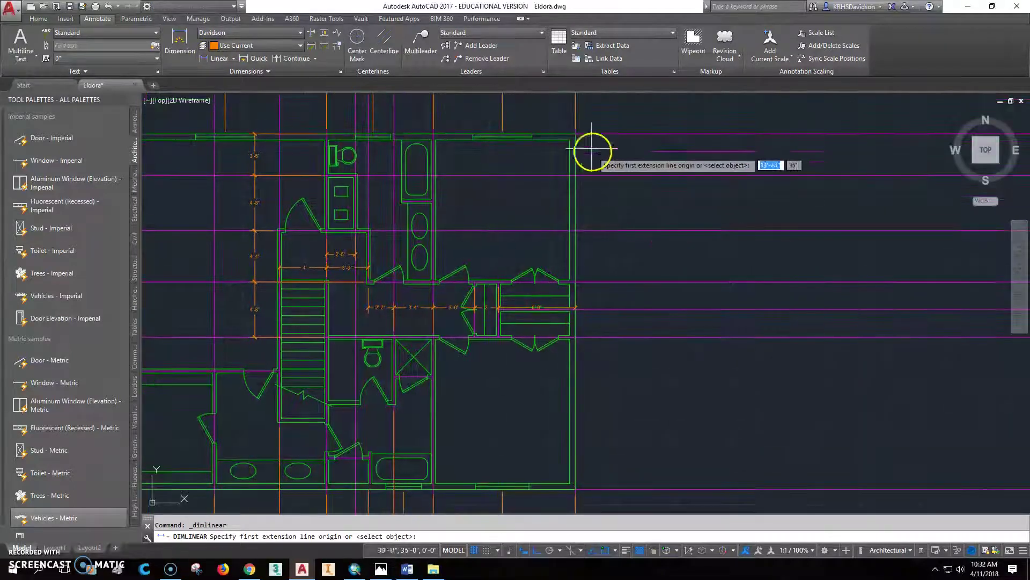
click(576, 133)
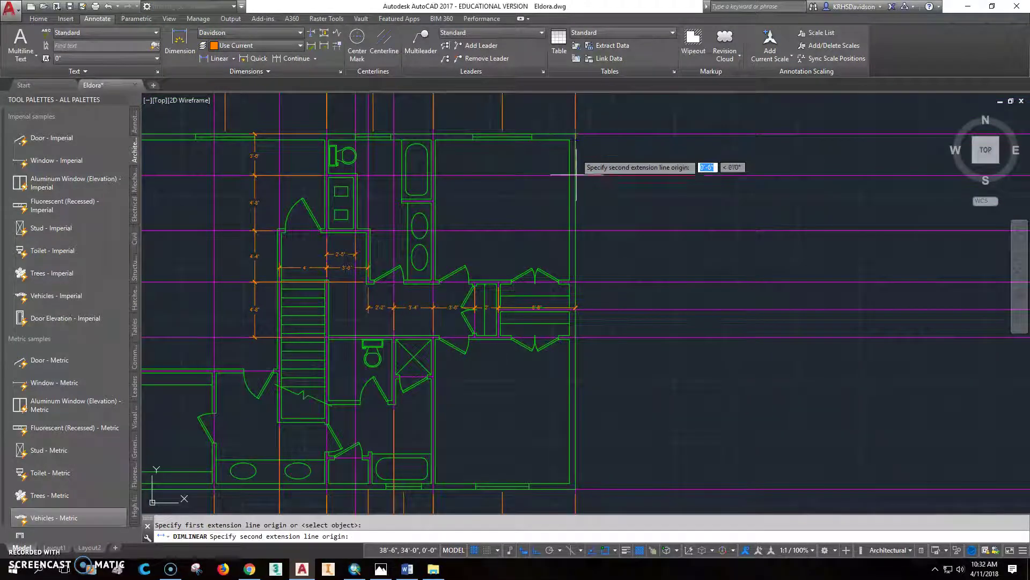
click(578, 283)
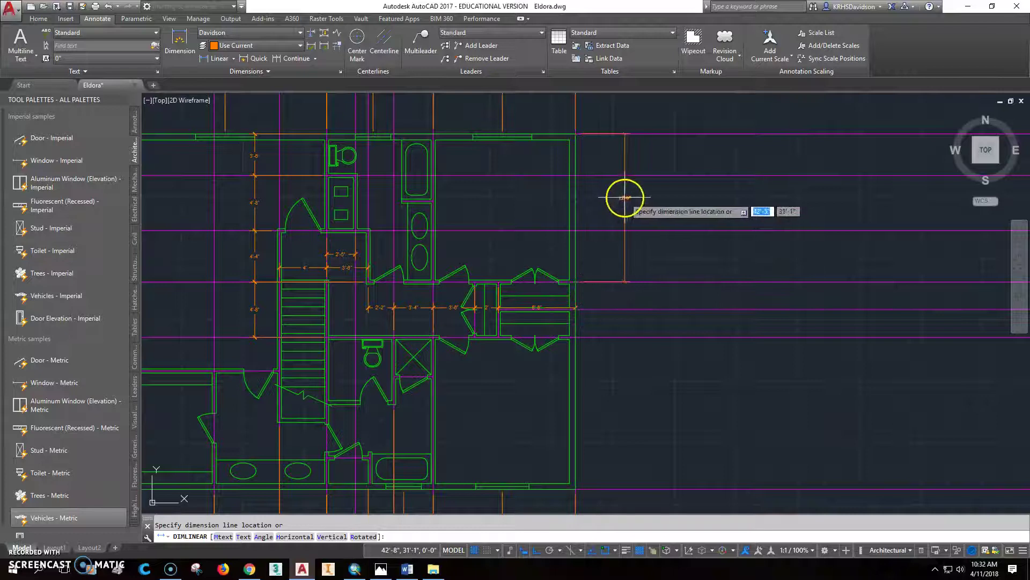
click(616, 199)
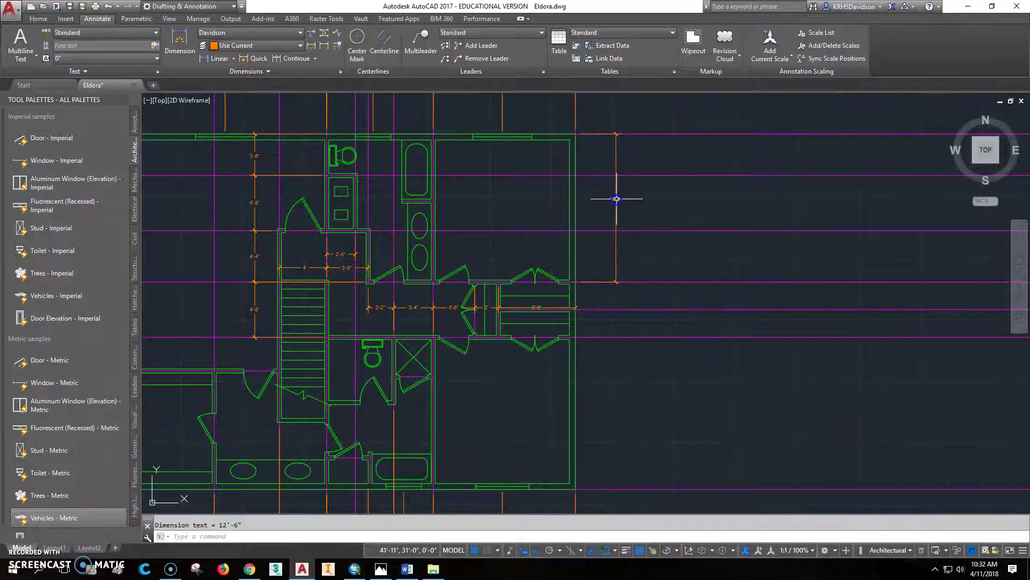
- Continue the right exterior dimension row down through the closet divider and lower closet wall centrelines to the outer bottom-right corner
click(293, 59)
scroll(577, 309, up, 4)
scroll(577, 310, up, 4)
click(555, 311)
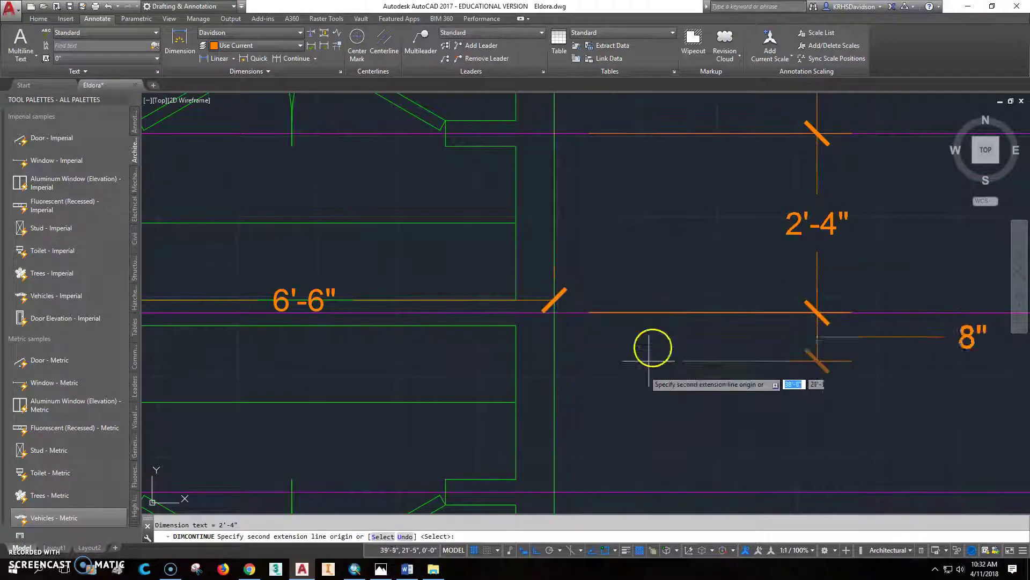
click(553, 491)
middle_drag(654, 430, 678, 355)
scroll(661, 172, down, 5)
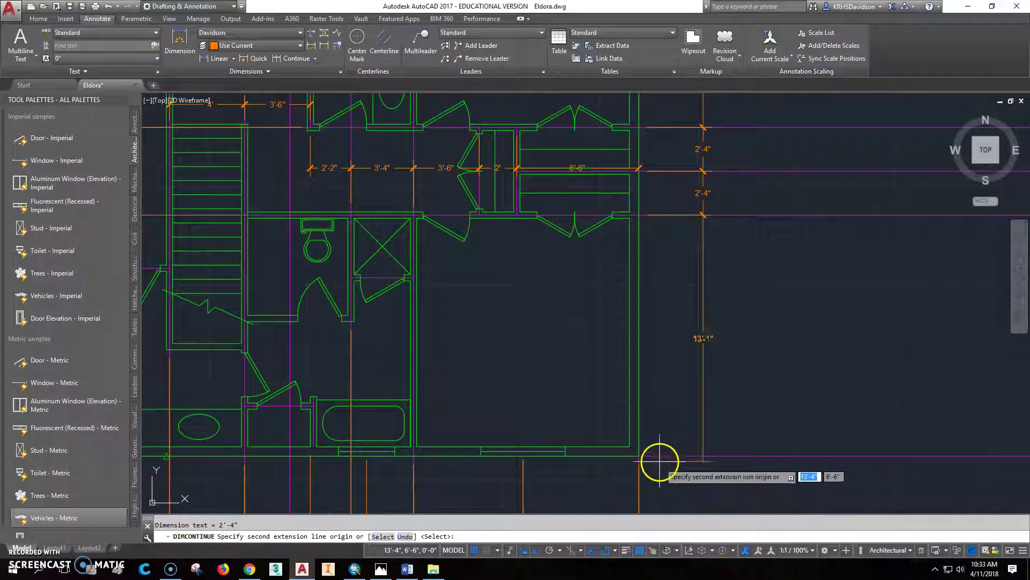
click(640, 456)
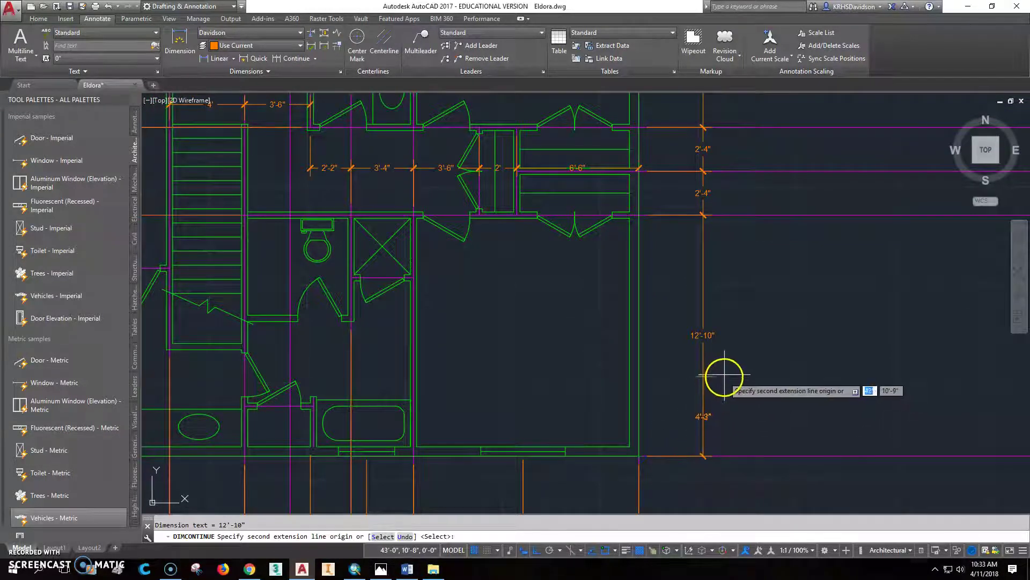
key(Escape)
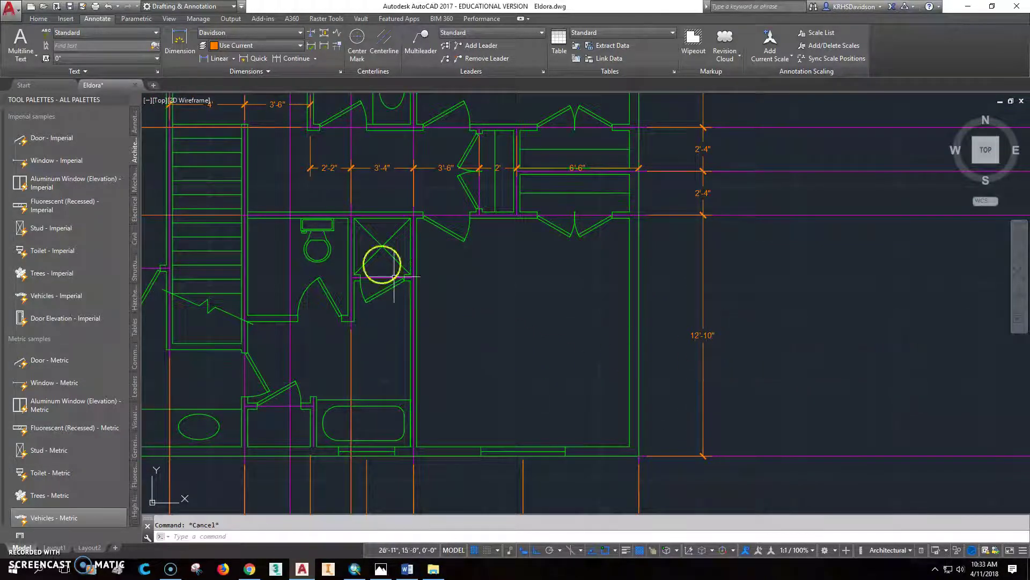
- Add a vertical dimension in Bedroom 3 from the hall's lower wall centreline to the shower's bottom wall, continuing to the toilet room's bottom wall
click(221, 60)
click(415, 215)
click(411, 277)
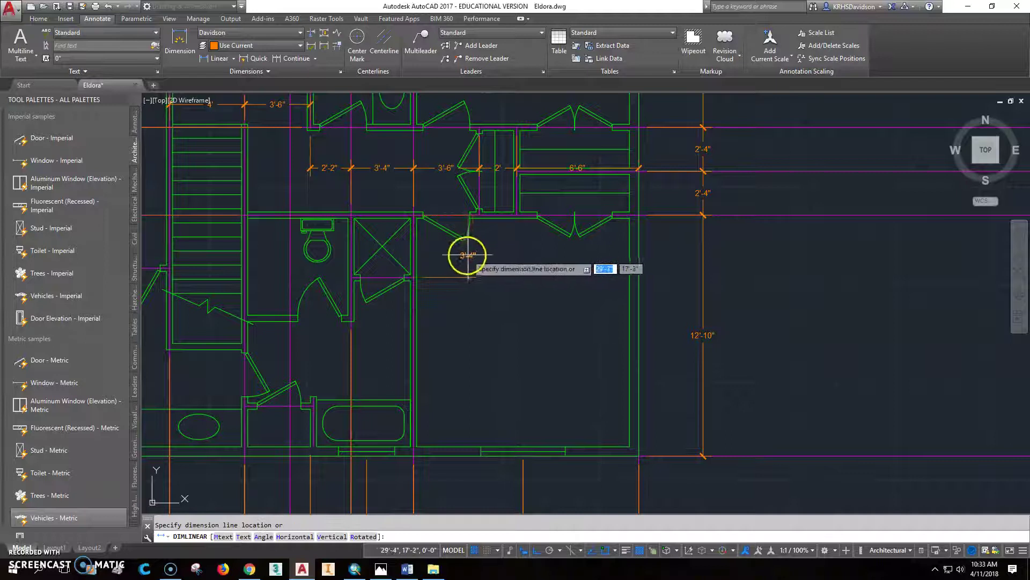
click(483, 251)
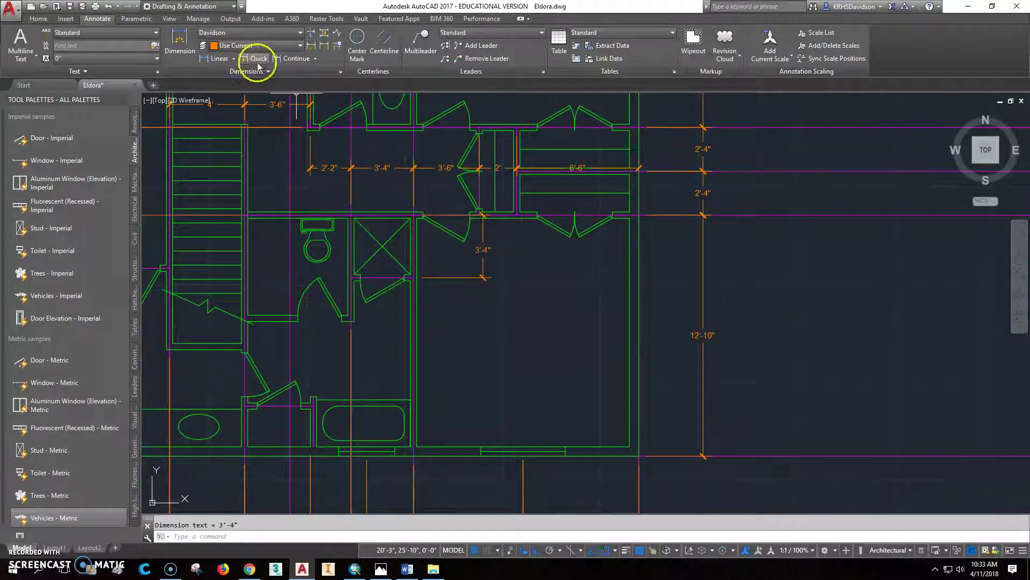
click(293, 58)
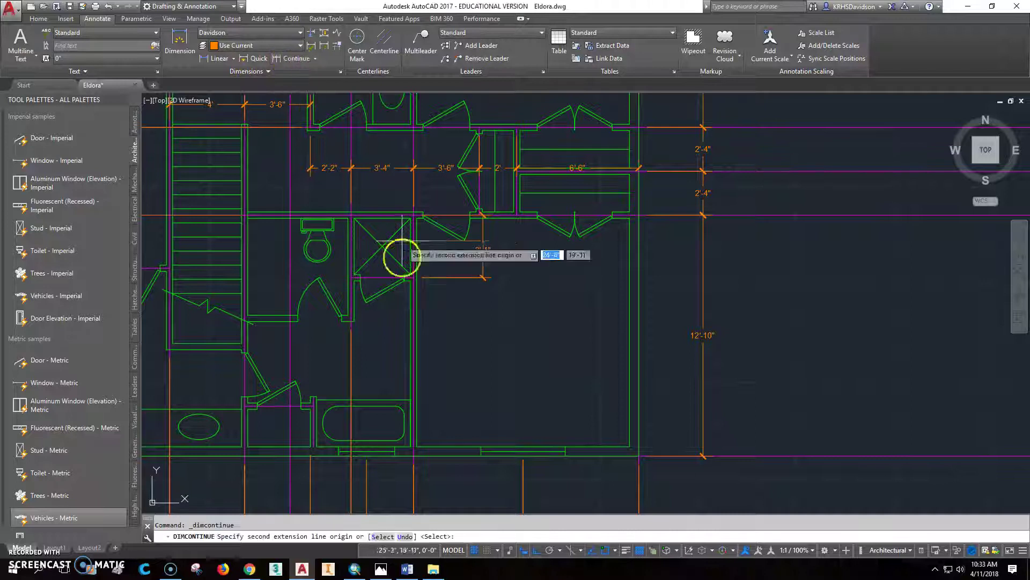
click(354, 321)
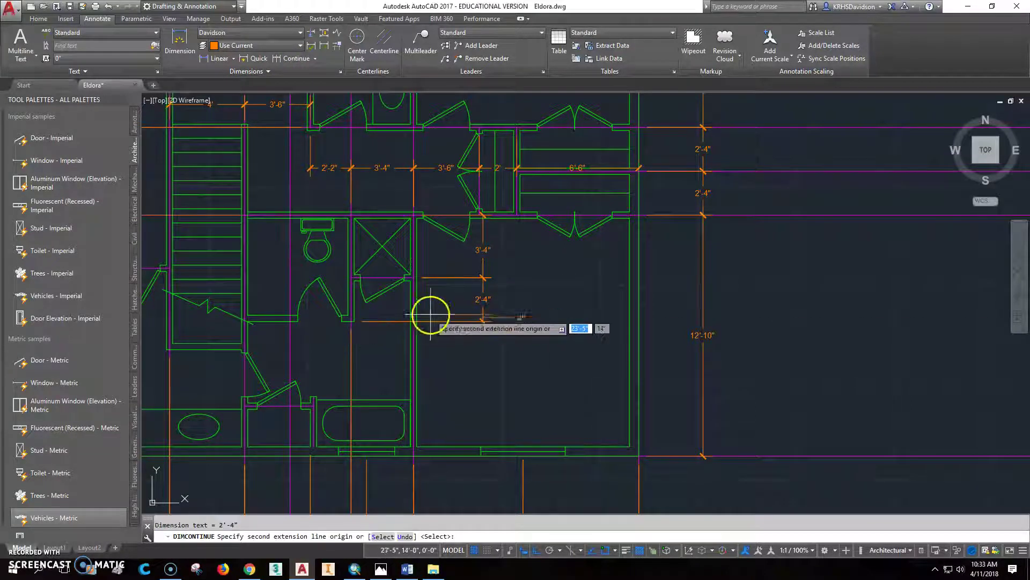
key(Escape)
- Review the dimensioned second-floor plan and compare it with the reference plan image
scroll(521, 342, down, 2)
mouse_move(521, 342)
middle_down()
mouse_move(531, 322)
mouse_move(543, 324)
mouse_move(540, 390)
mouse_move(568, 284)
middle_up()
scroll(532, 314, up, 3)
scroll(530, 347, down, 3)
scroll(539, 385, down, 2)
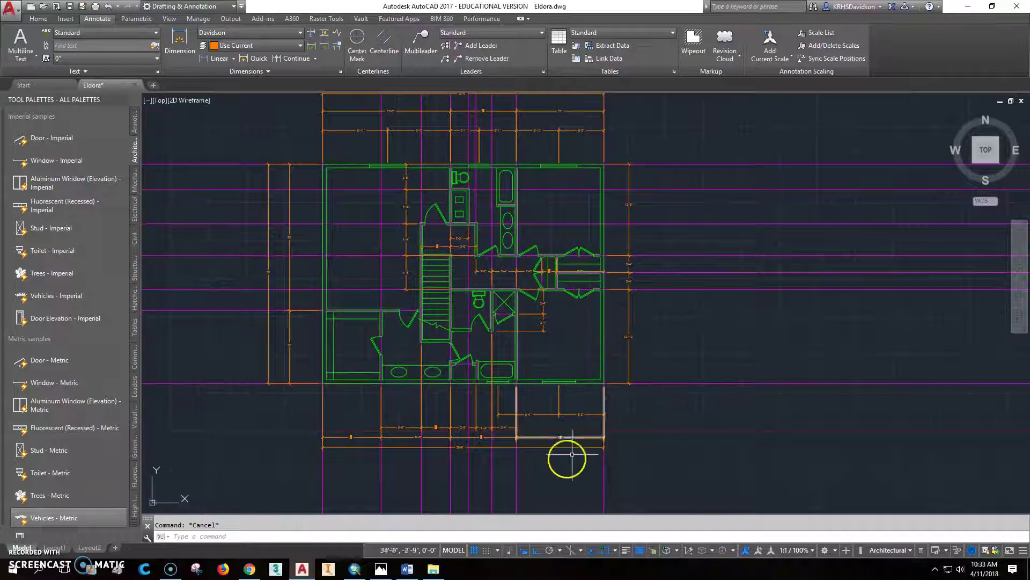
click(383, 570)
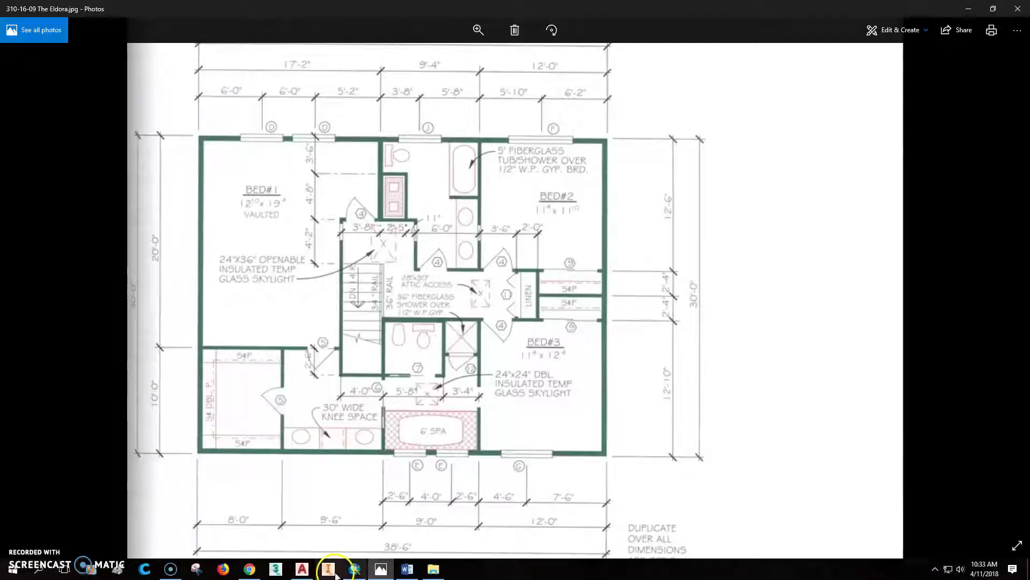
click(306, 571)
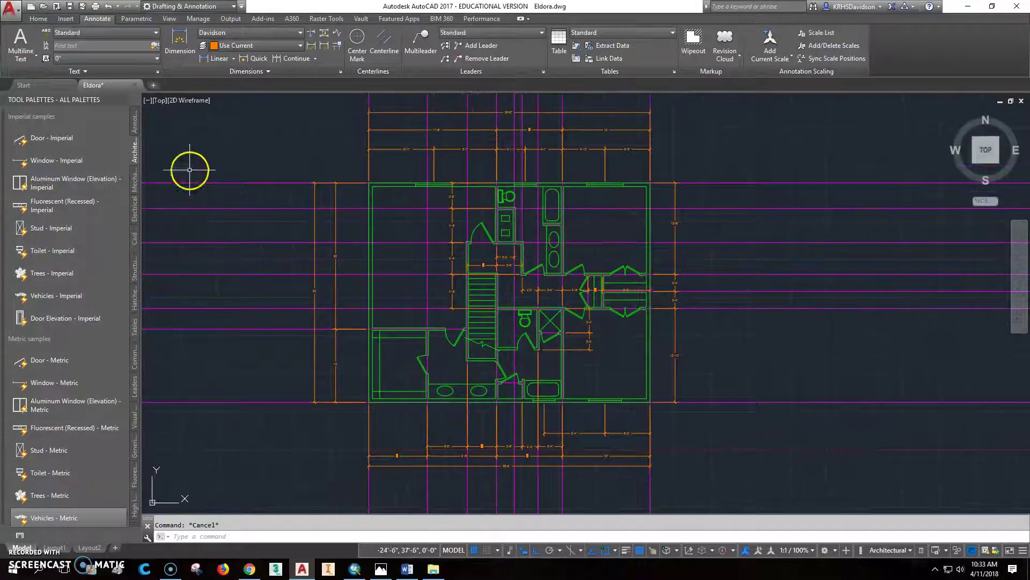
click(22, 43)
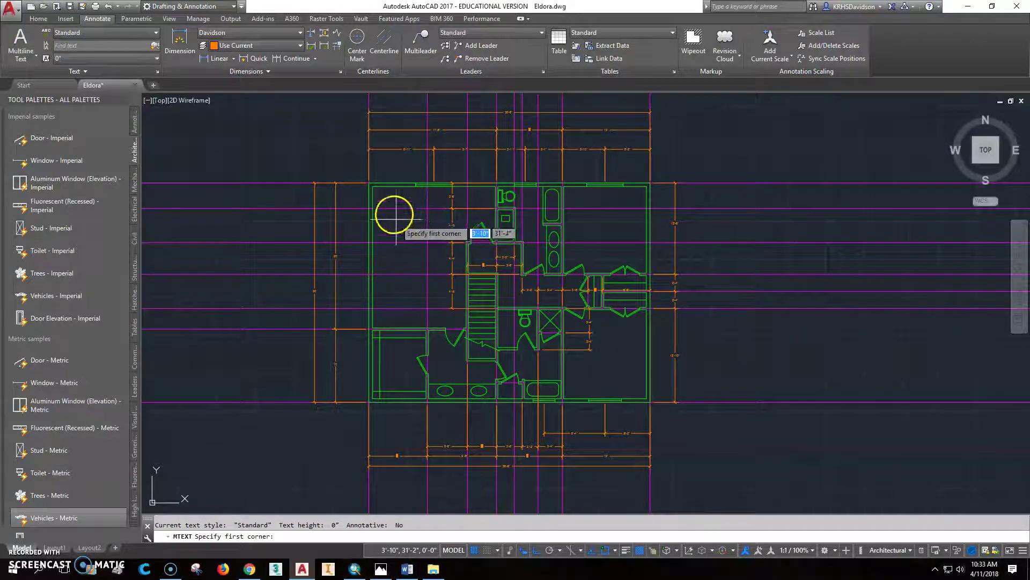
key(Escape)
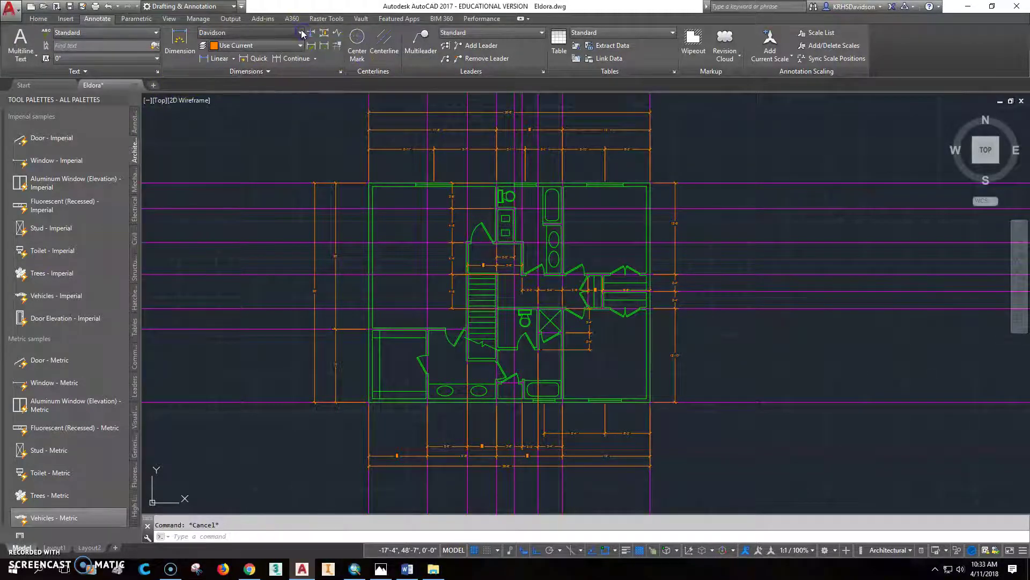
click(301, 33)
- Thaw layer Dim 1 to show the first-floor dimensions and room labels
click(49, 19)
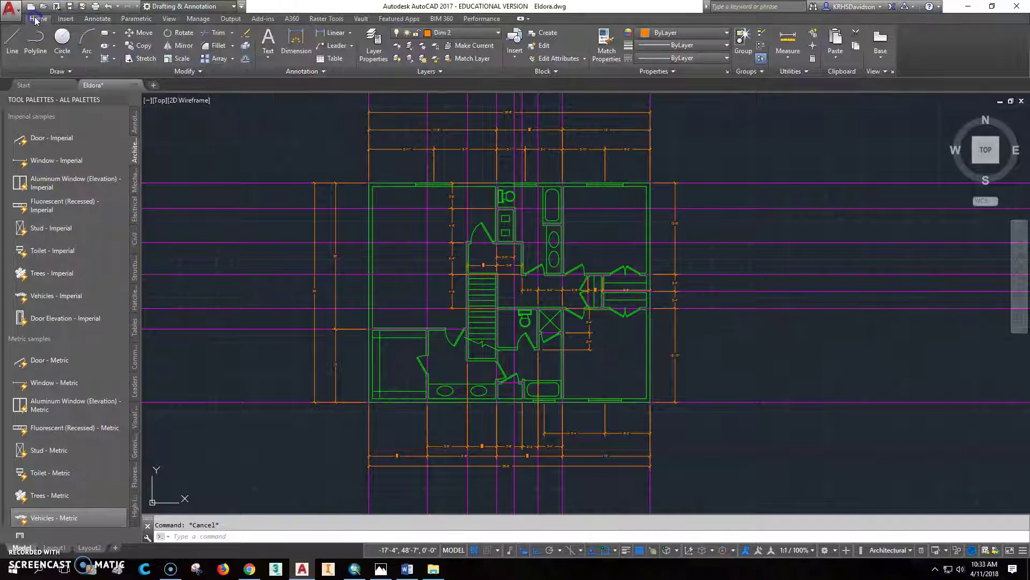
click(469, 33)
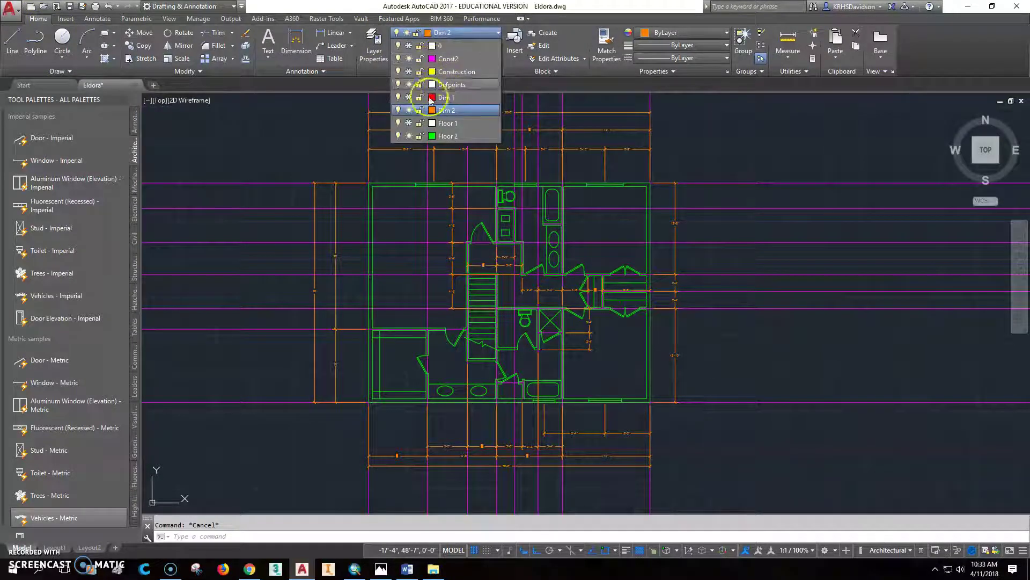
click(410, 98)
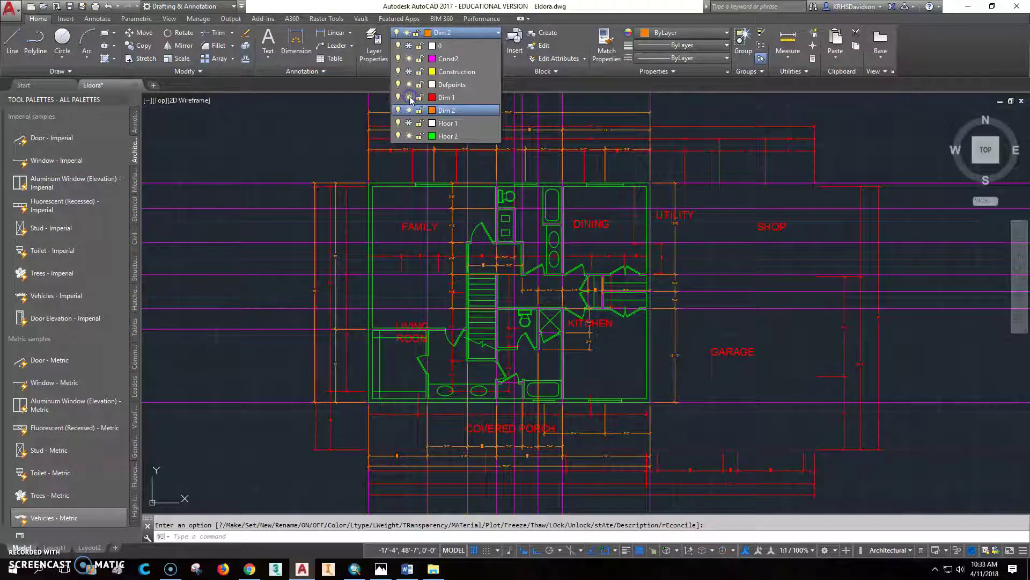
- Move the FAMILY room label out of the plan to the empty area left of the house
click(420, 239)
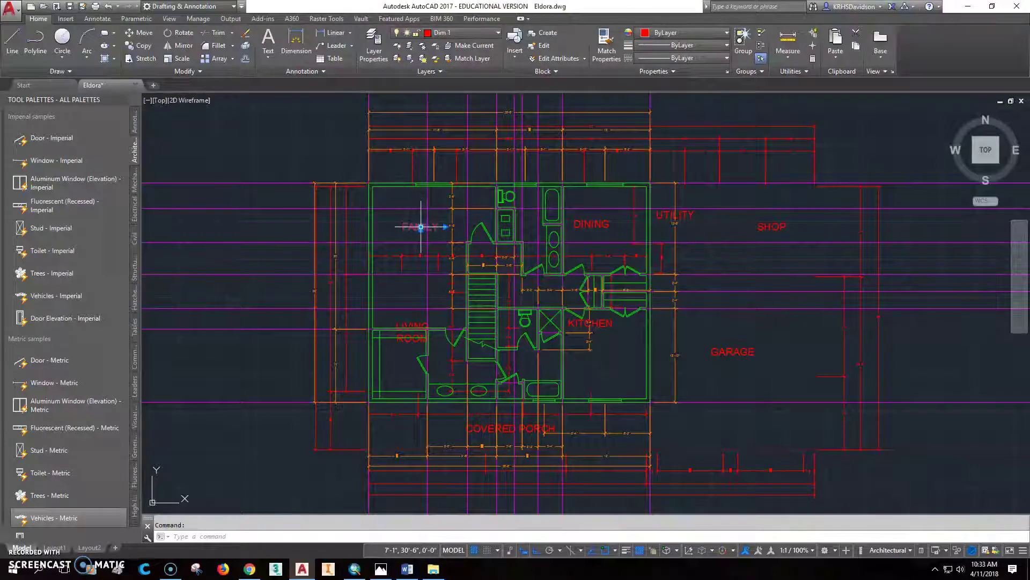
click(421, 227)
click(278, 227)
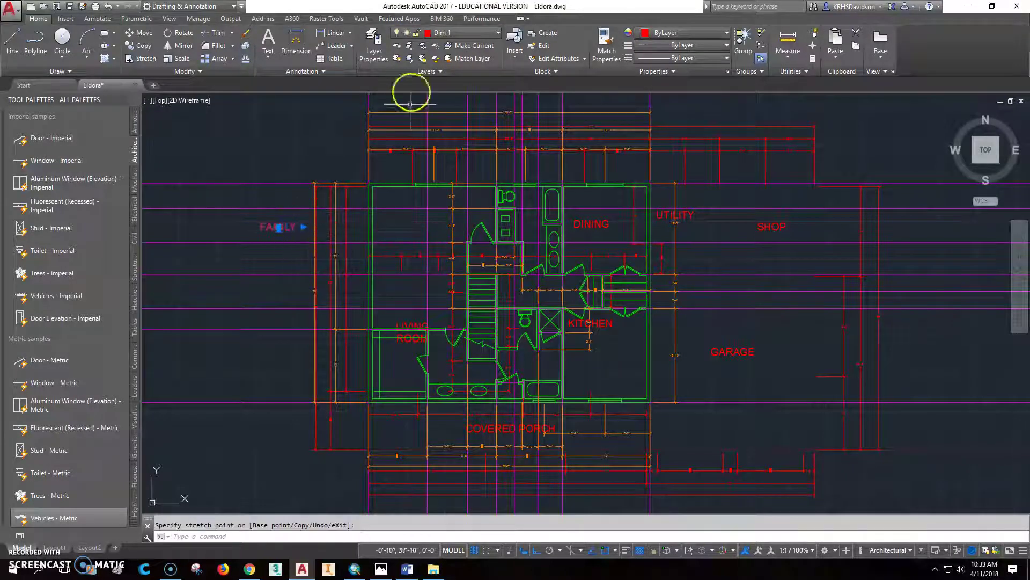
- Assign the FAMILY label to layer Dim 2 and freeze layer Dim 1
click(460, 32)
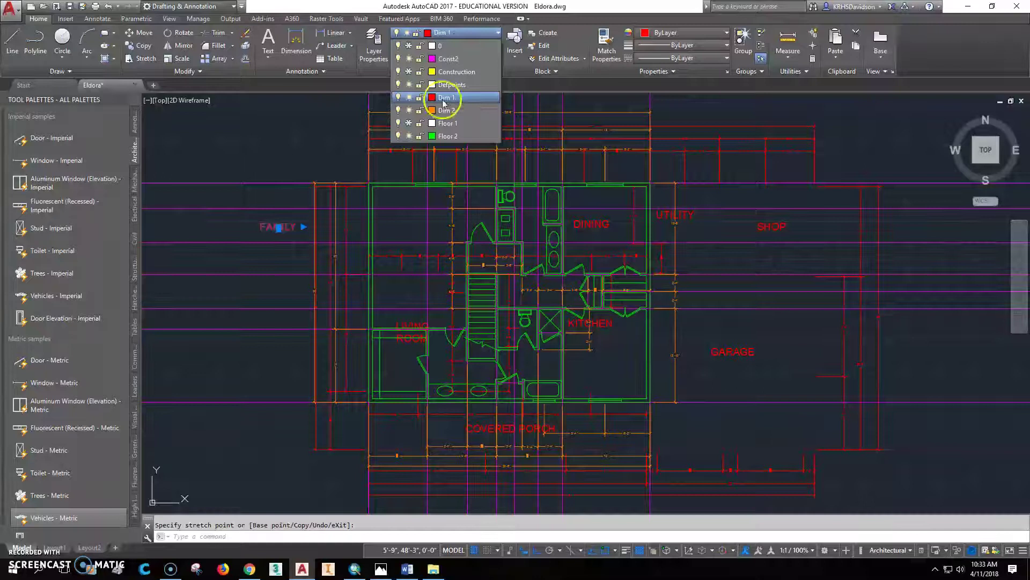
click(444, 110)
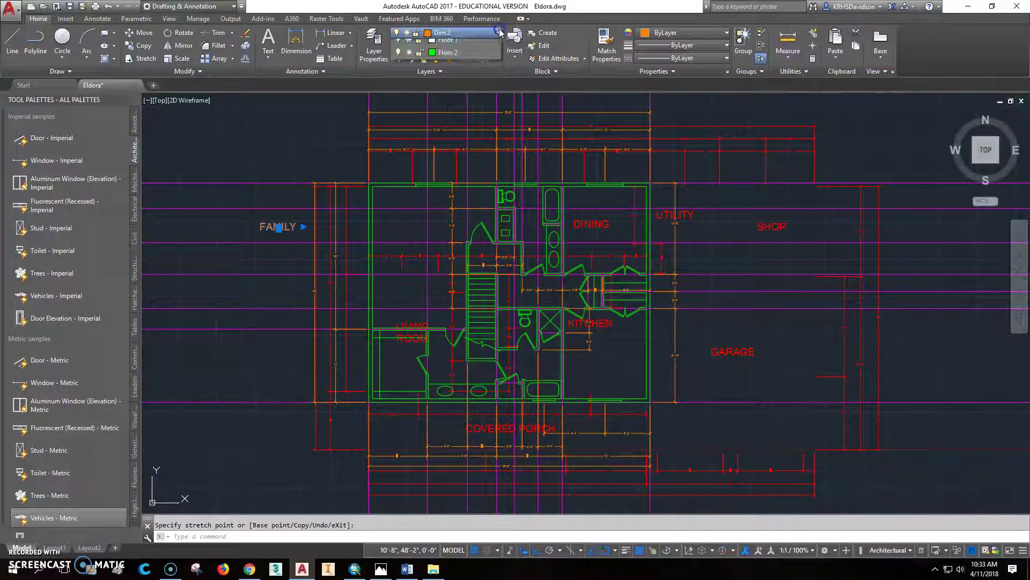
click(499, 32)
click(410, 97)
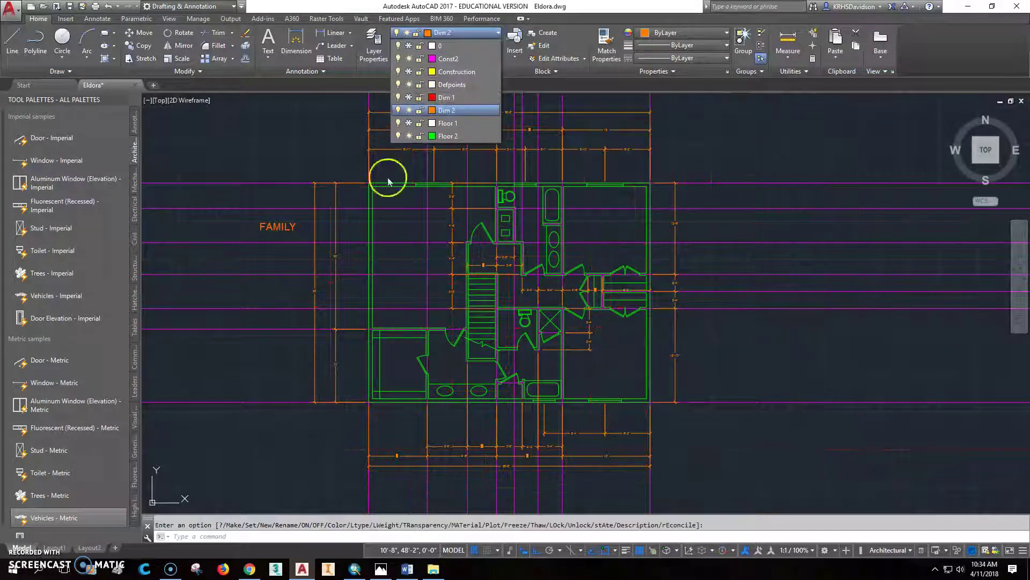
click(304, 119)
- Move the FAMILY label horizontally into the large upper-left room of the second-floor plan
click(140, 33)
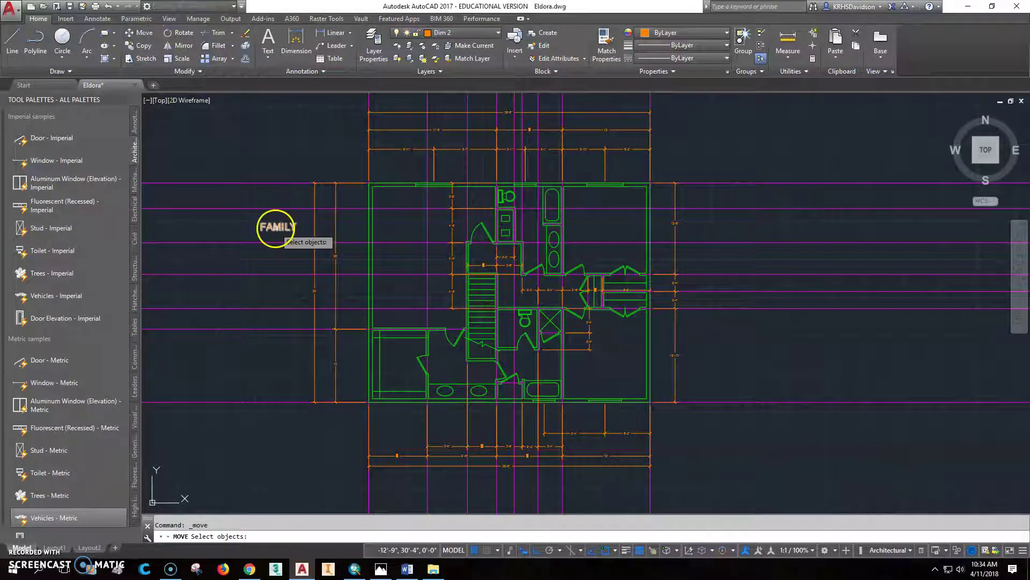
key(Return)
click(279, 227)
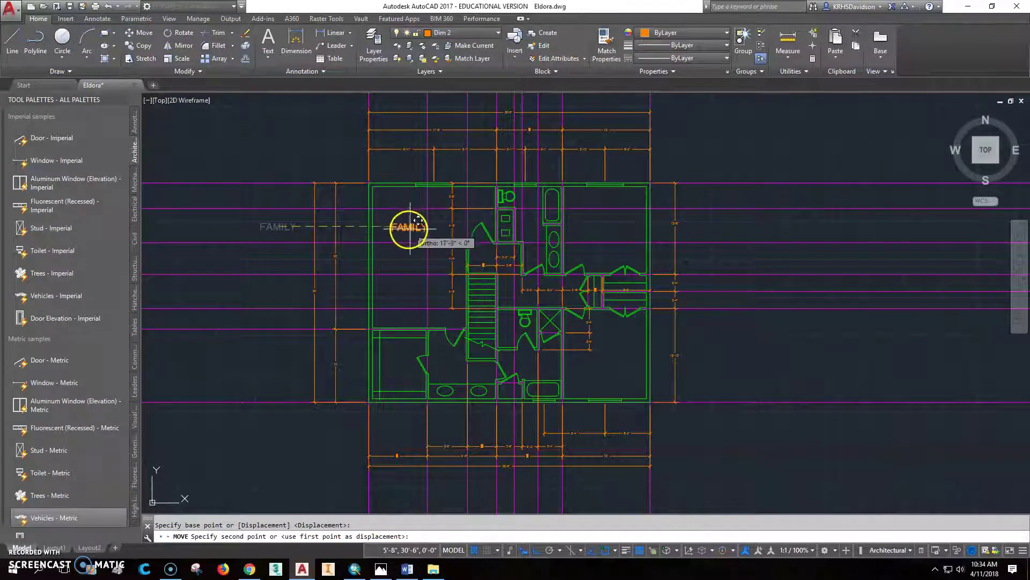
click(412, 227)
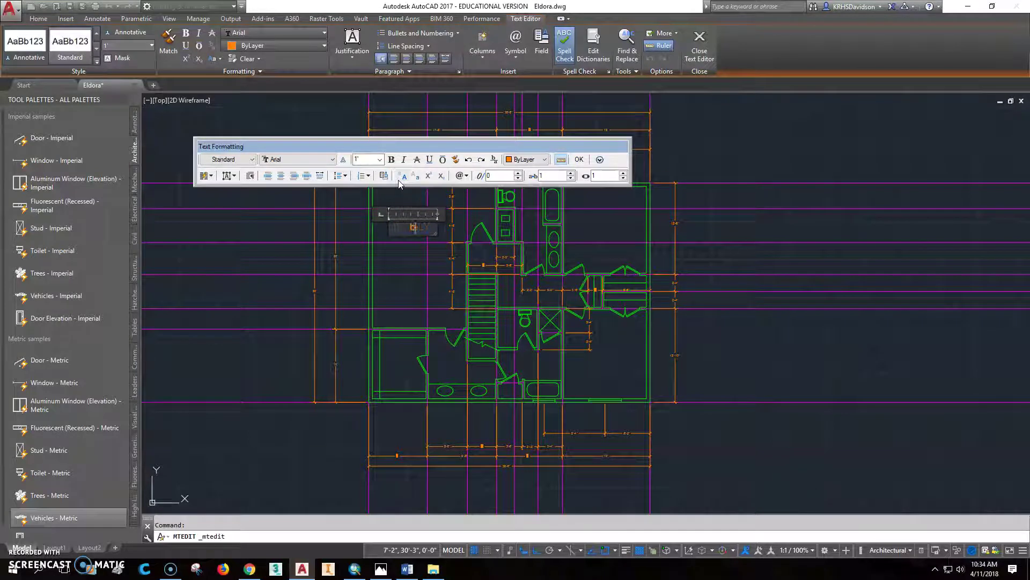
- Replace the FAMILY label's text with BEDROOM 1
text(room)
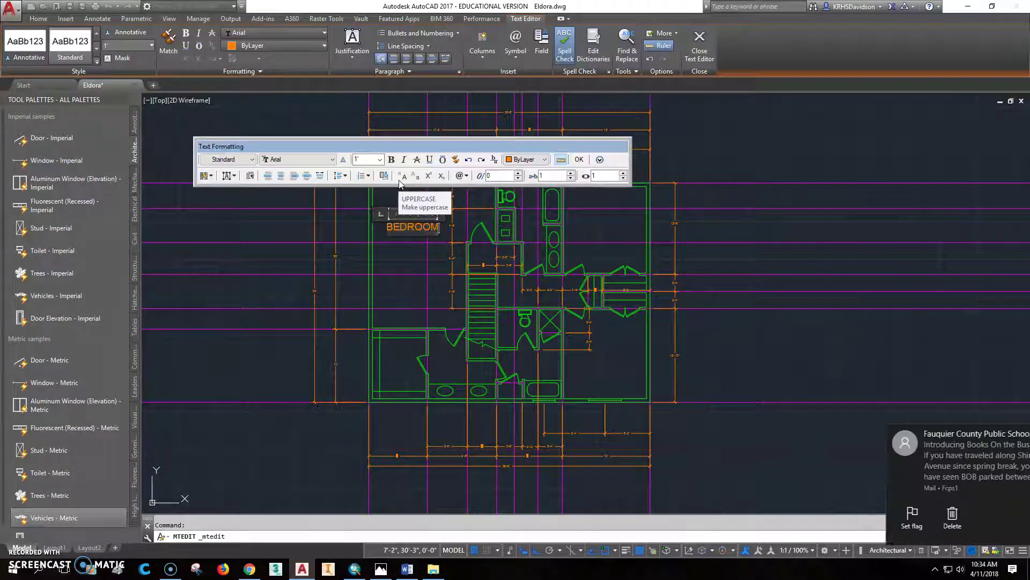
key(Return)
text(1)
click(388, 192)
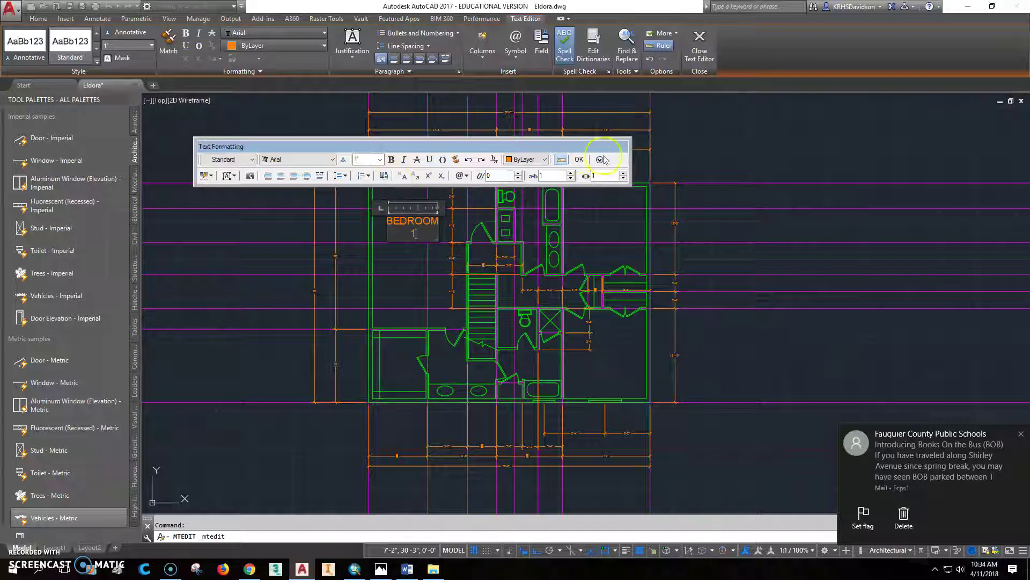
click(579, 160)
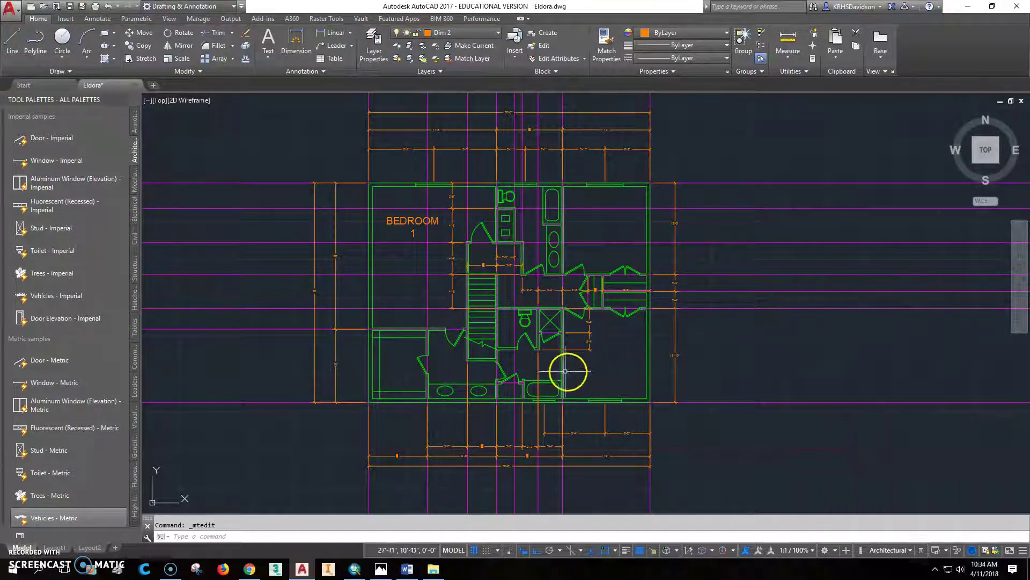
- Widen the BEDROOM 1 label's text frame so the text fits on one line
click(424, 234)
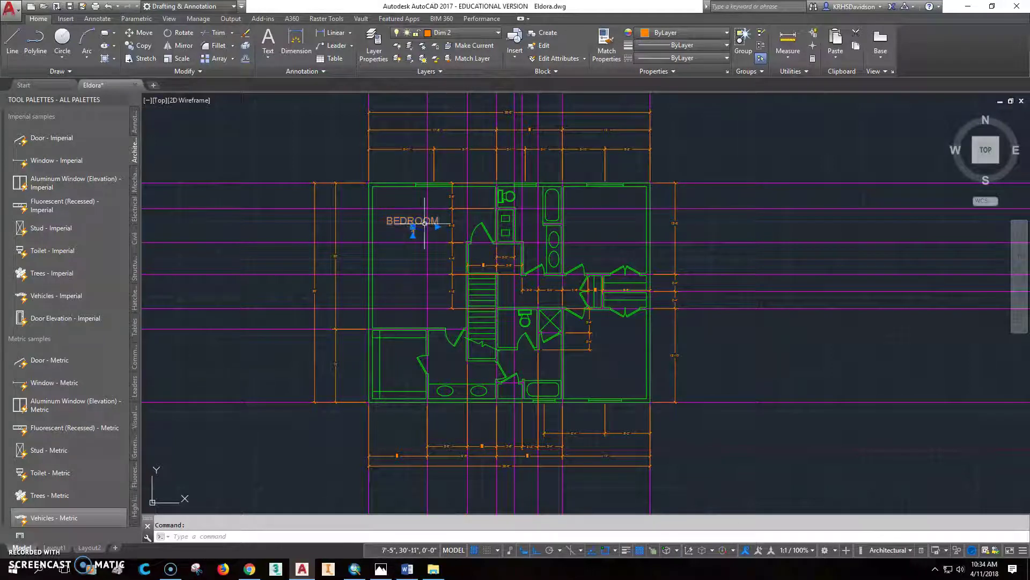
click(437, 226)
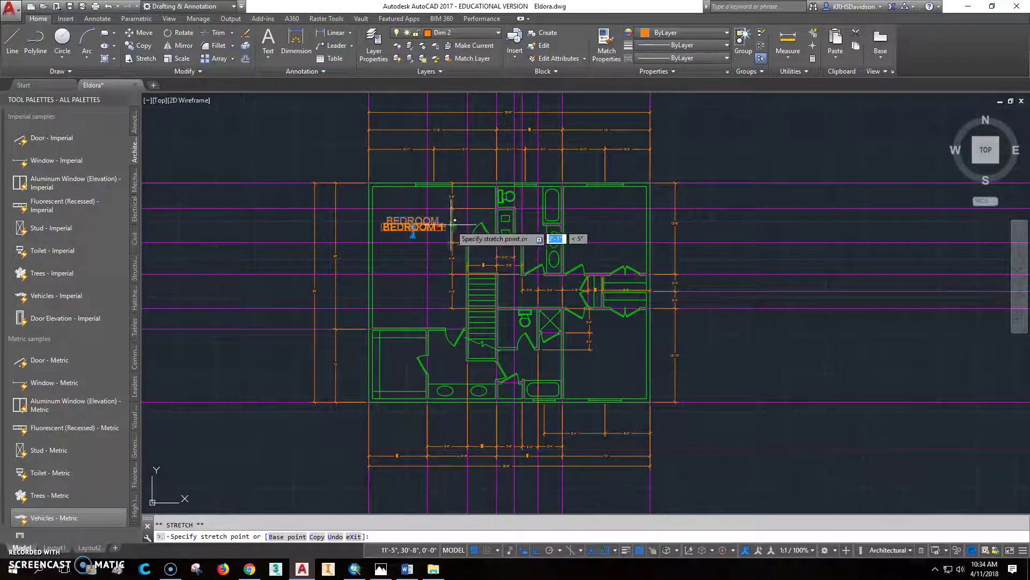
click(448, 226)
key(Escape)
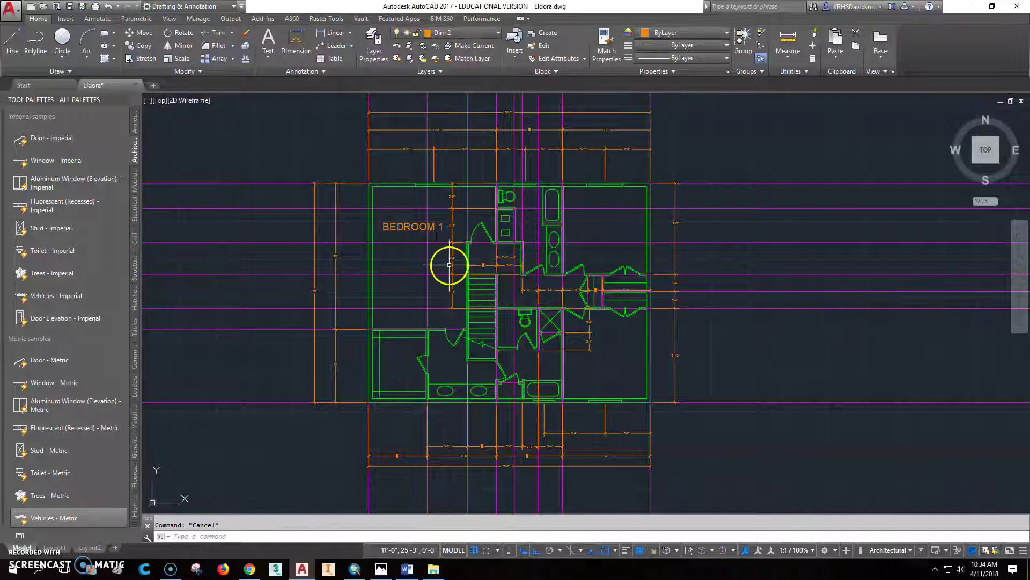
- Copy the BEDROOM 1 label into the upper-right and lower-right bedrooms, and check the room numbering on the reference plan image
click(142, 45)
click(413, 227)
key(Return)
click(413, 227)
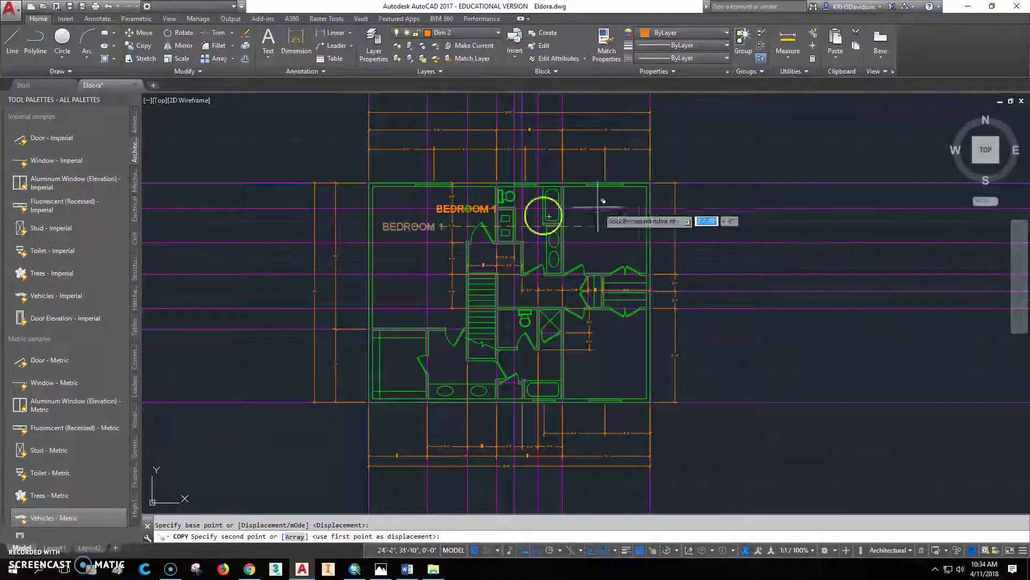
click(611, 217)
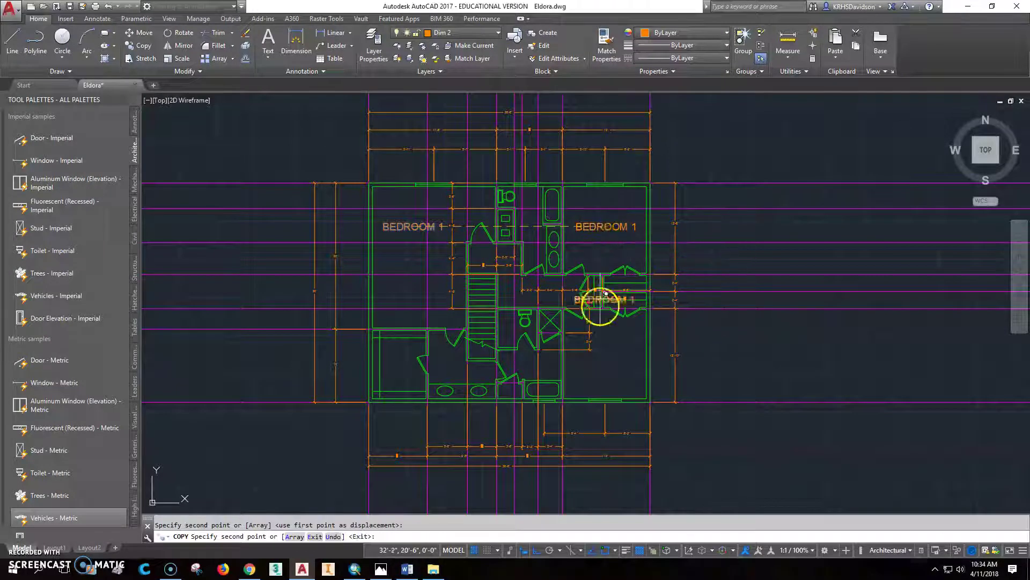
key(F8)
click(608, 358)
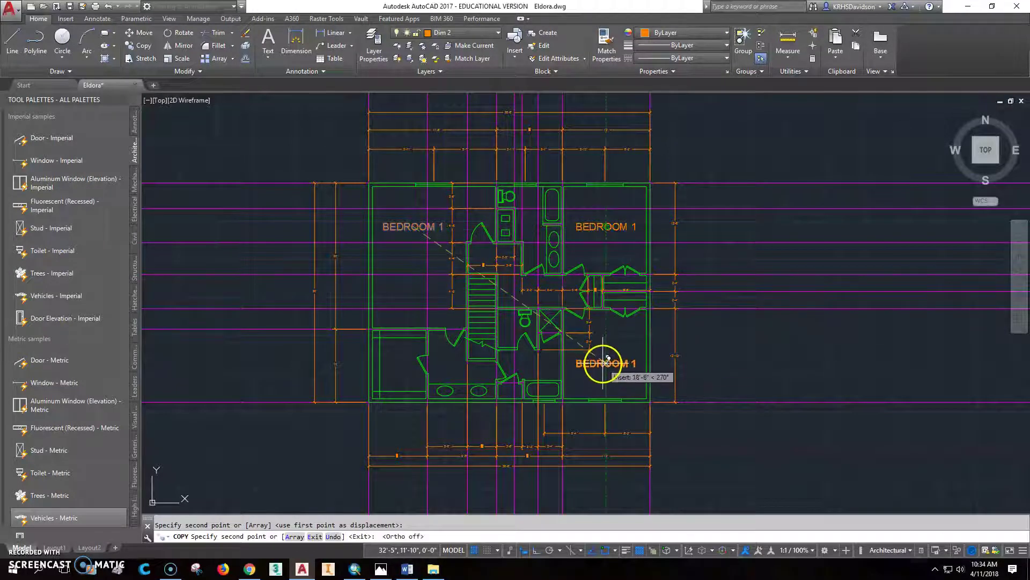
click(380, 572)
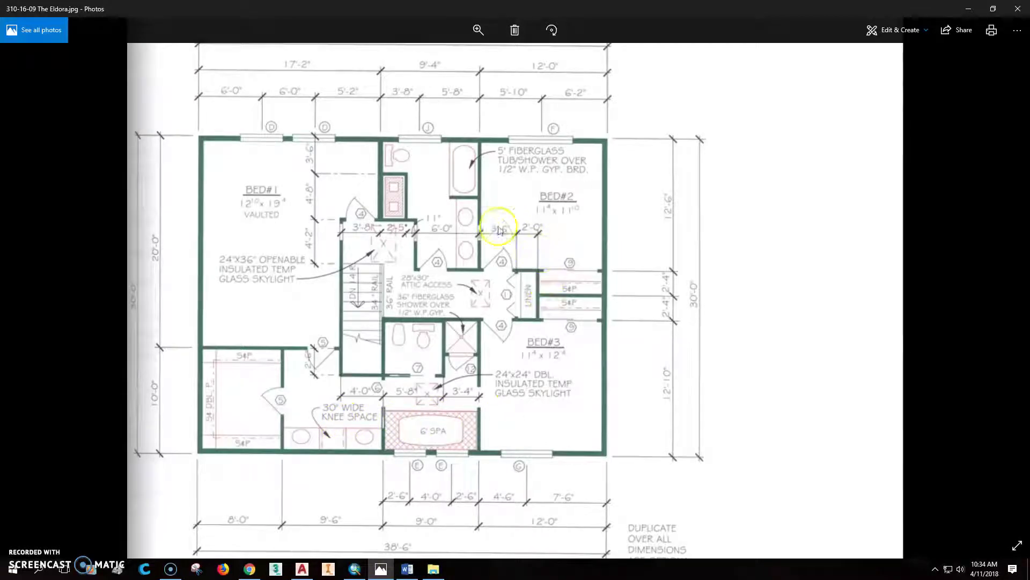
click(293, 569)
key(Escape)
- Renumber the copied labels as BEDROOM 2 in the upper-right room and BEDROOM 3 in the lower-right room
click(617, 226)
double_click(621, 226)
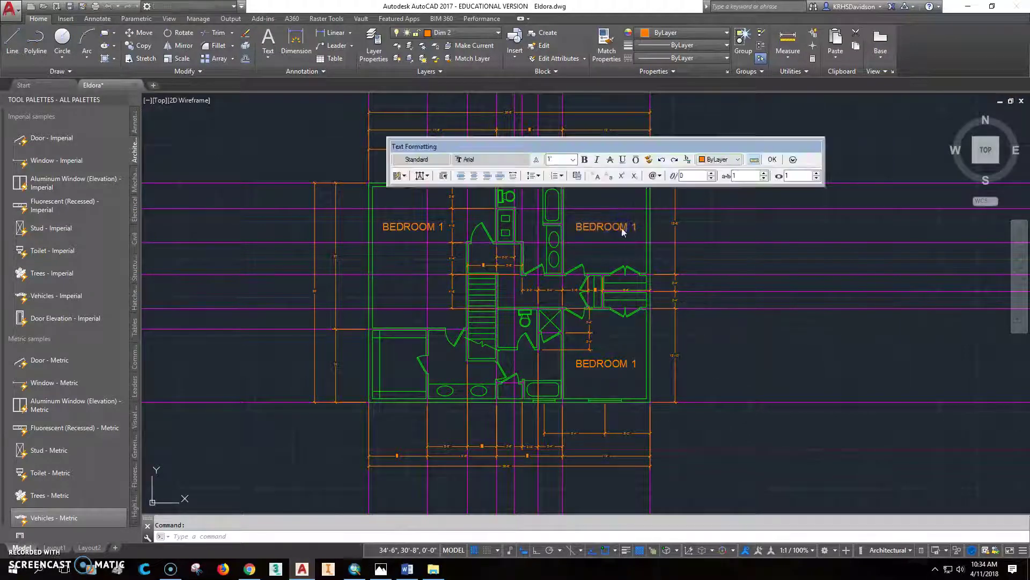
drag(631, 226, 639, 226)
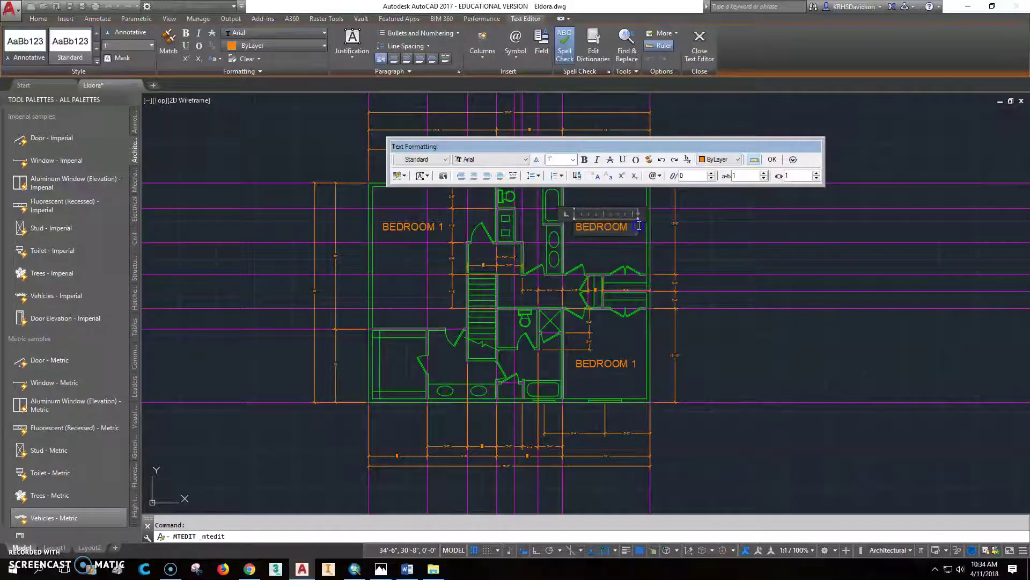
text(2)
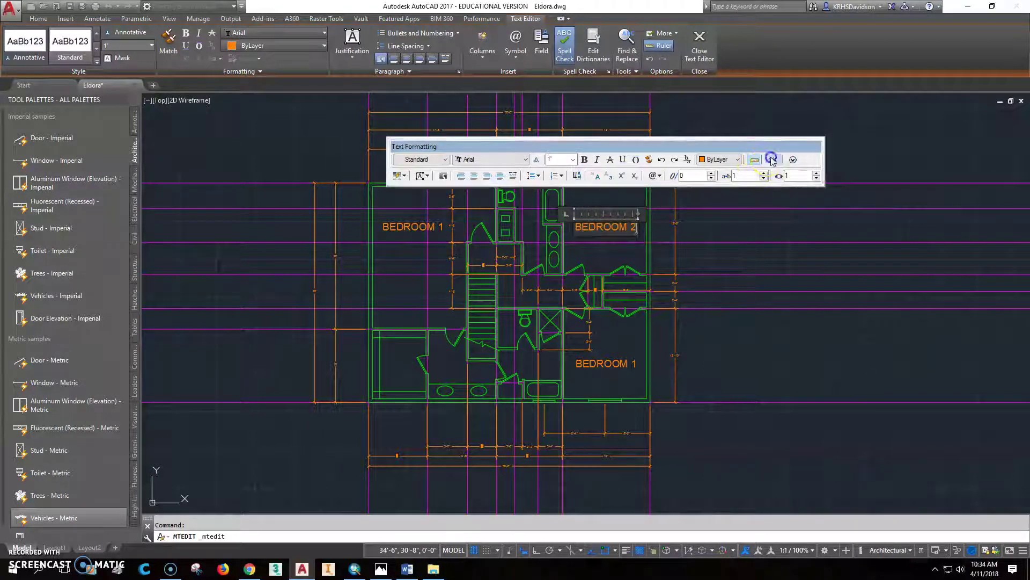
click(772, 159)
double_click(635, 363)
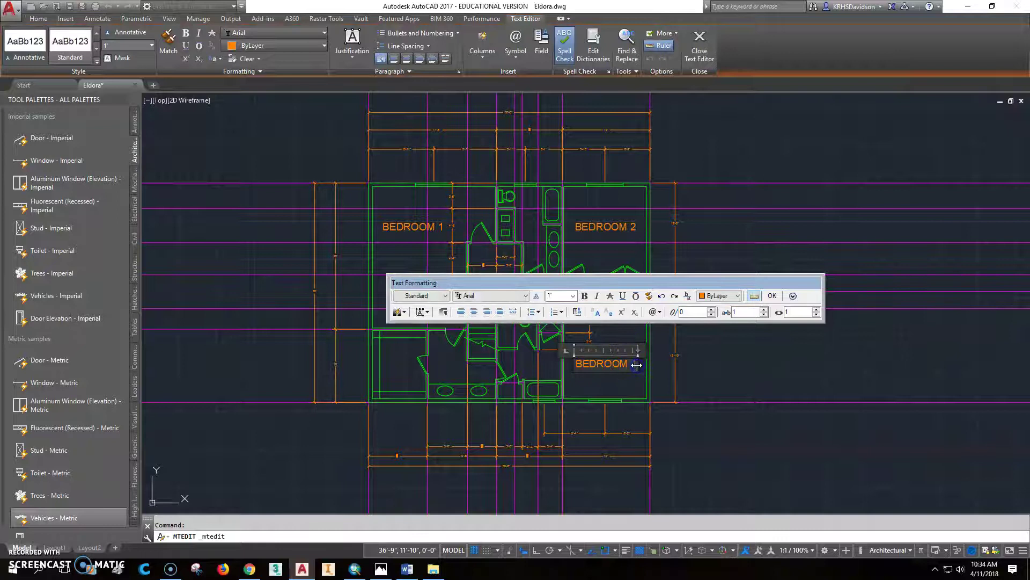
click(772, 296)
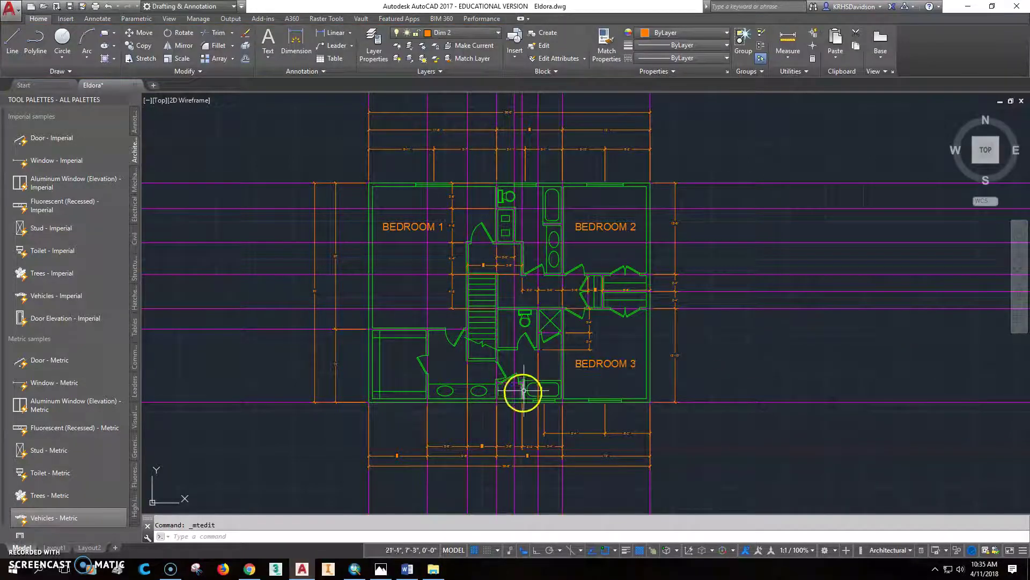
- Compare the labelled second-floor plan with the reference plan image
click(381, 570)
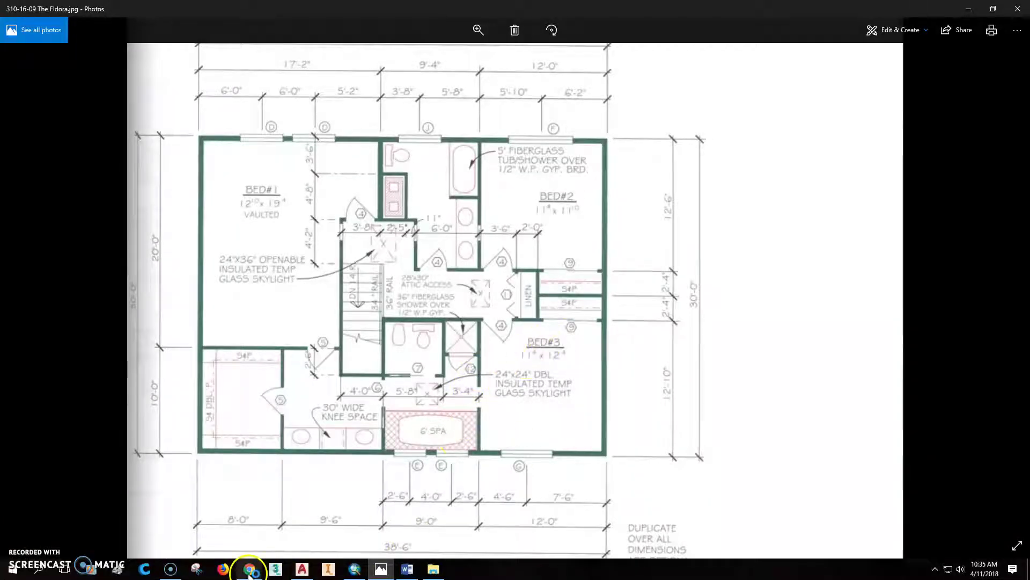
click(302, 569)
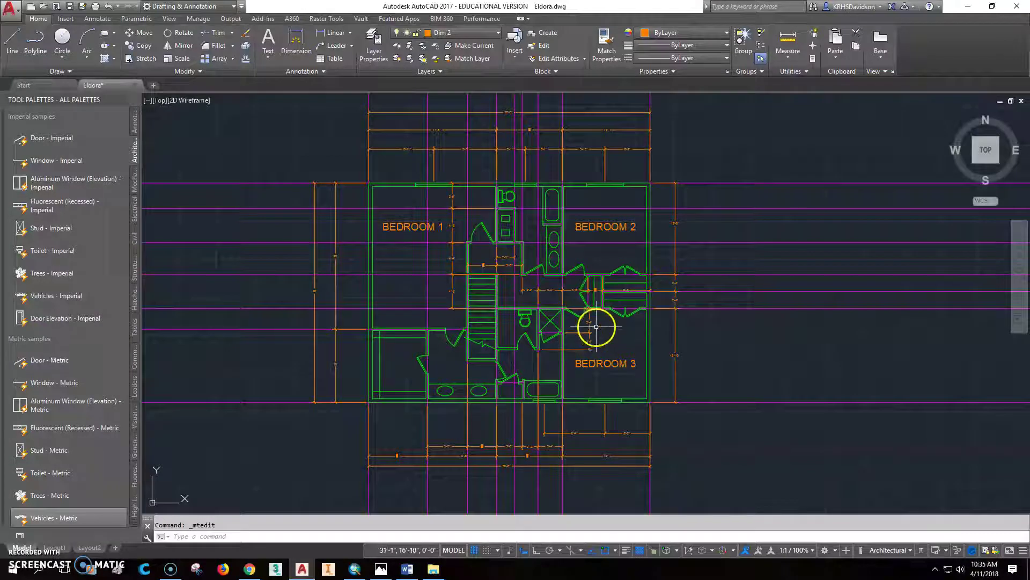
middle_drag(596, 327, 592, 344)
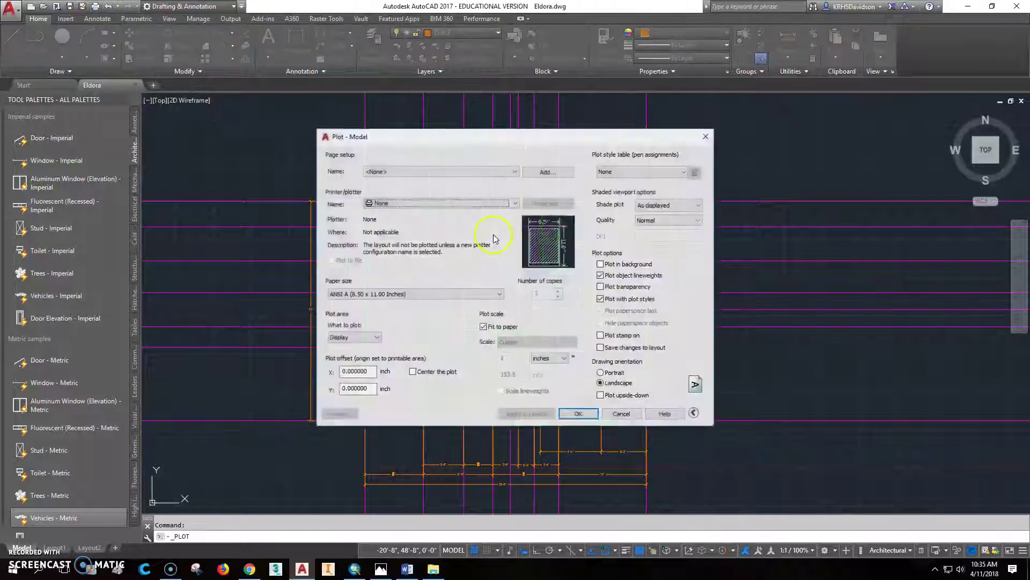
- Preview a plot to DWG To PDF.pc3 with the plot area set to Extents and centred, leaving without plotting
click(441, 203)
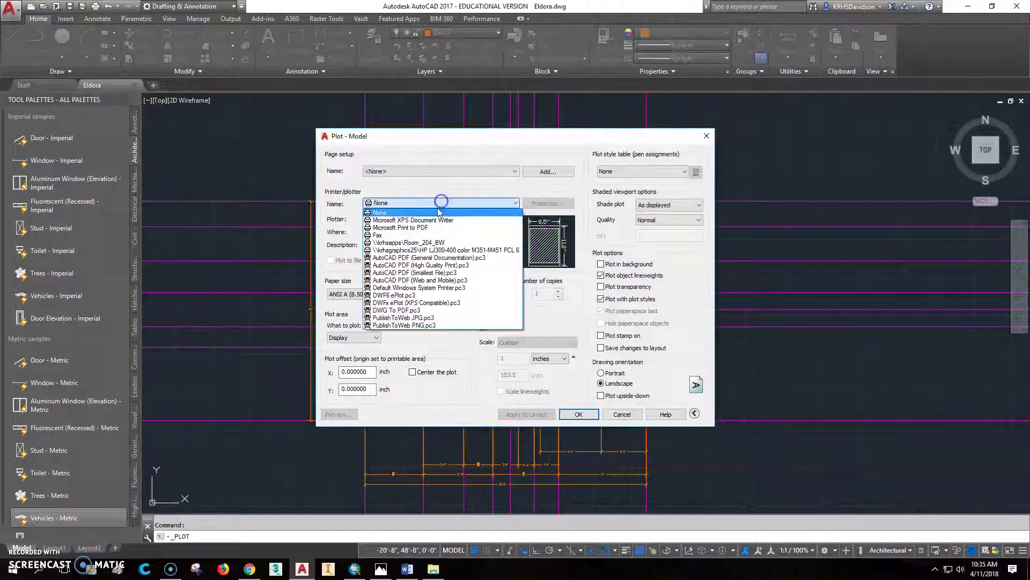
click(406, 310)
click(377, 341)
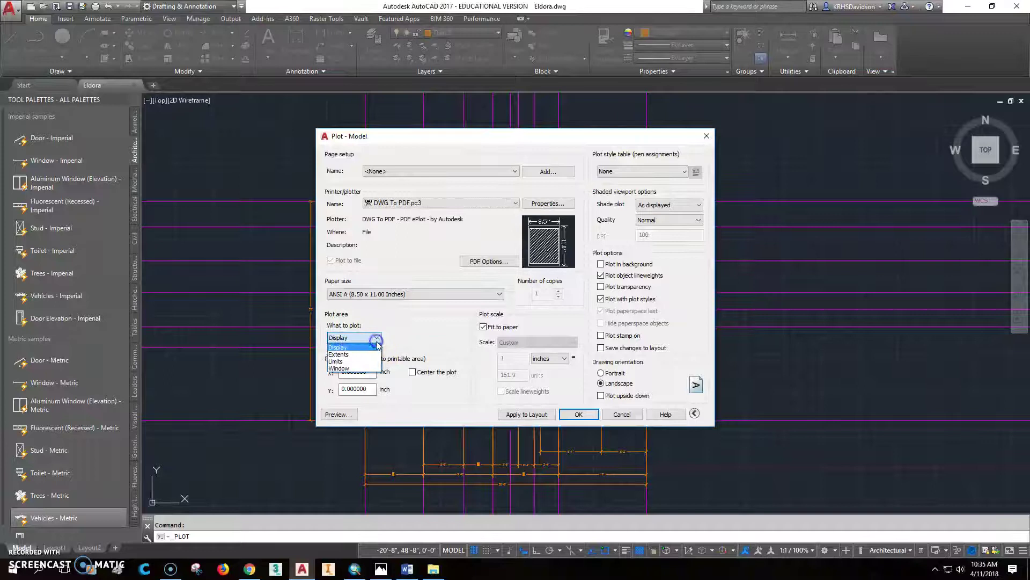
click(357, 354)
click(412, 372)
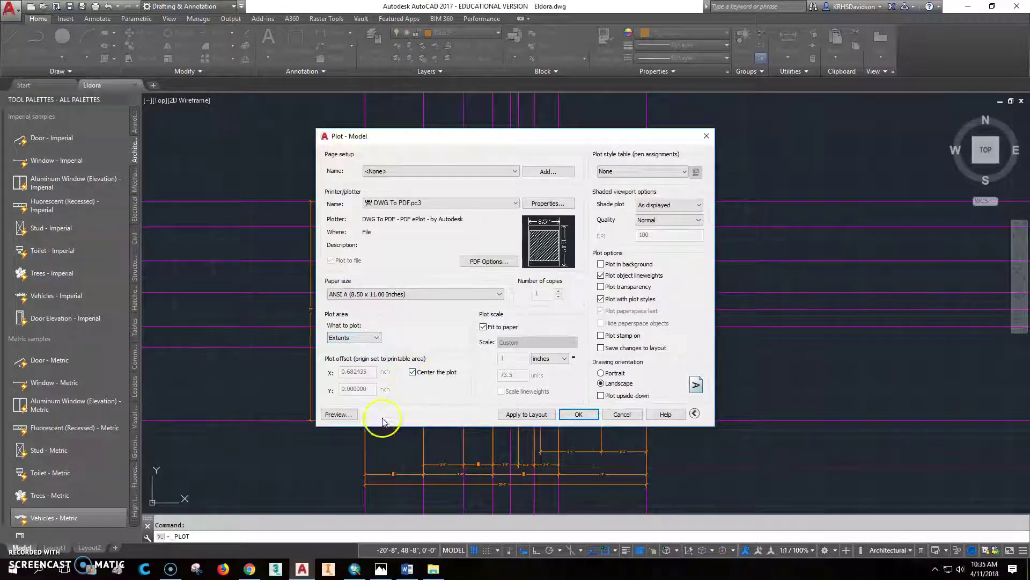
click(352, 415)
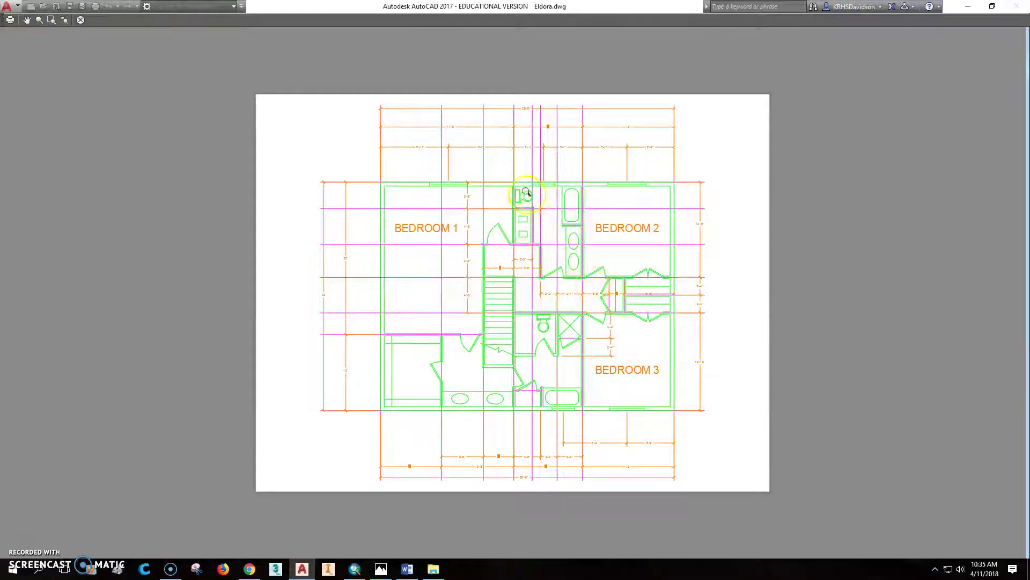
right_click(467, 223)
click(494, 231)
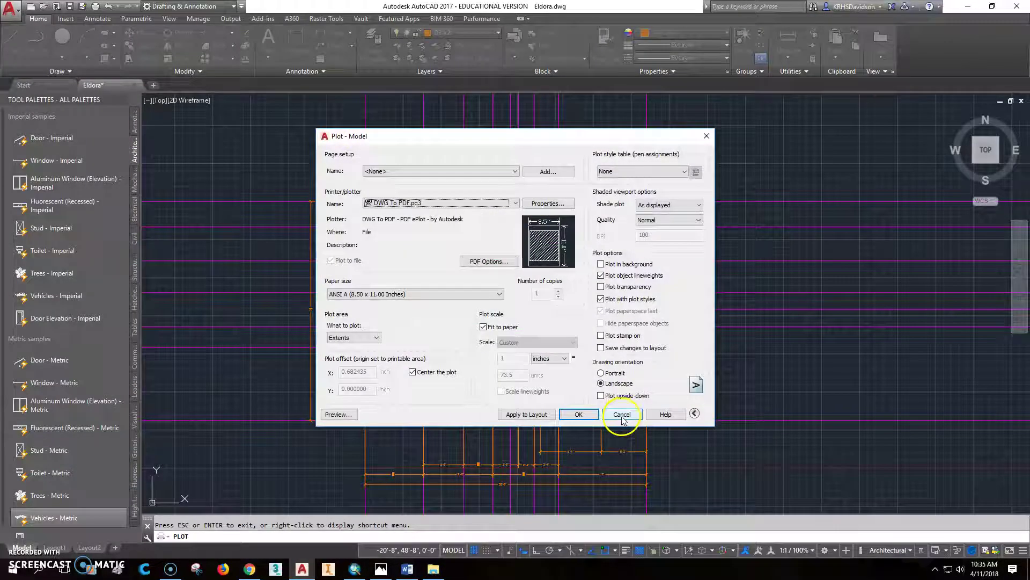
click(632, 419)
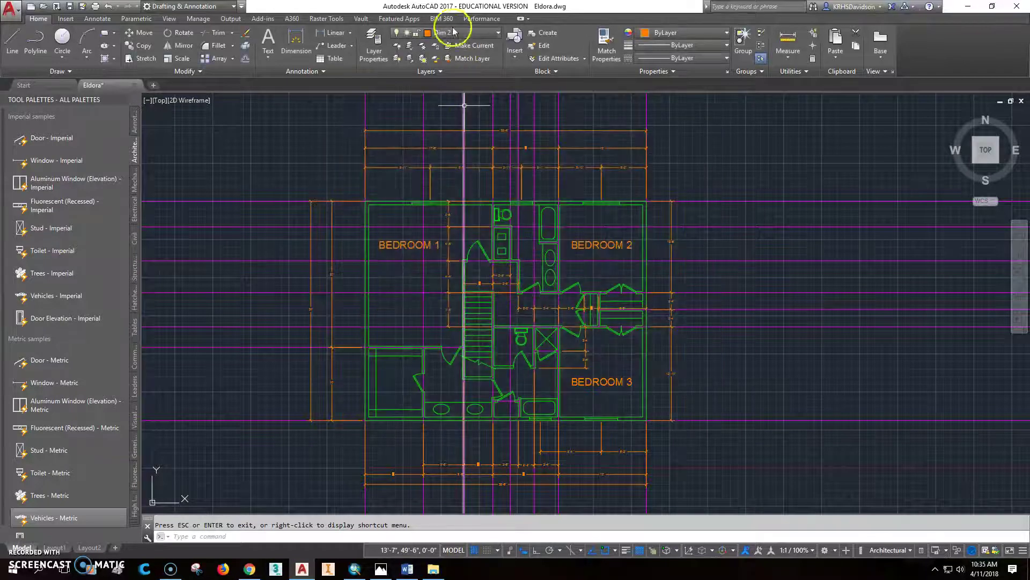
- Set construction layer Const2 to non-plotting in the layer properties
click(497, 33)
click(372, 47)
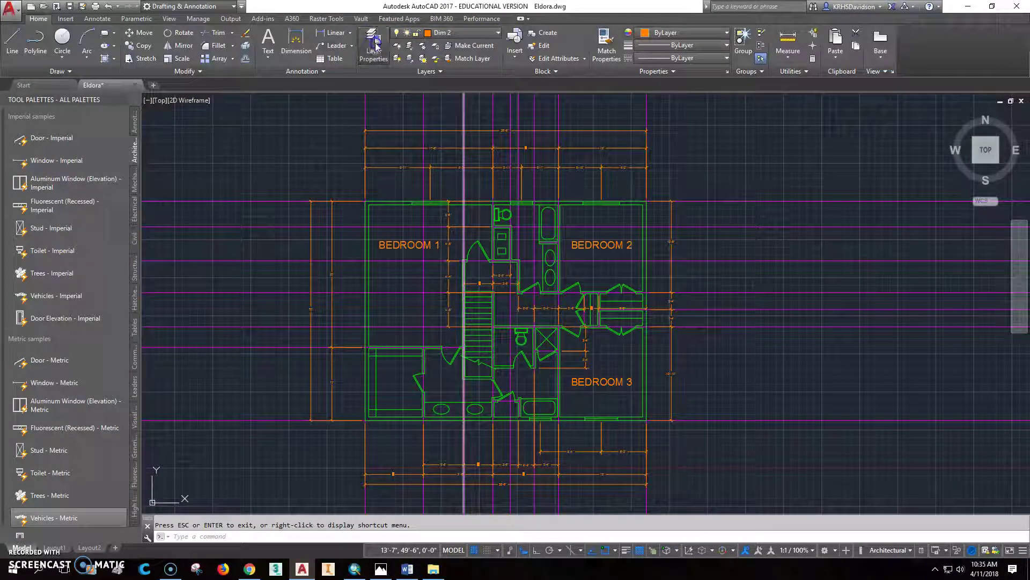
click(258, 107)
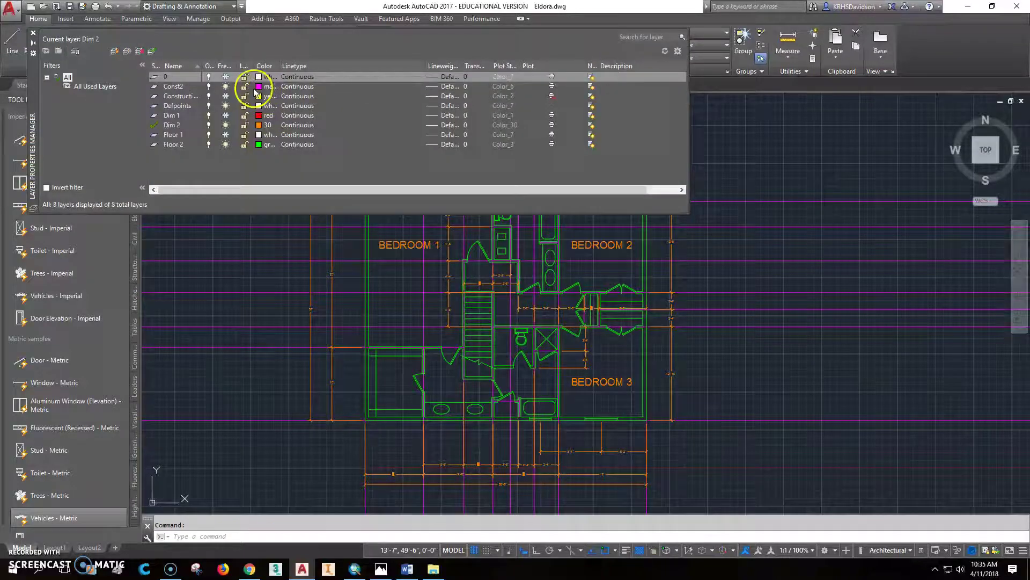
click(552, 88)
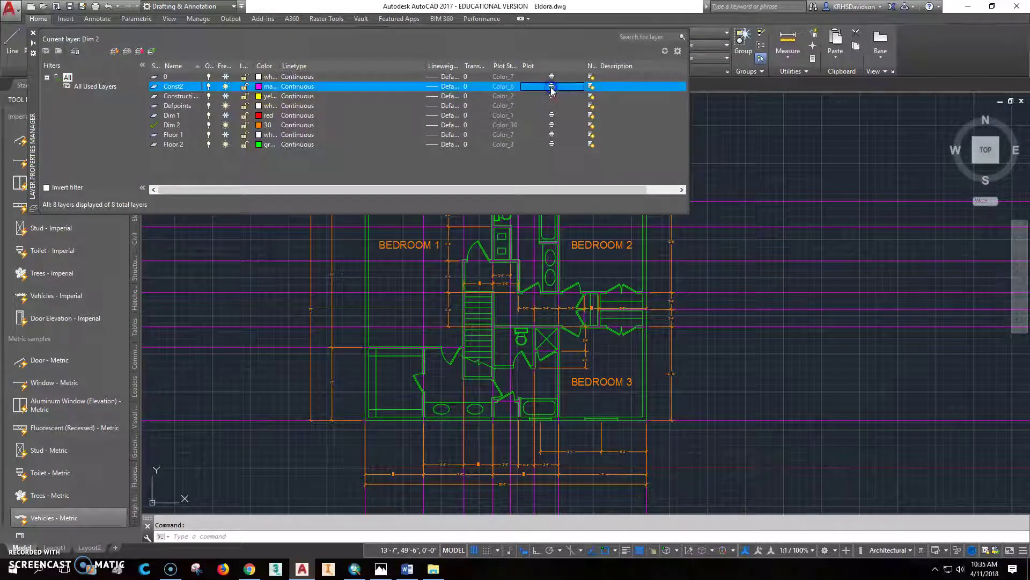
click(33, 33)
- Set up a plot to DWG To PDF.pc3 with the plot area set to Extents and centred, and preview it
click(95, 6)
click(441, 202)
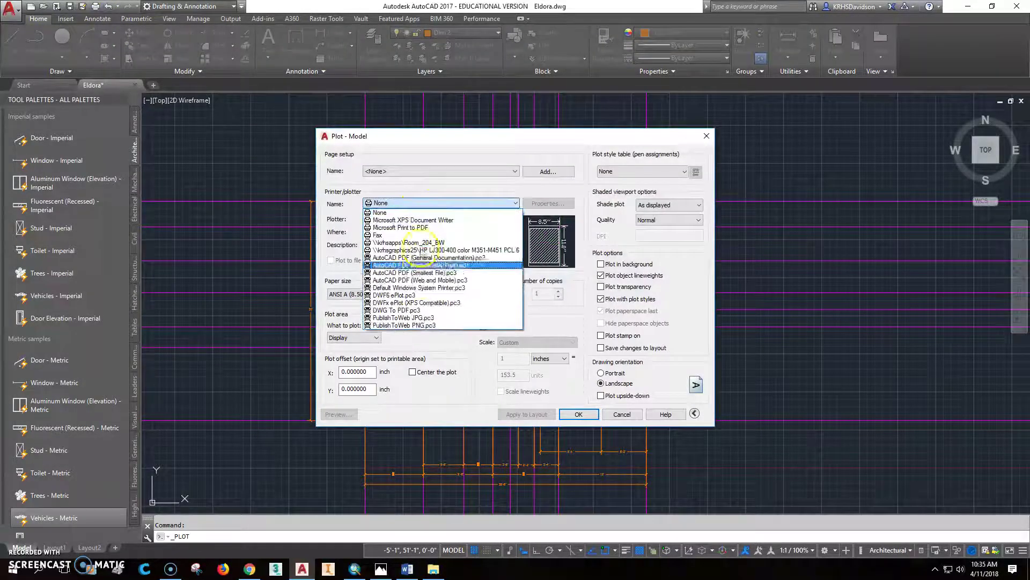
click(421, 311)
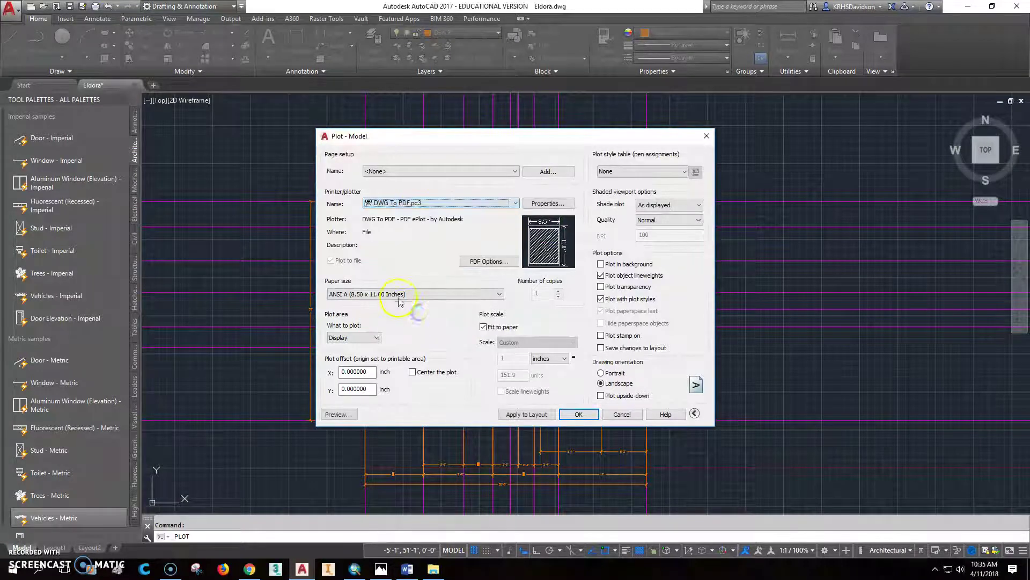
click(363, 336)
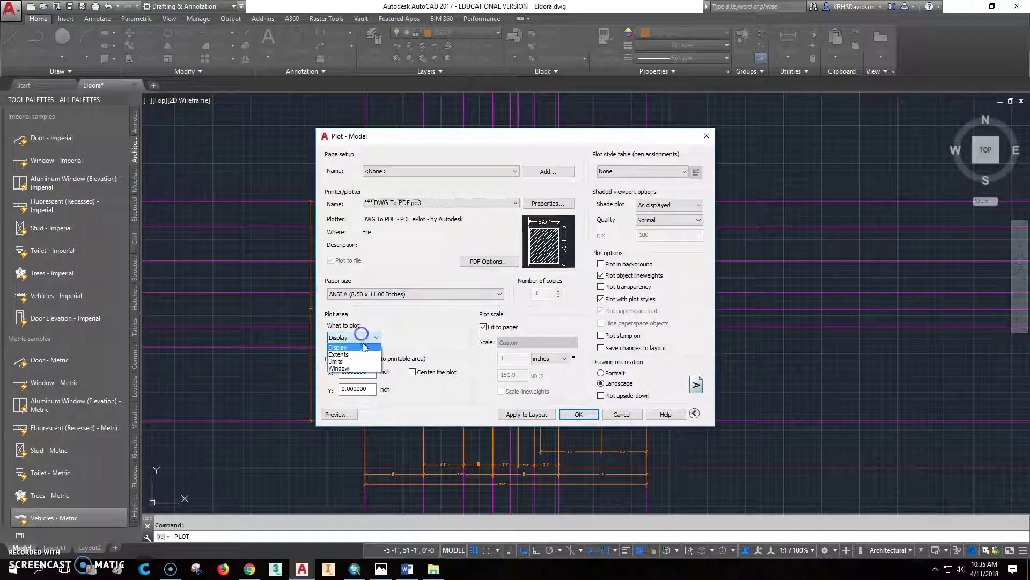
click(346, 351)
click(412, 372)
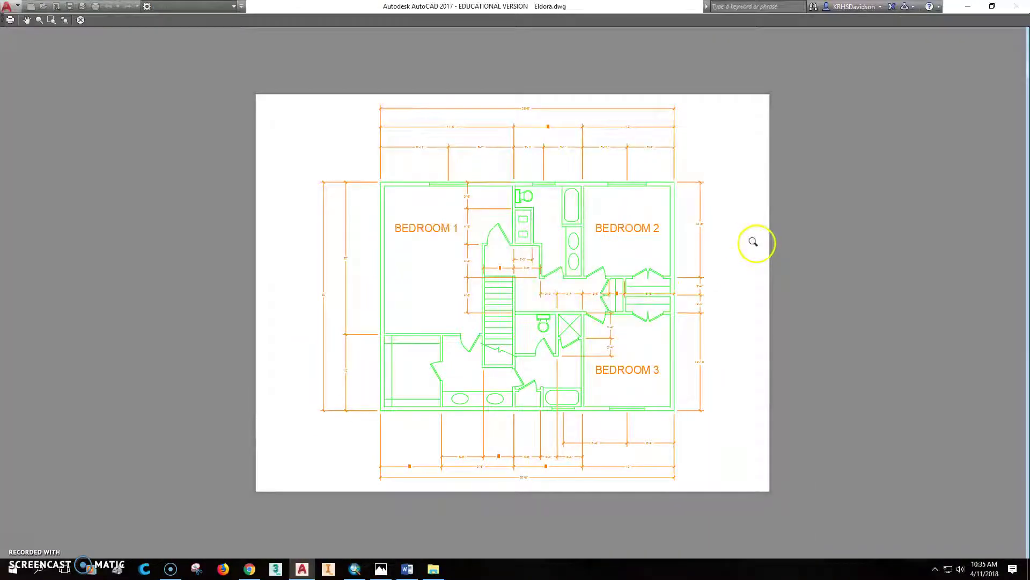
- Plot the previewed second-floor plan to Eldora-Model.pdf in the Documents folder and close the resulting PDF
right_click(717, 220)
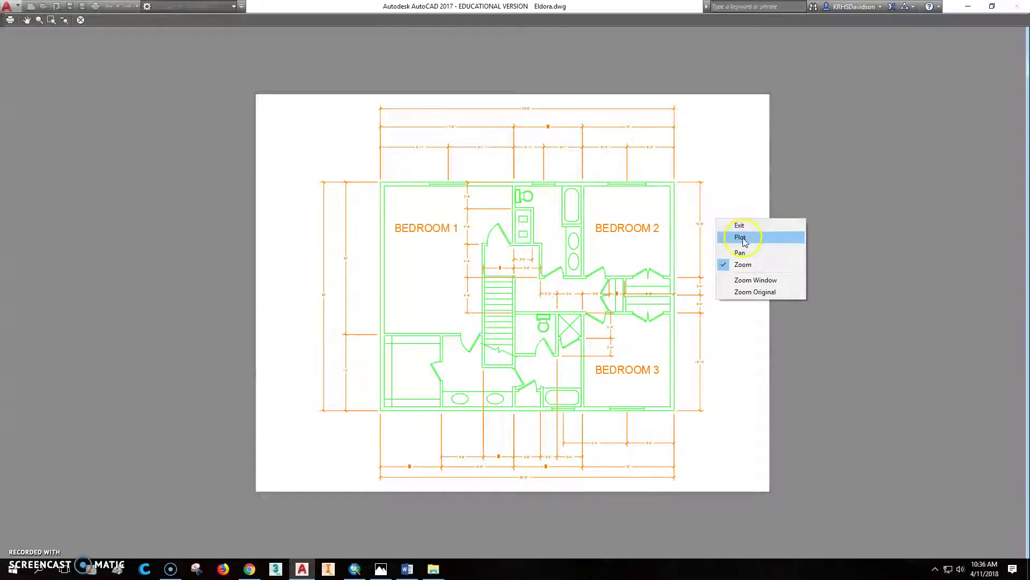
click(742, 239)
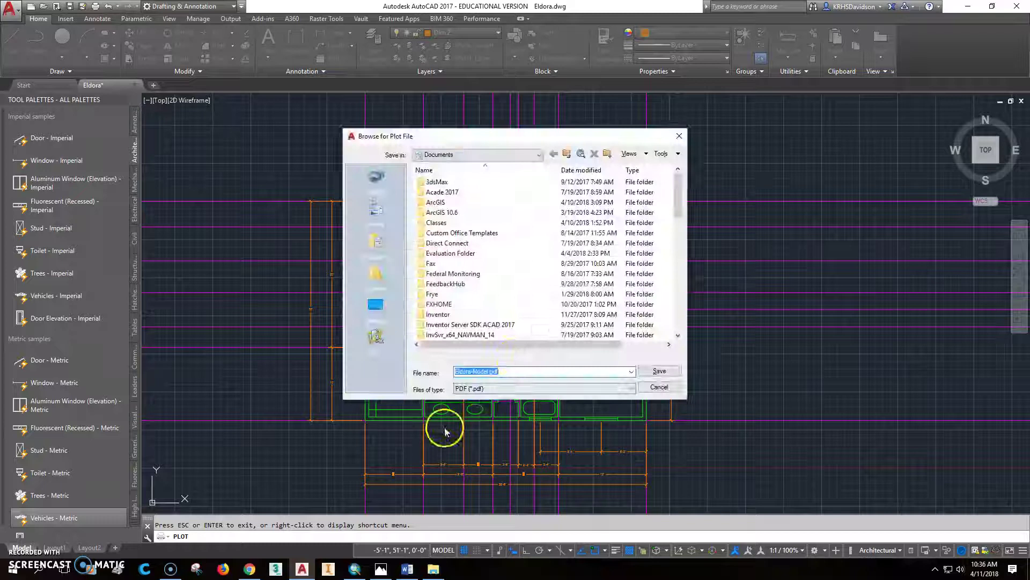
click(659, 371)
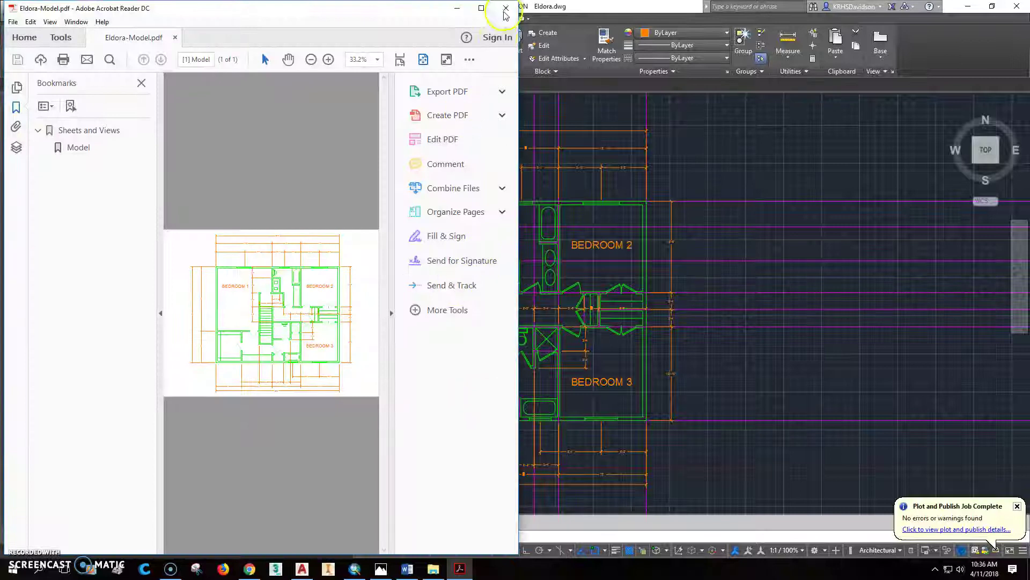
click(505, 13)
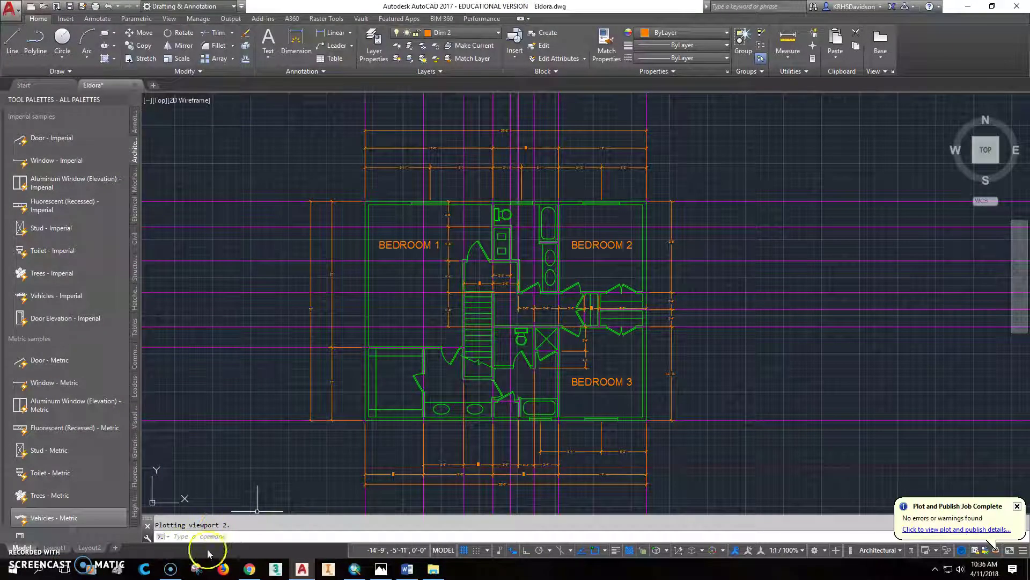
mouse_move(254, 569)
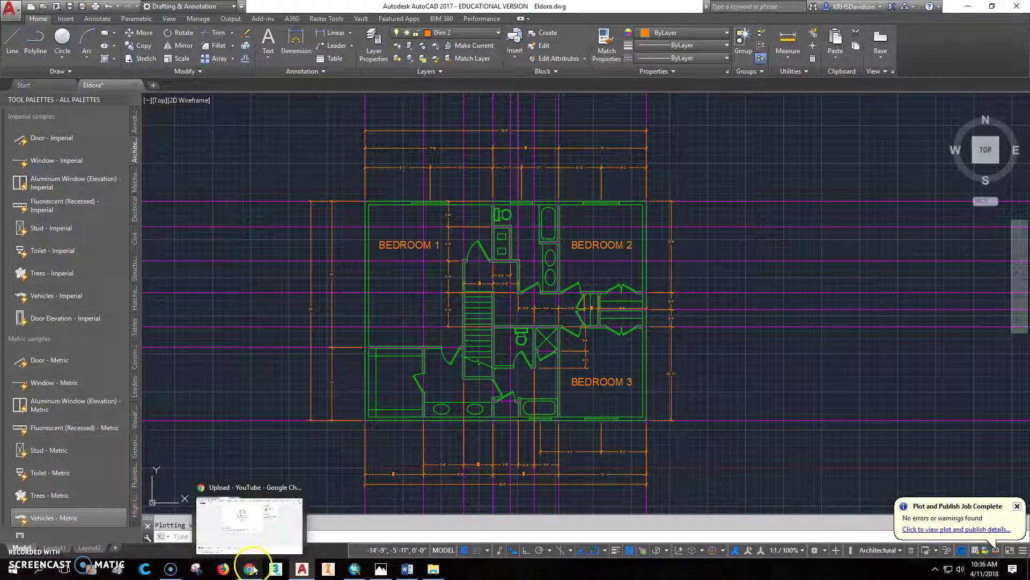